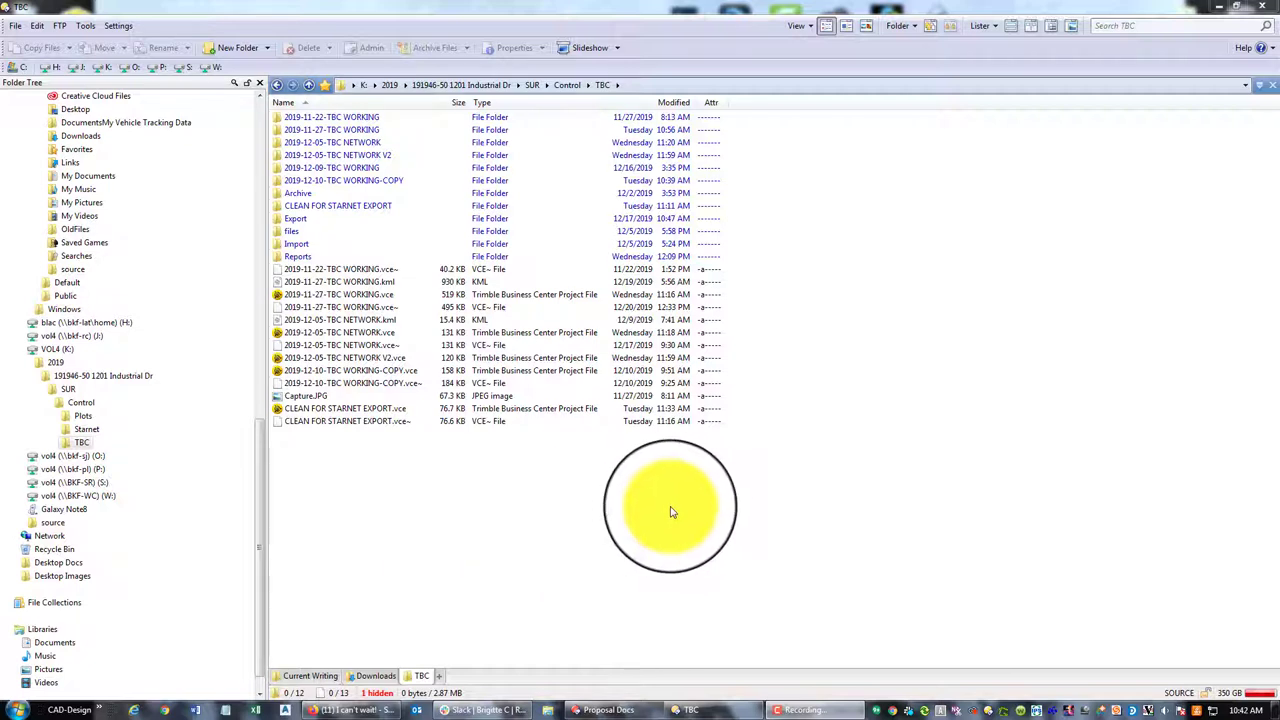
# Look over the dated project folders in TBC, and examine the contents of 2019-12-05-TBC NETWORK and Archive.
pyautogui.click(373, 121)
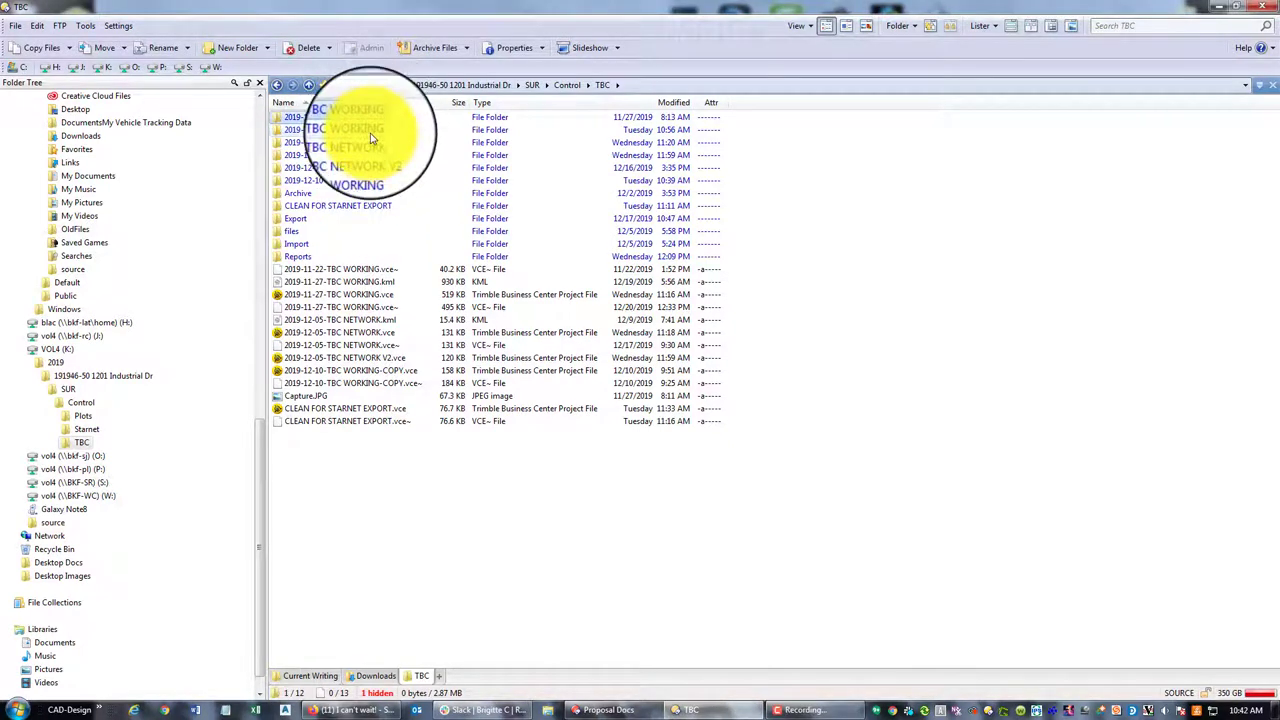
pyautogui.click(386, 142)
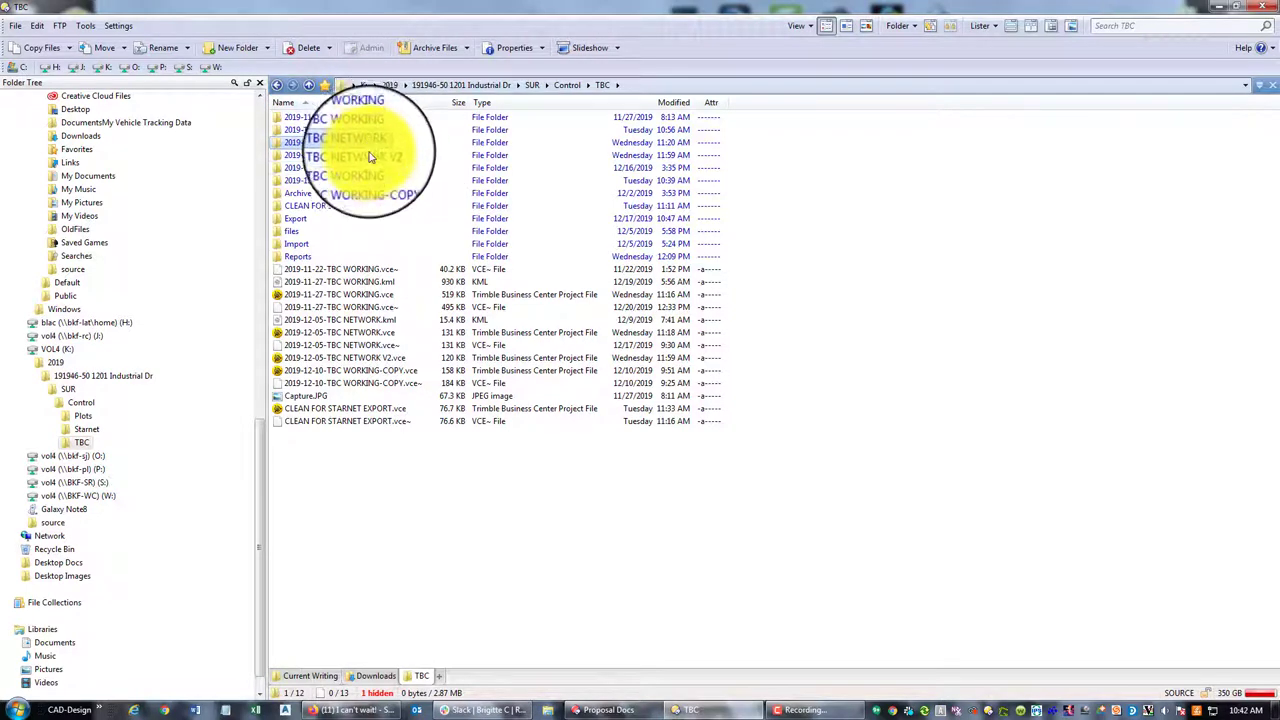
pyautogui.click(369, 156)
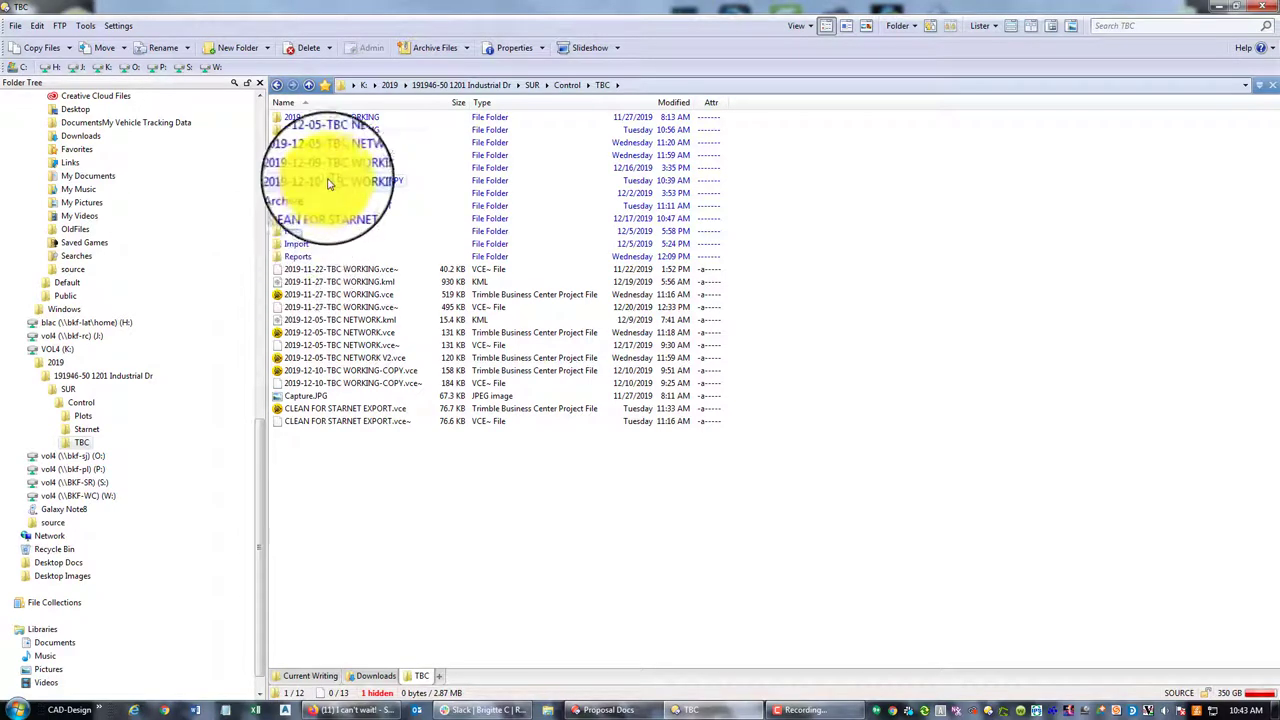
pyautogui.doubleClick(350, 144)
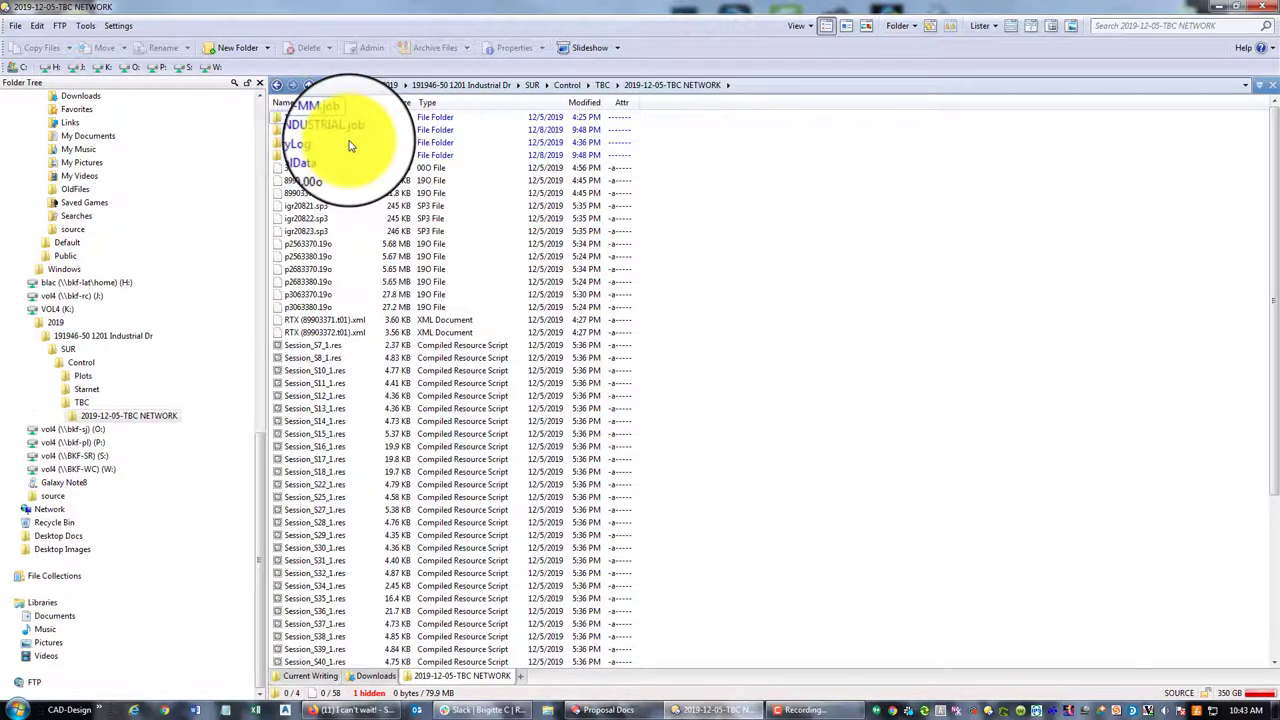
pyautogui.press('BackSpace')
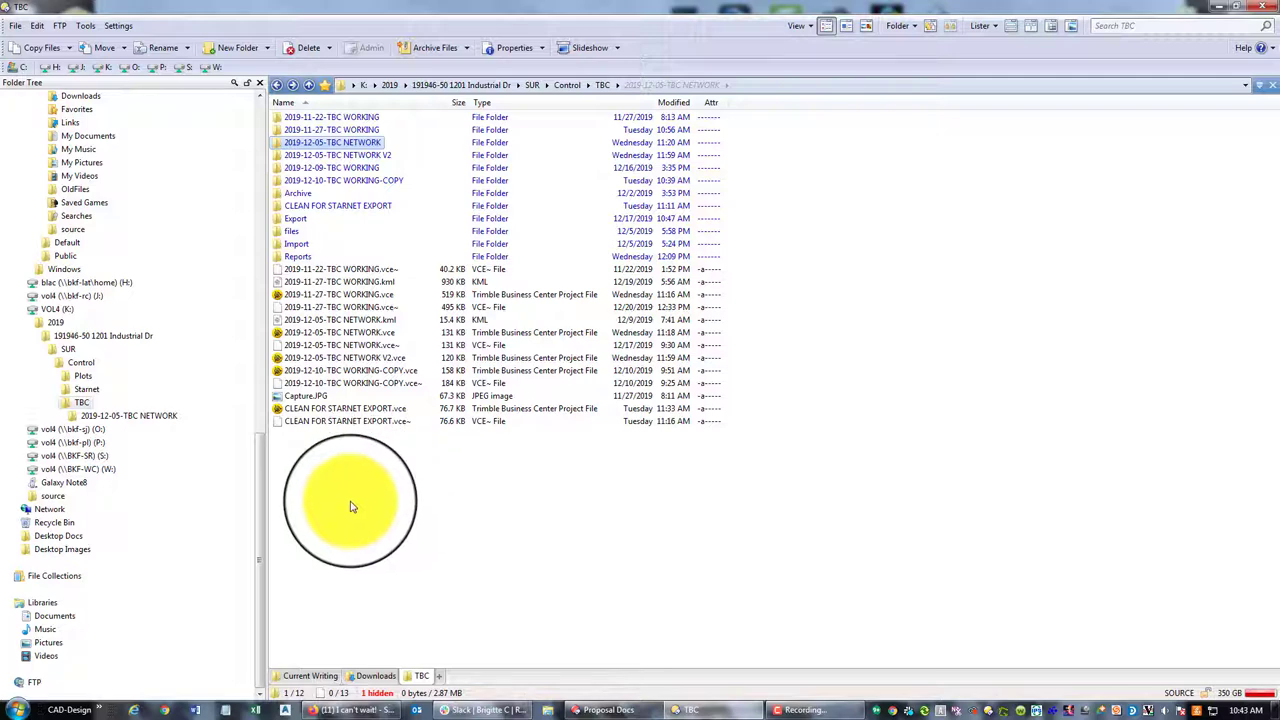
pyautogui.doubleClick(310, 196)
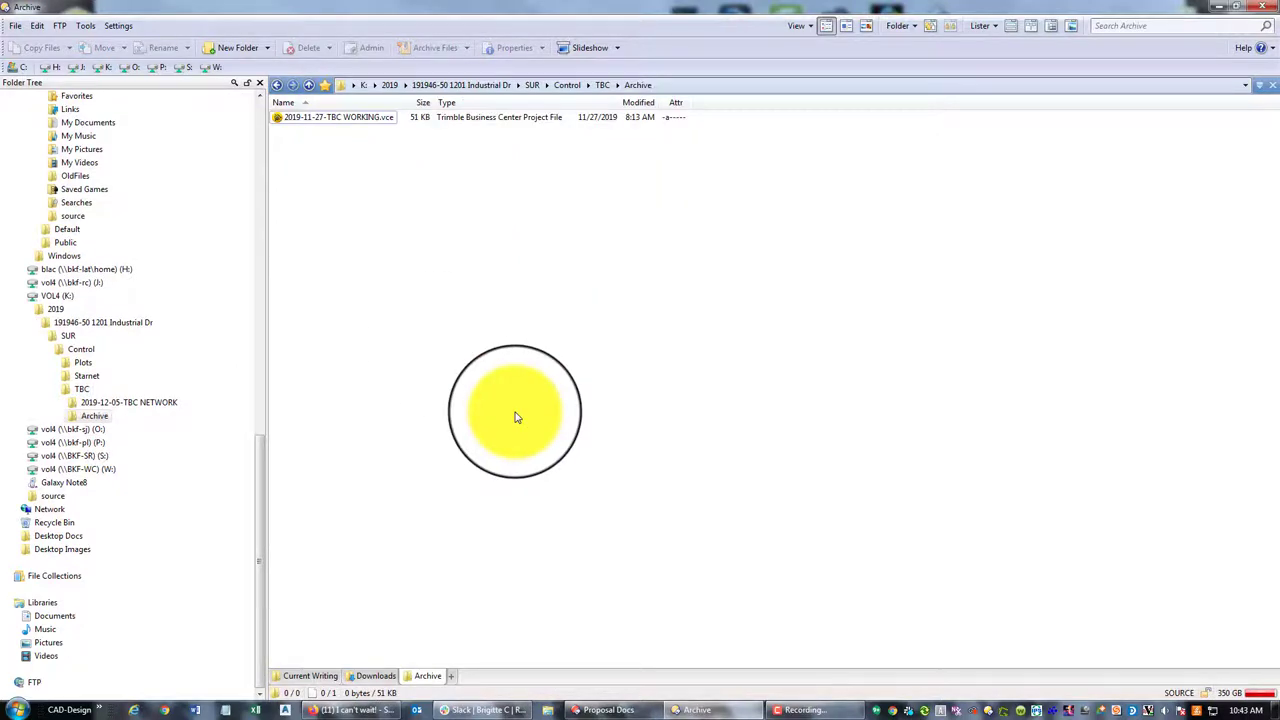
pyautogui.doubleClick(503, 414)
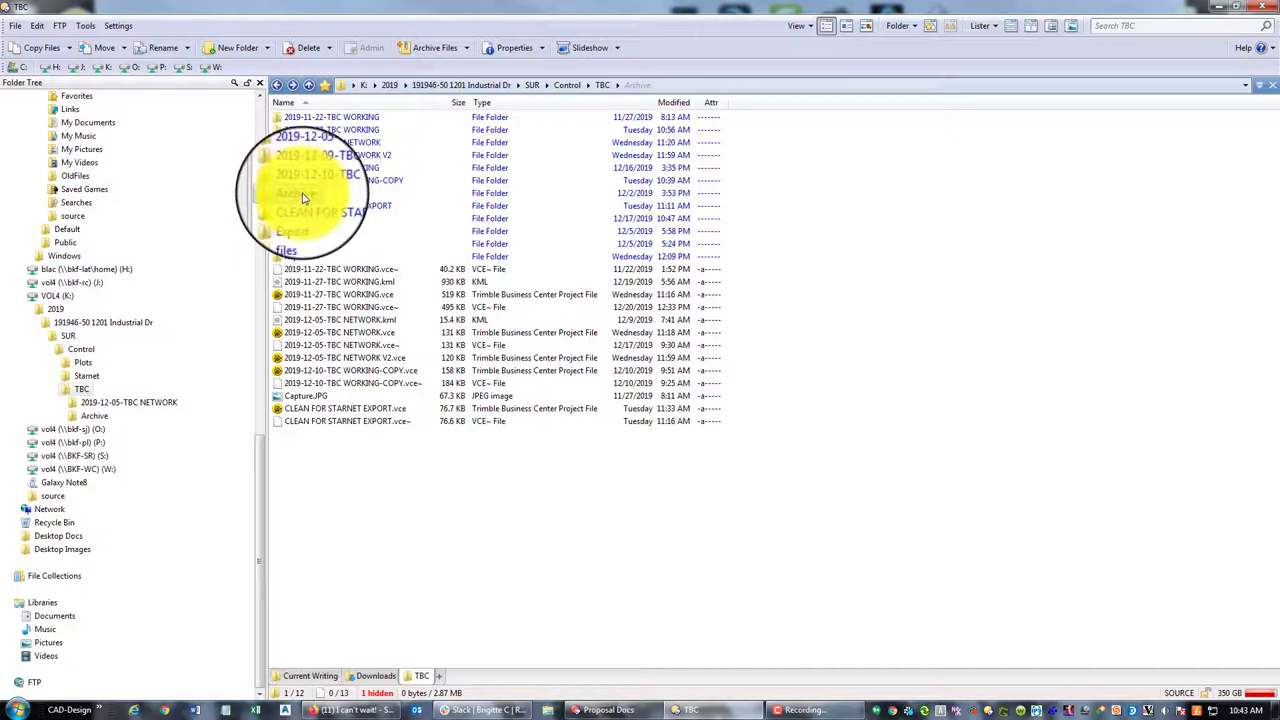
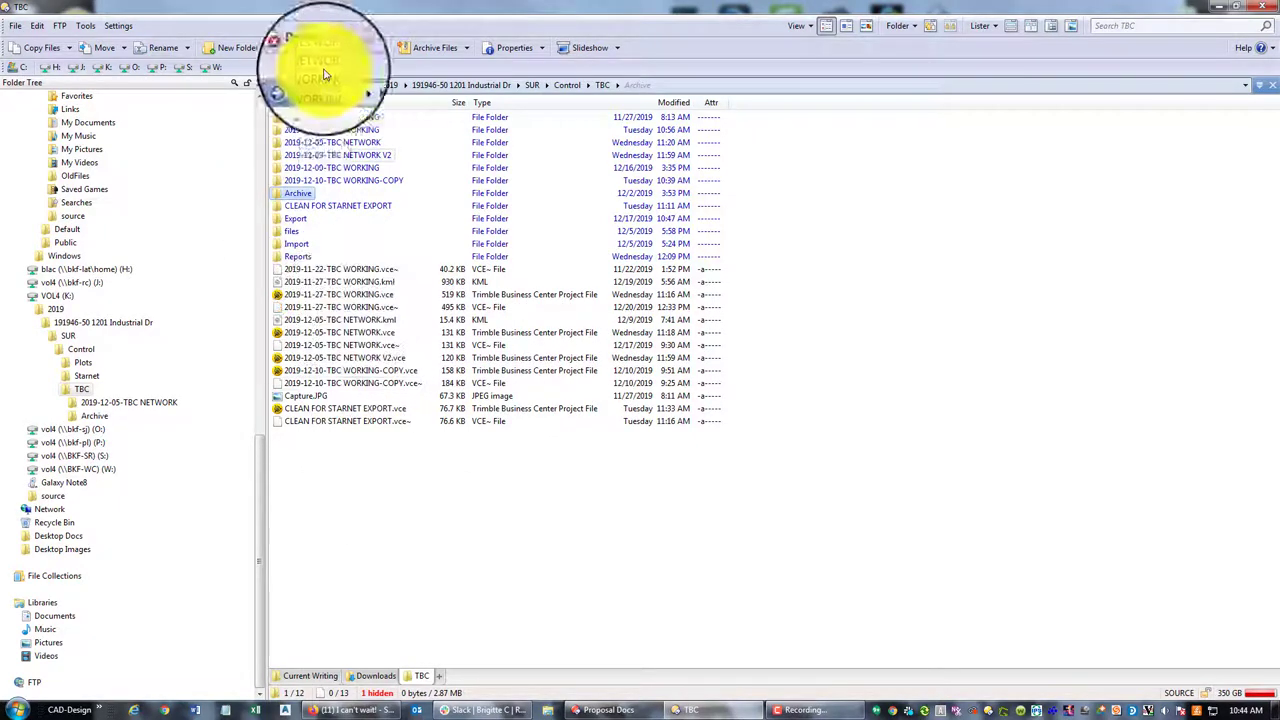
# Create a folder named 2019-12-28 in Archive and move the project file 2019-11-27-TBC WORKING.vce into it.
pyautogui.doubleClick(295, 203)
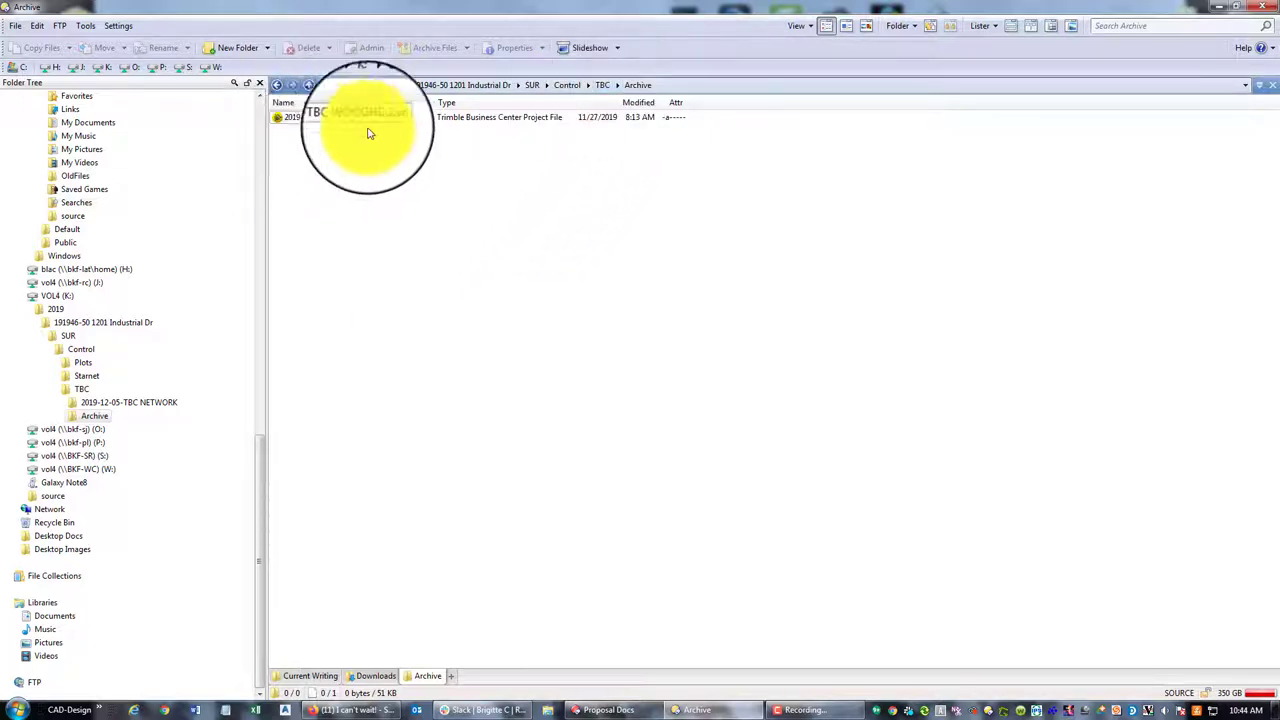
pyautogui.rightClick(374, 251)
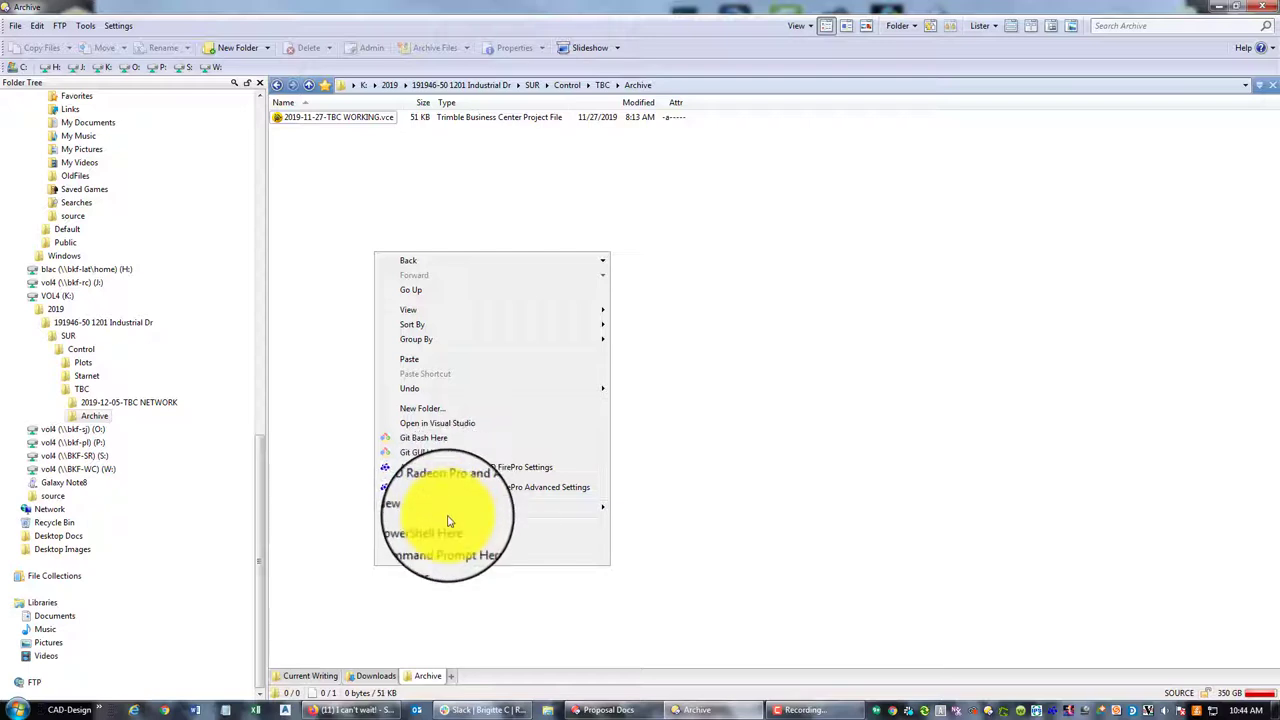
pyautogui.moveTo(560, 507)
pyautogui.click(646, 509)
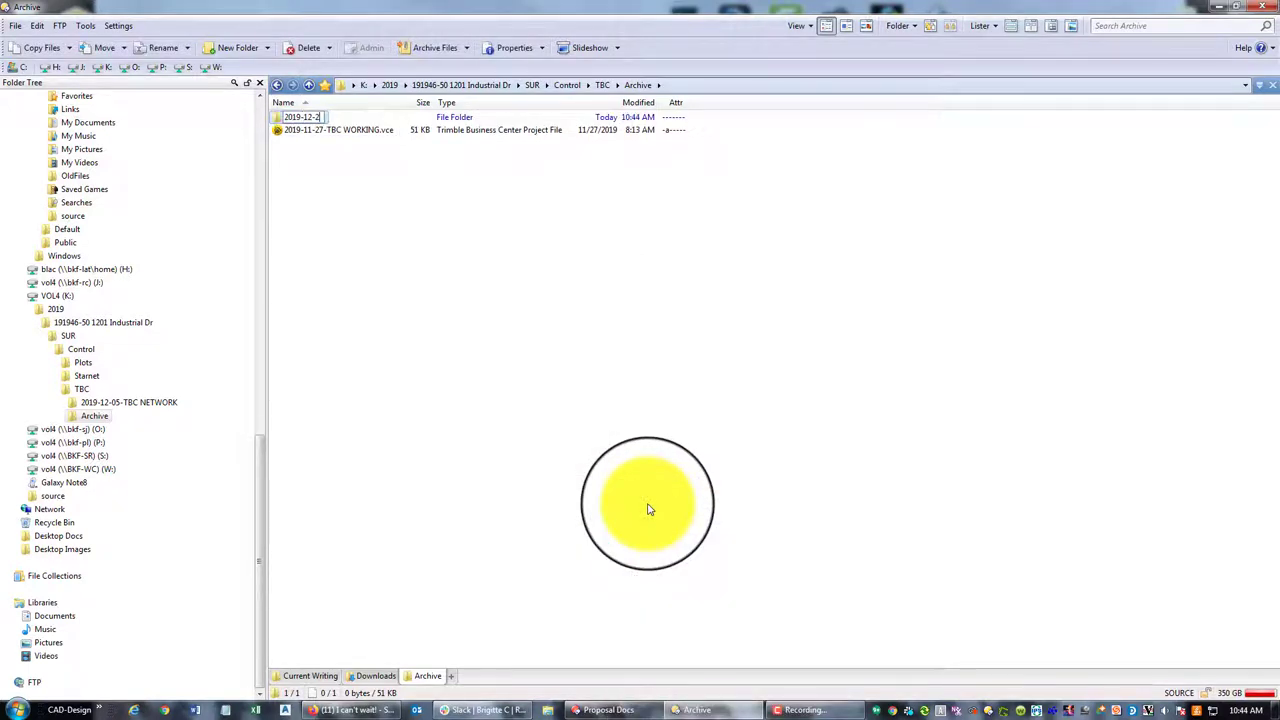
pyautogui.write('2019-12-28')
pyautogui.moveTo(371, 128); pyautogui.dragTo(316, 121)
# Create a second folder named 2019-12-29 inside Archive.
pyautogui.rightClick(378, 188)
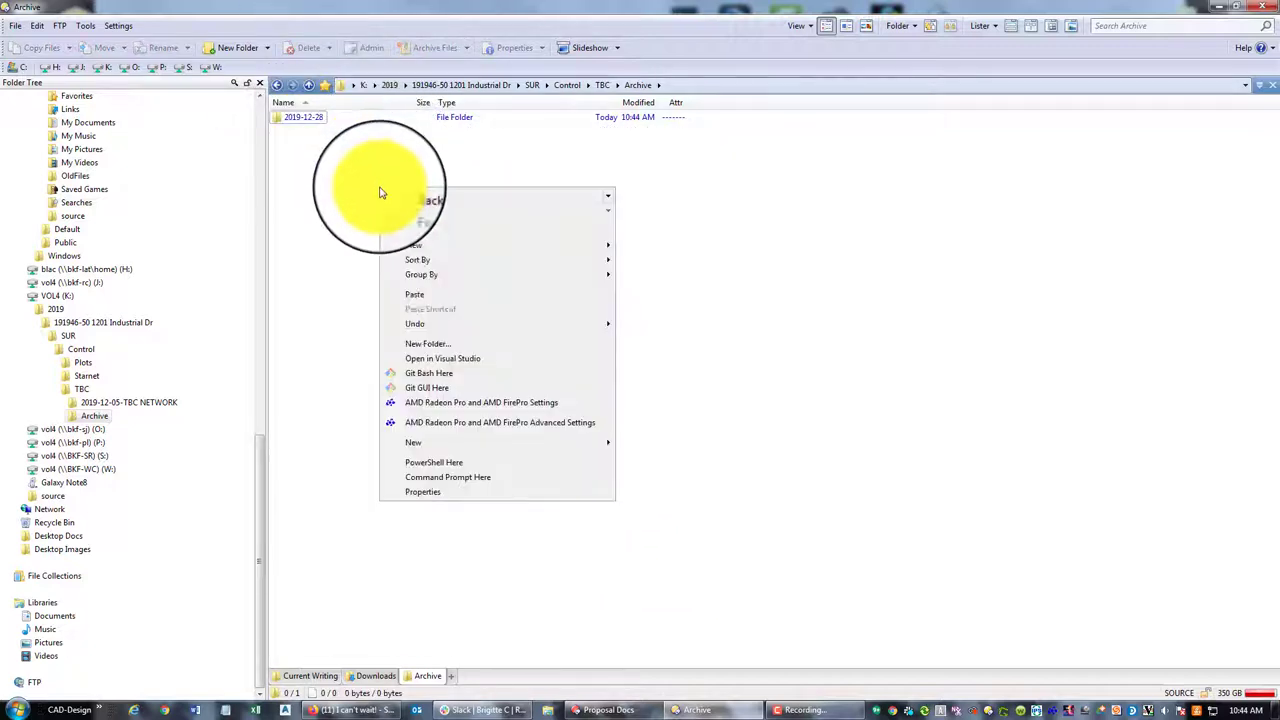
pyautogui.click(451, 358)
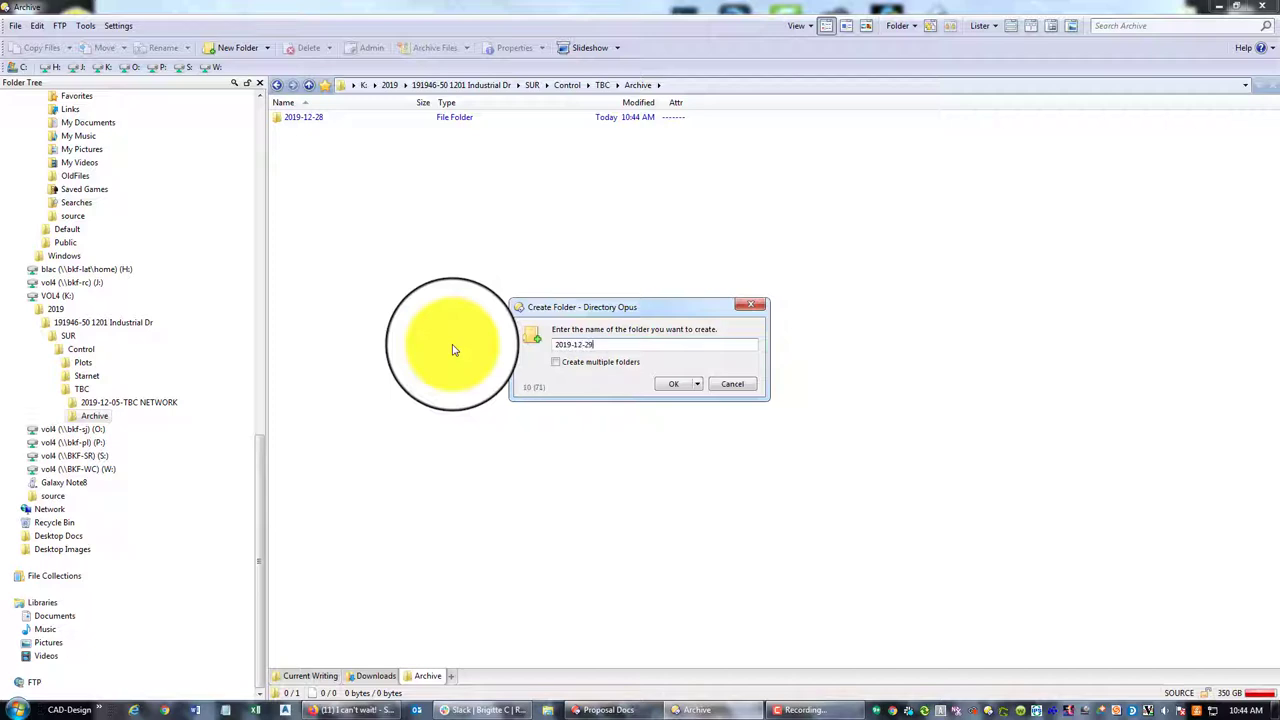
pyautogui.write('2019-12-29')
pyautogui.press('Return')
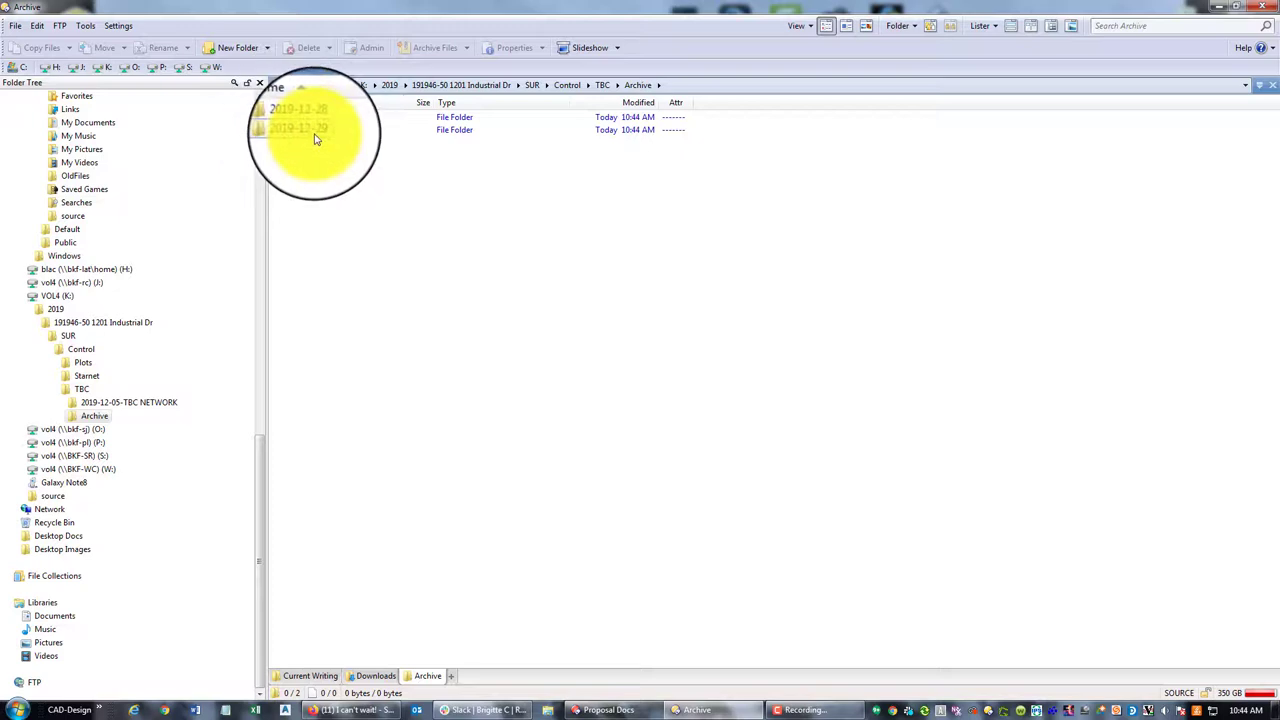
pyautogui.click(300, 117)
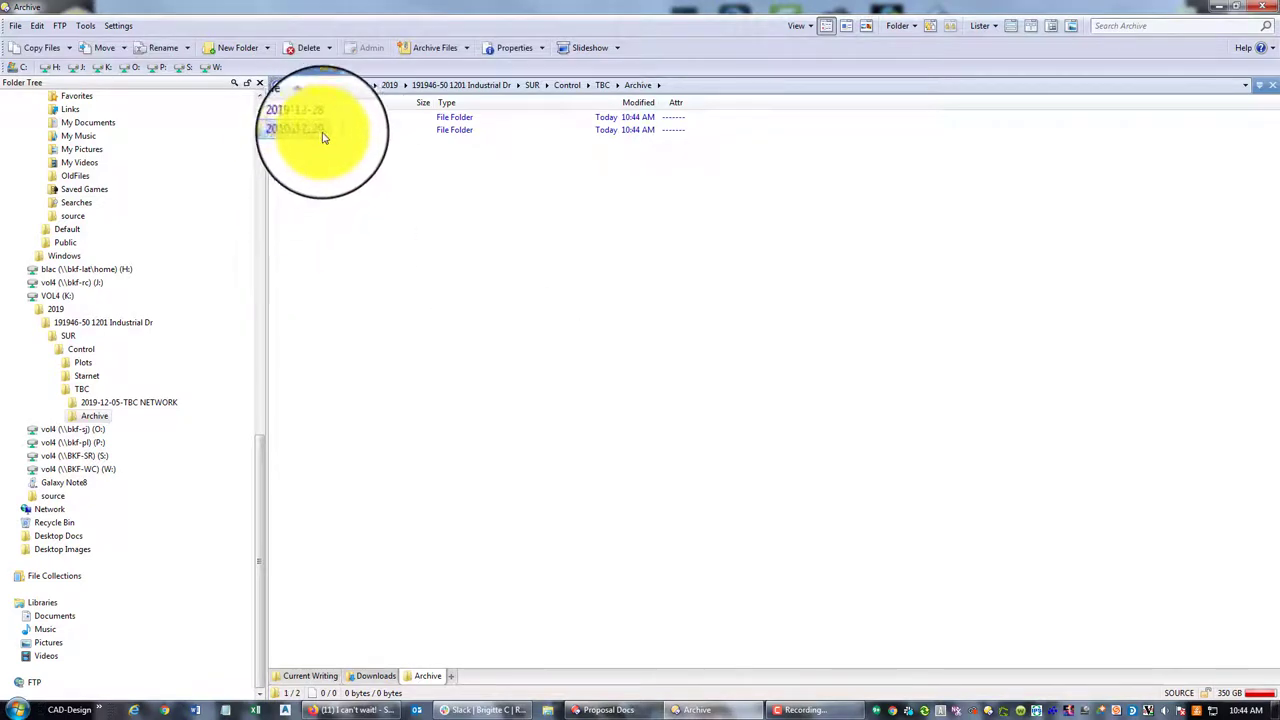
# Move the TBC folders 2019-11-22-TBC WORKING, 2019-12-05-TBC NETWORK and CLEAN FOR STARNET EXPORT into Archive's 2019-12-29 folder.
pyautogui.click(603, 85)
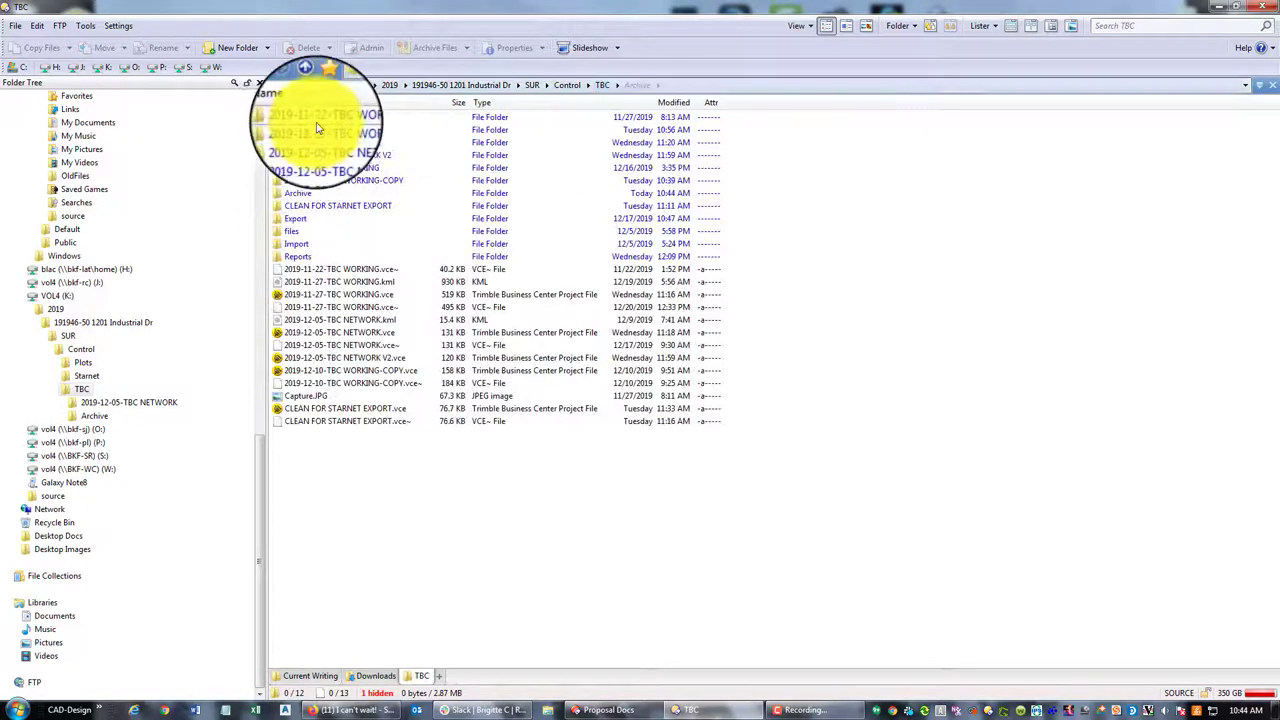
pyautogui.doubleClick(308, 193)
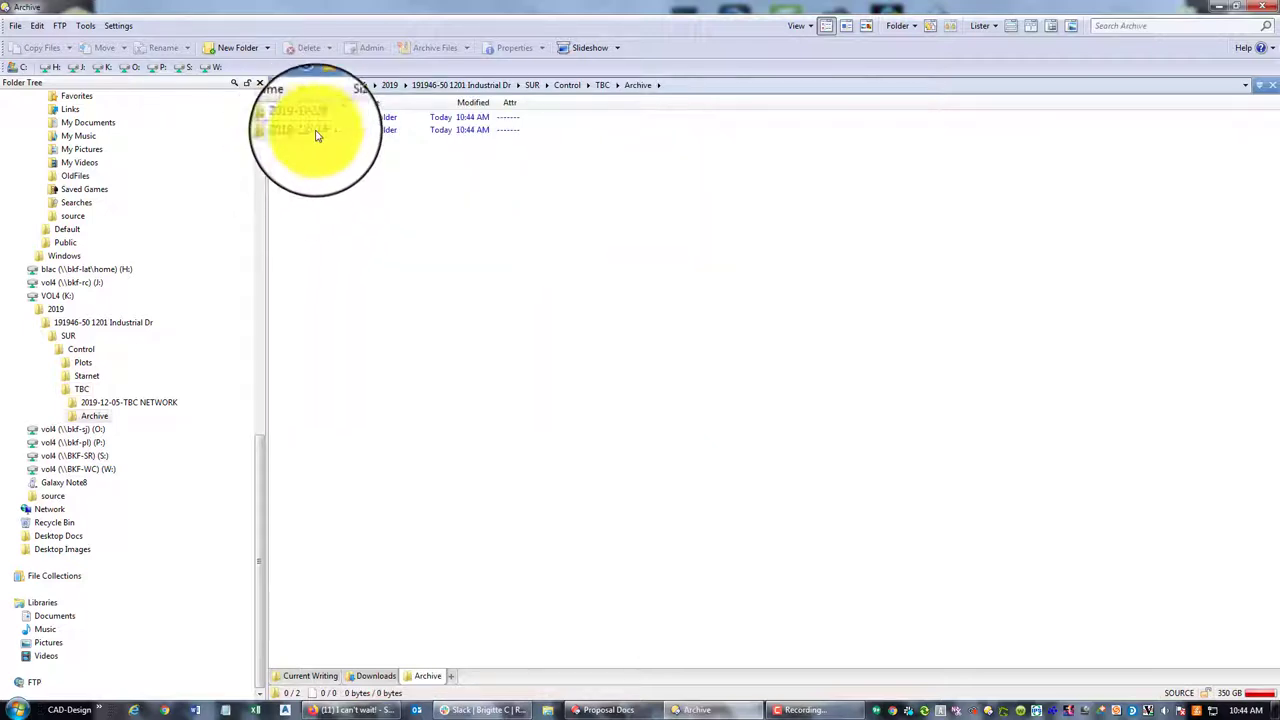
pyautogui.click(601, 85)
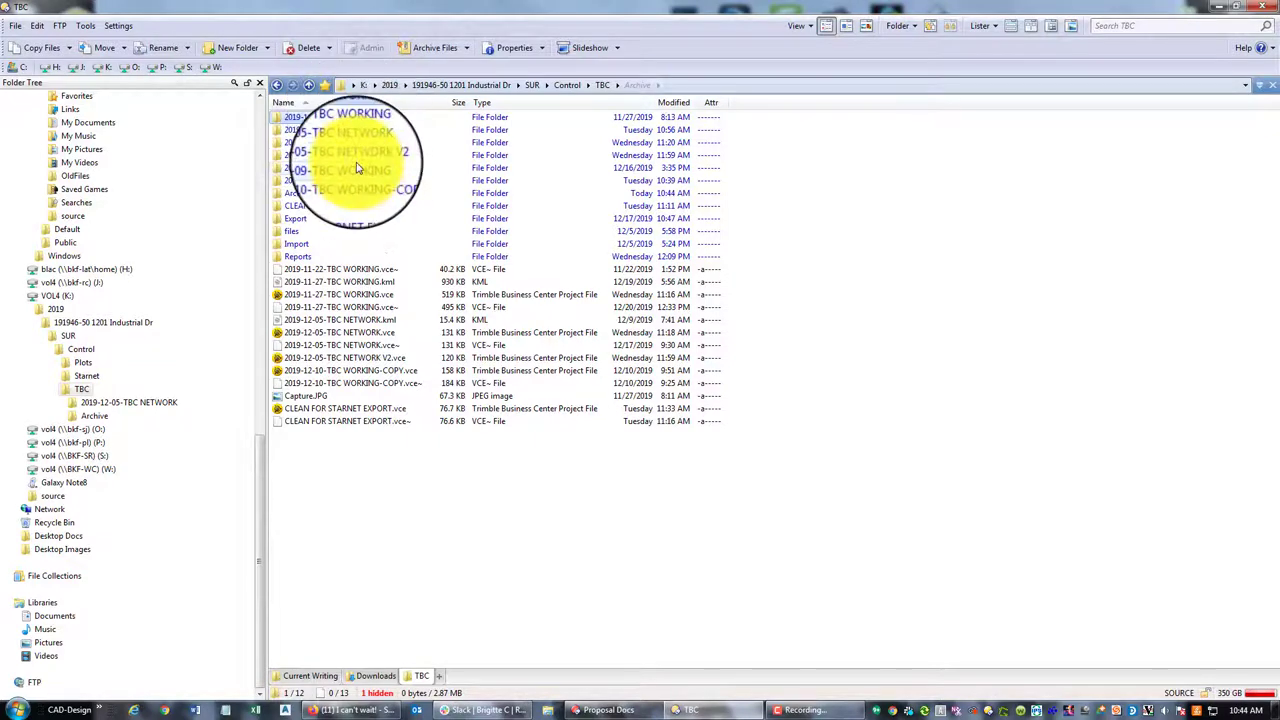
pyautogui.keyDown('ctrl'); pyautogui.click(360, 142); pyautogui.keyUp('ctrl')
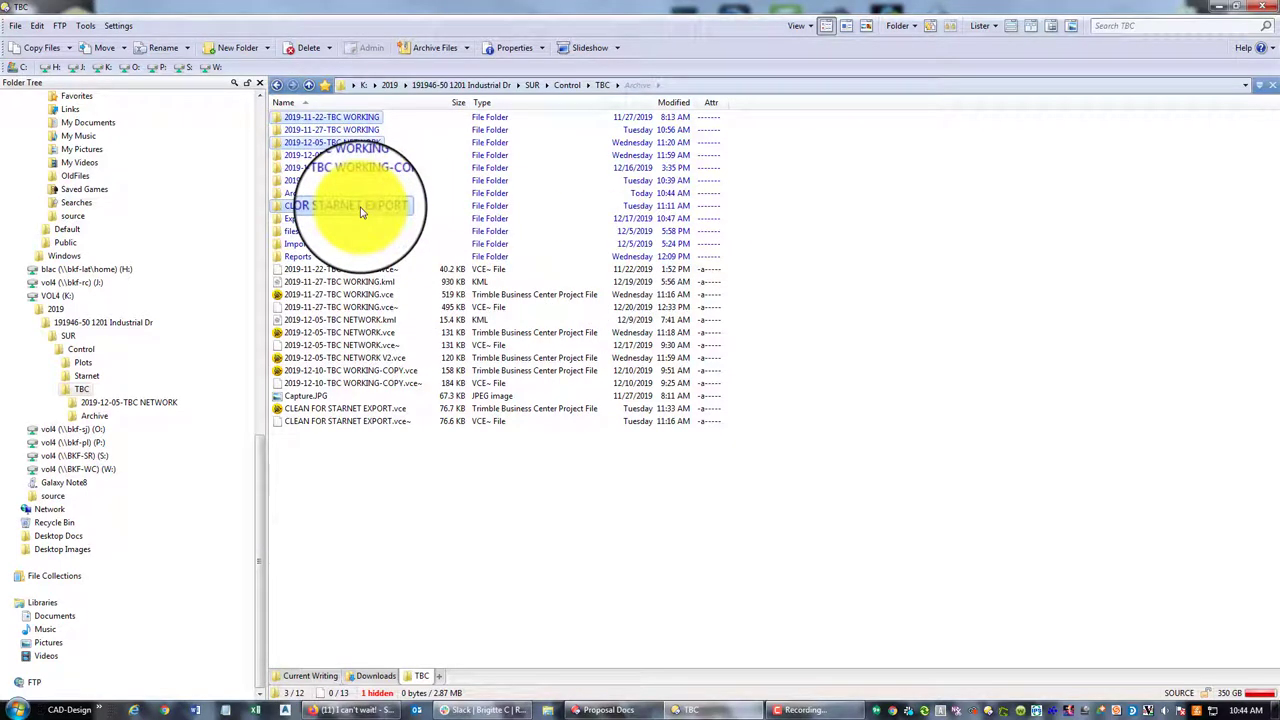
pyautogui.rightClick(362, 212)
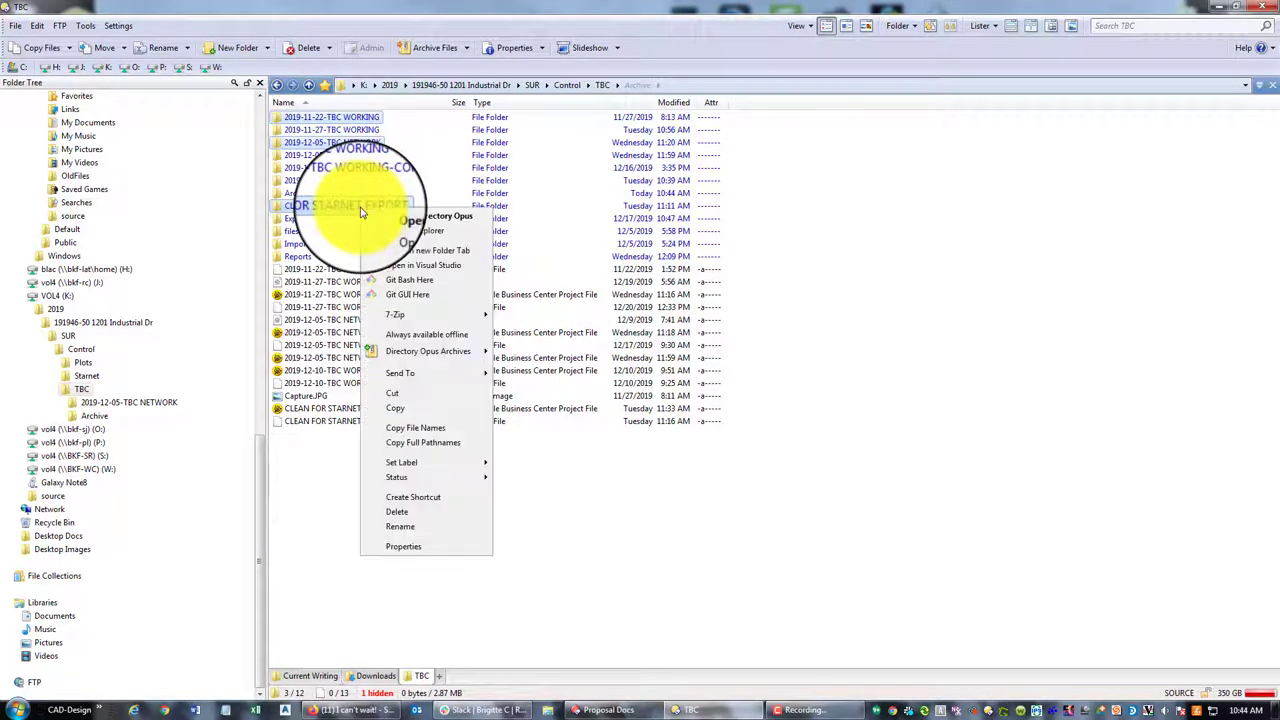
pyautogui.click(424, 408)
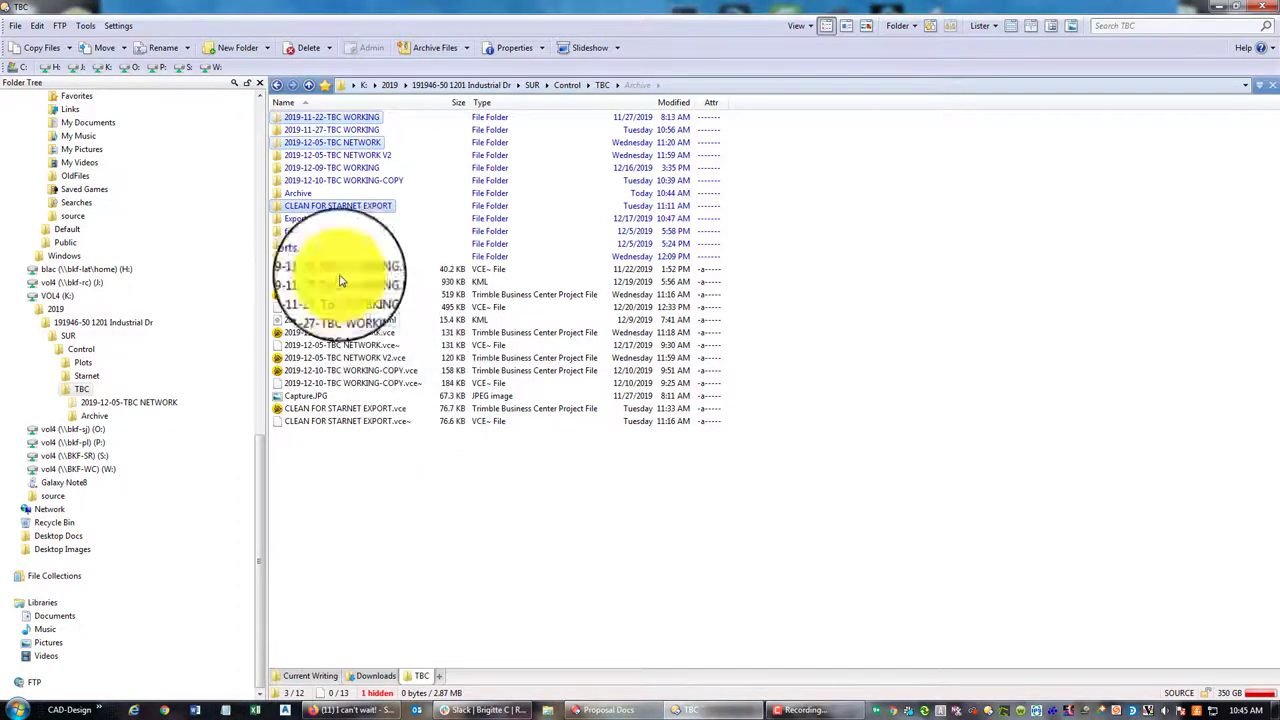
pyautogui.doubleClick(300, 196)
pyautogui.doubleClick(300, 122)
pyautogui.rightClick(390, 220)
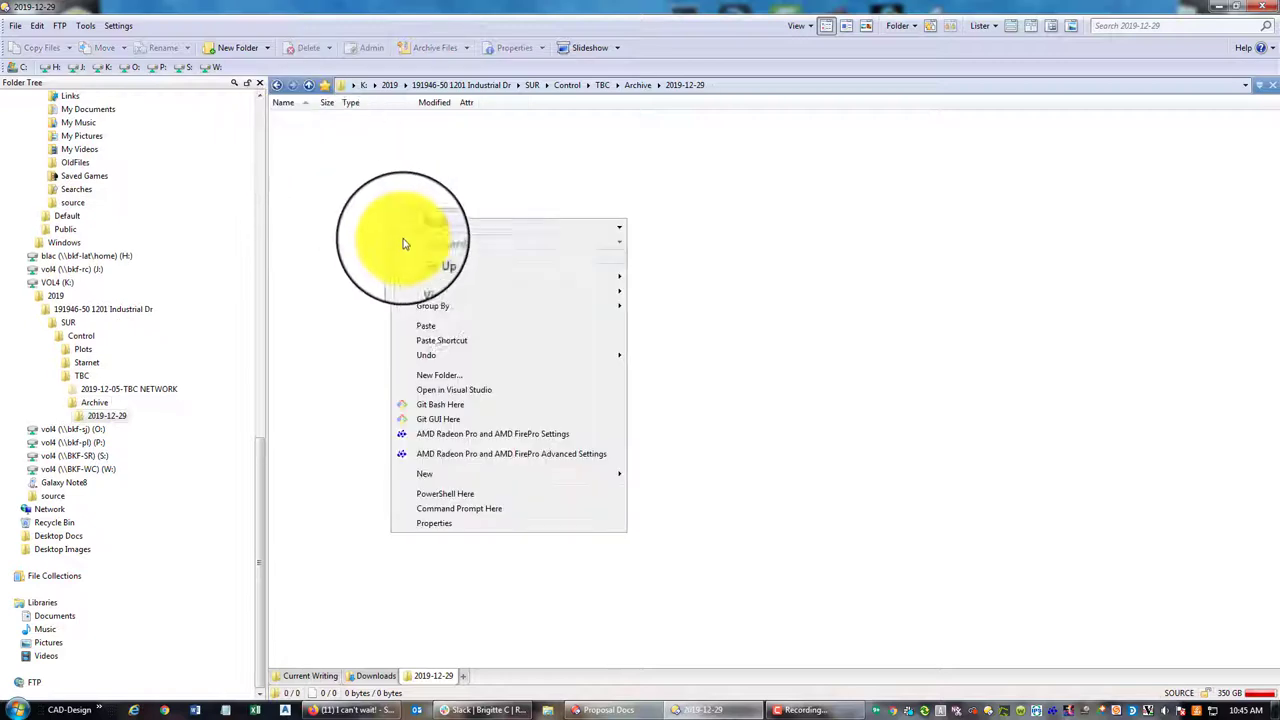
pyautogui.click(422, 327)
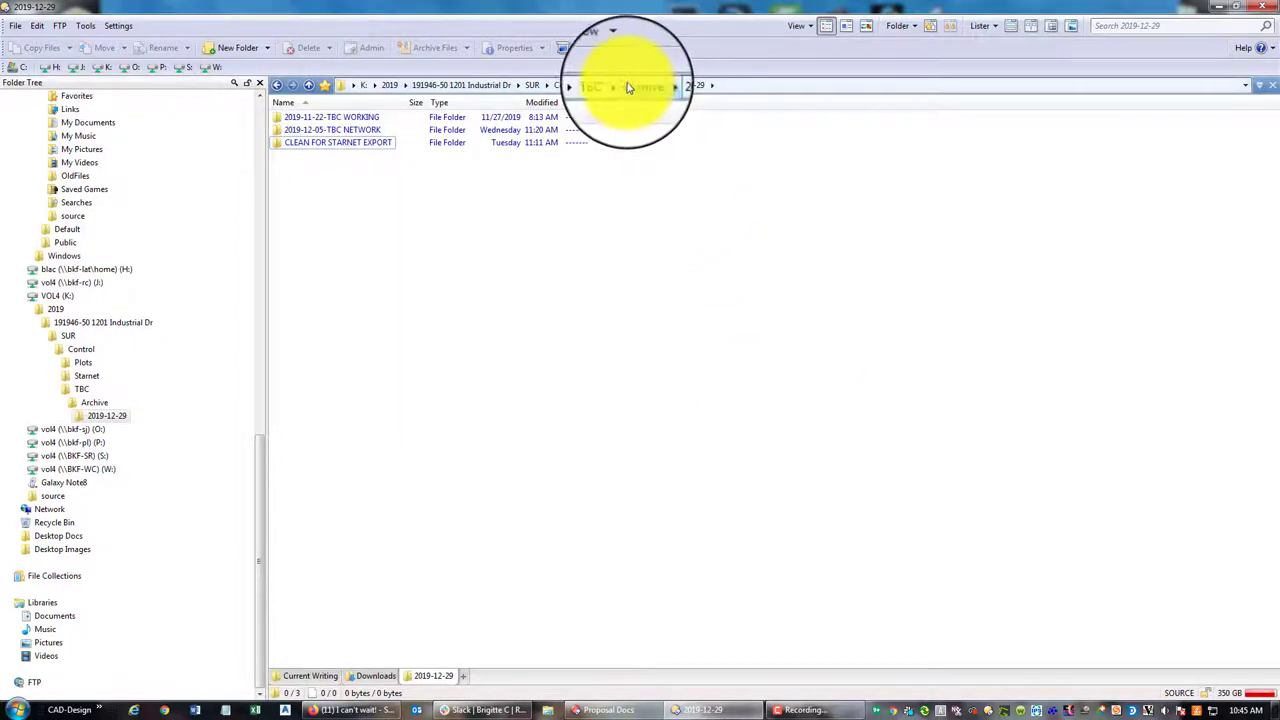
# Move the 2019-12-10-TBC WORKING-COPY folder from TBC directly into the Archive folder.
pyautogui.click(600, 86)
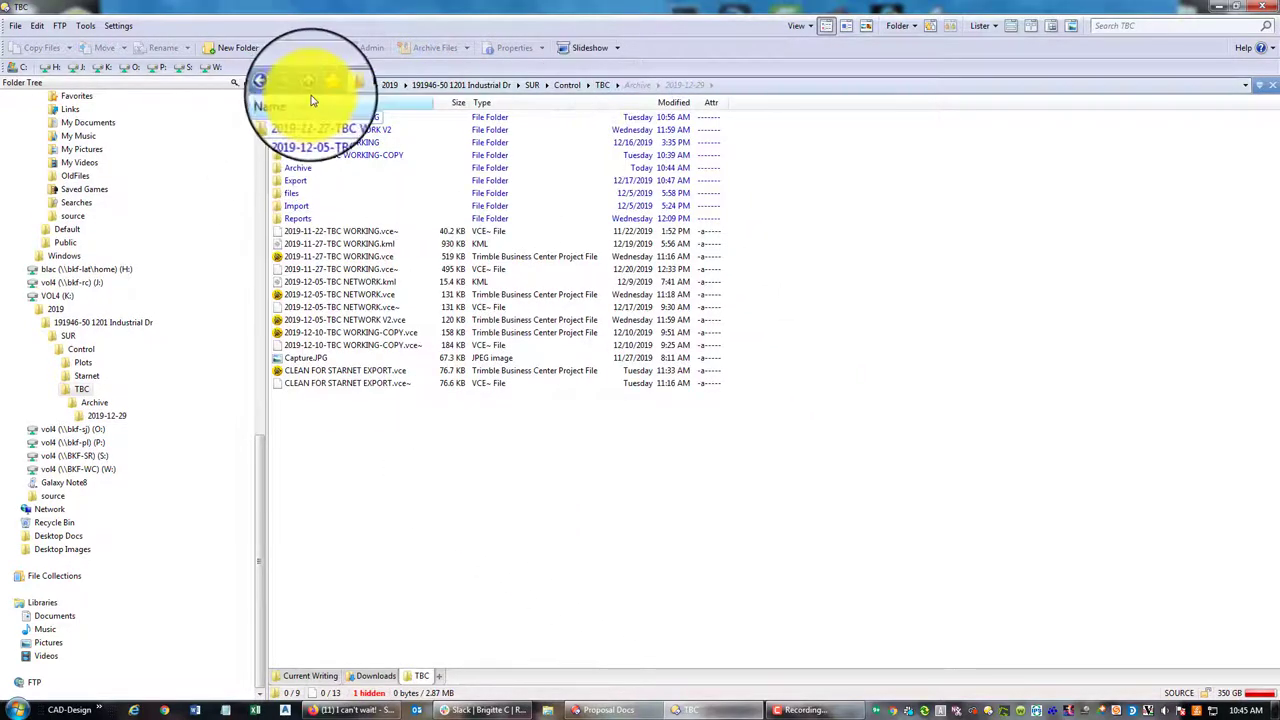
pyautogui.click(352, 145)
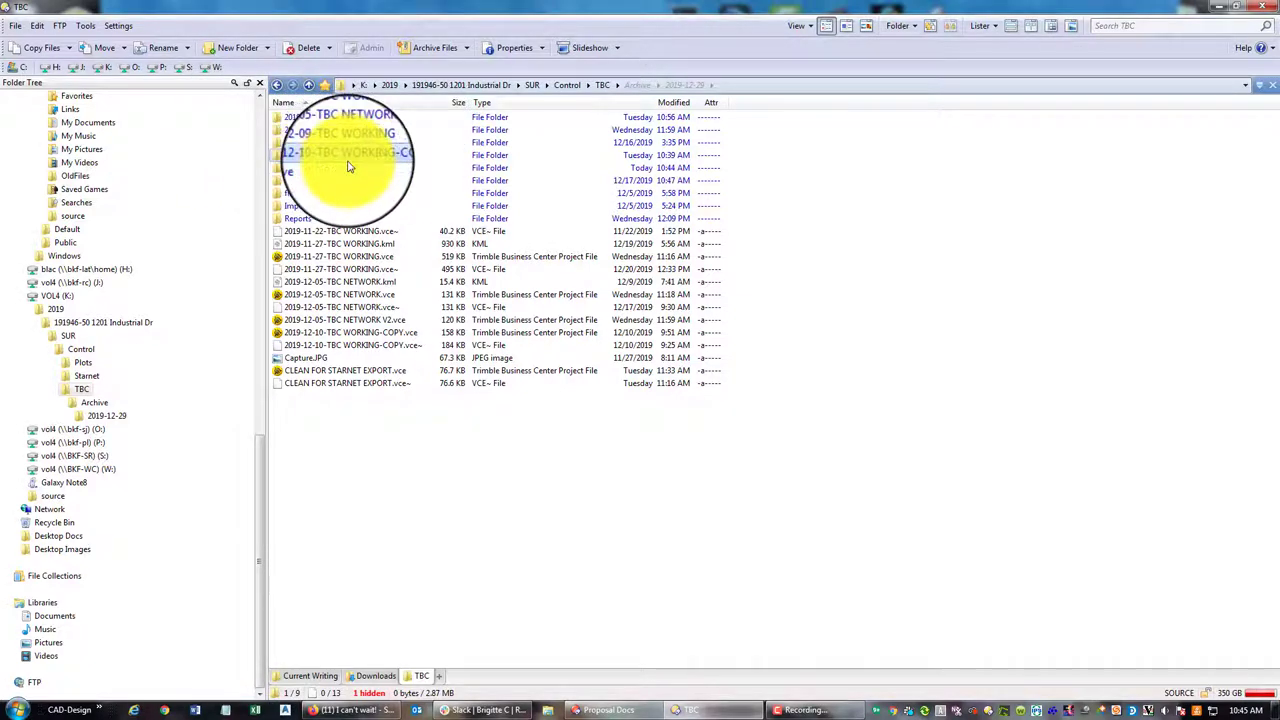
pyautogui.rightClick(349, 166)
pyautogui.click(371, 360)
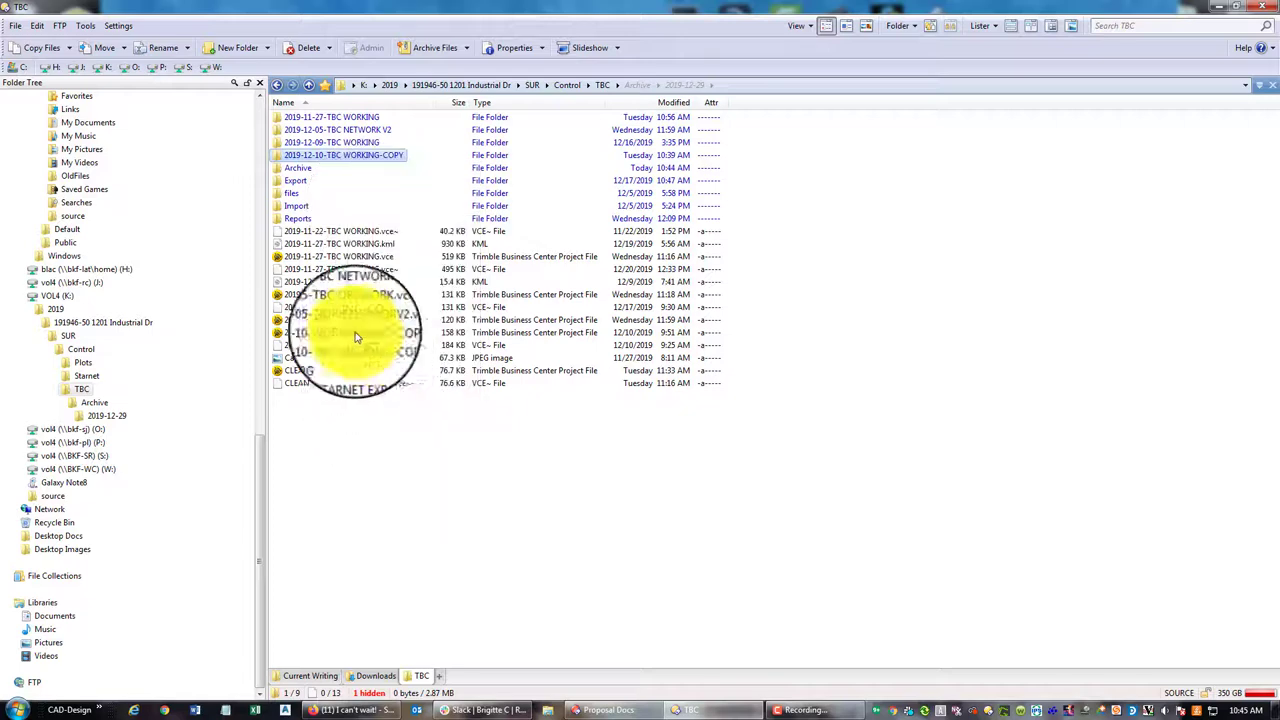
pyautogui.doubleClick(298, 174)
pyautogui.rightClick(343, 204)
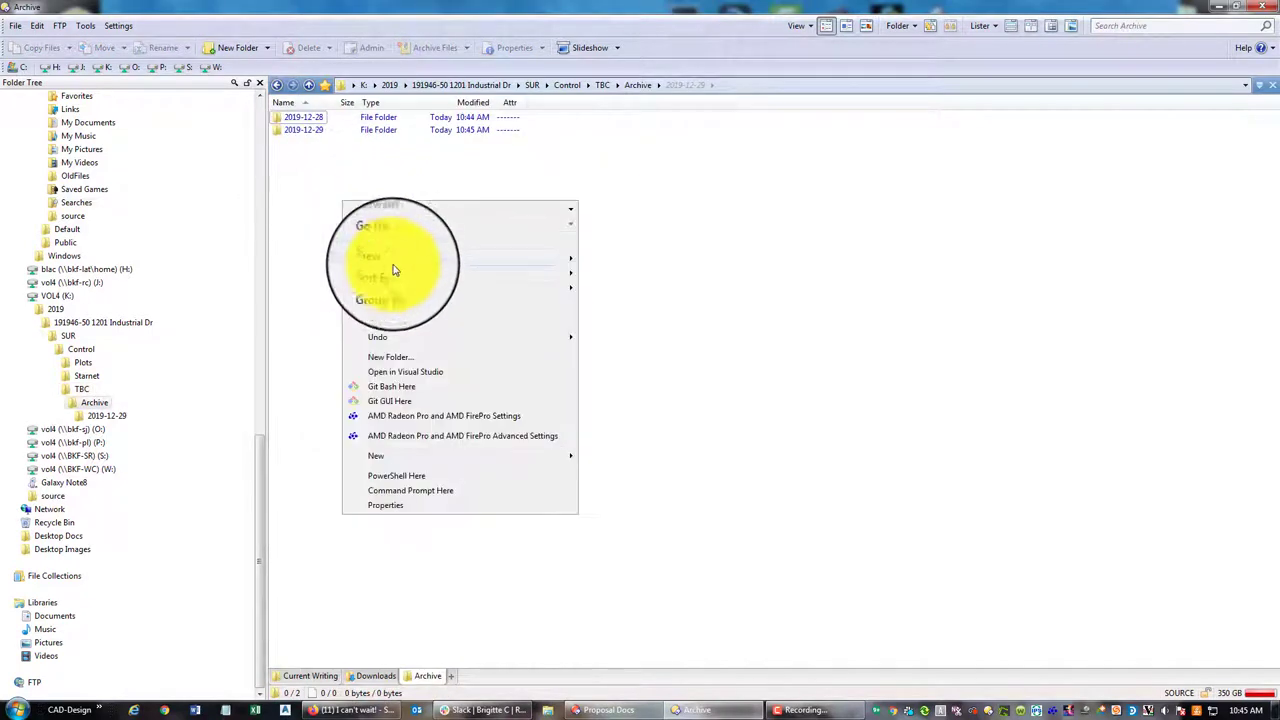
pyautogui.click(391, 309)
pyautogui.click(383, 183)
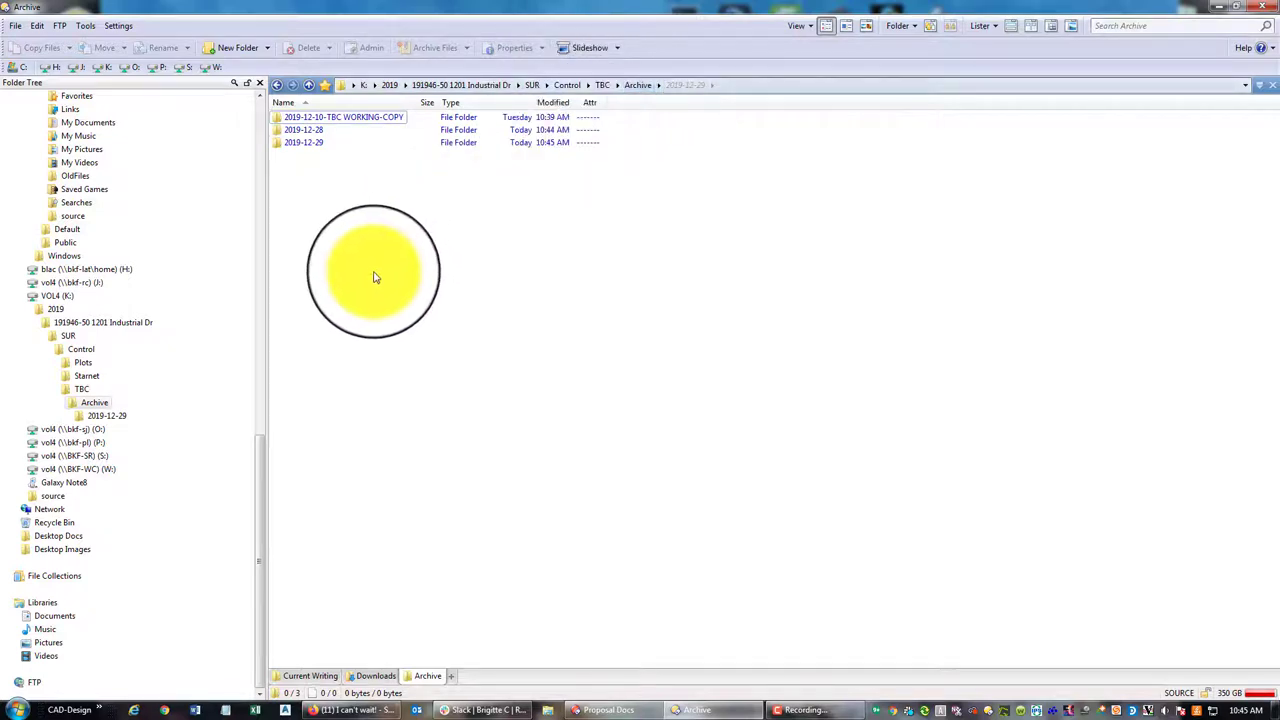
# Examine the contents of the 2019-11-27-TBC WORKING, 2019-12-05-TBC NETWORK V2 and 2019-12-09-TBC WORKING folders in TBC.
pyautogui.click(605, 86)
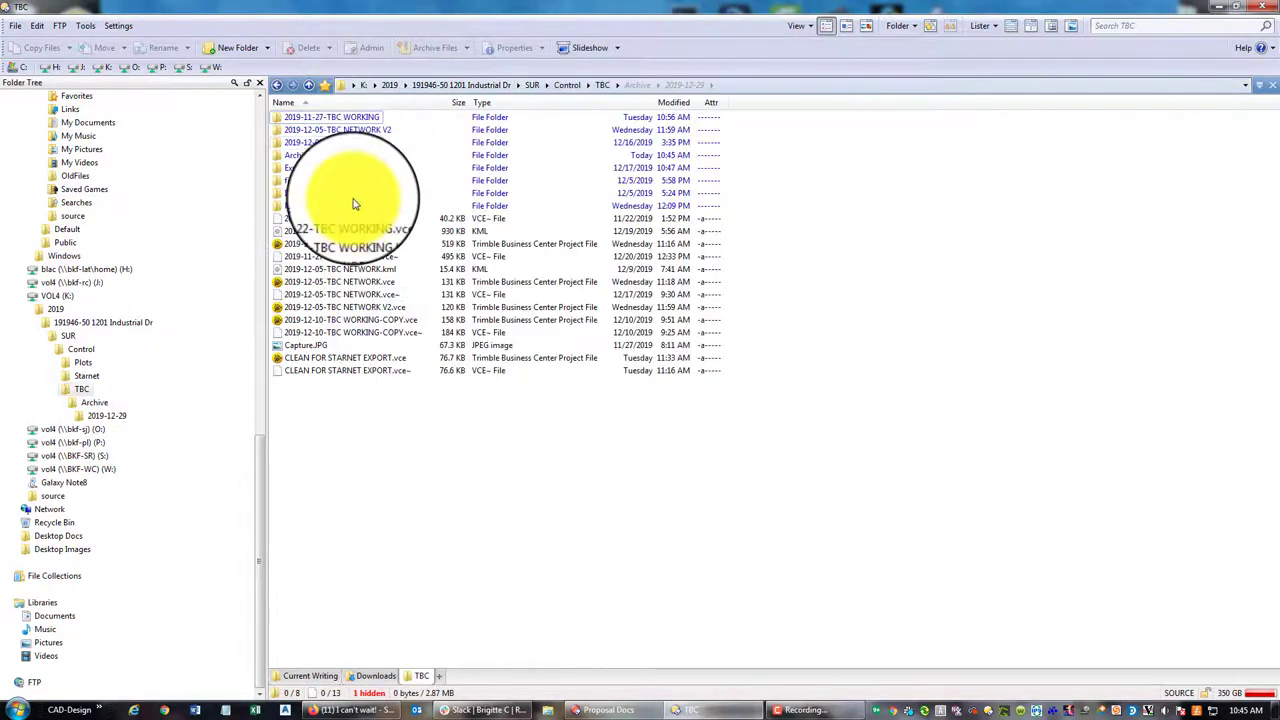
pyautogui.doubleClick(351, 124)
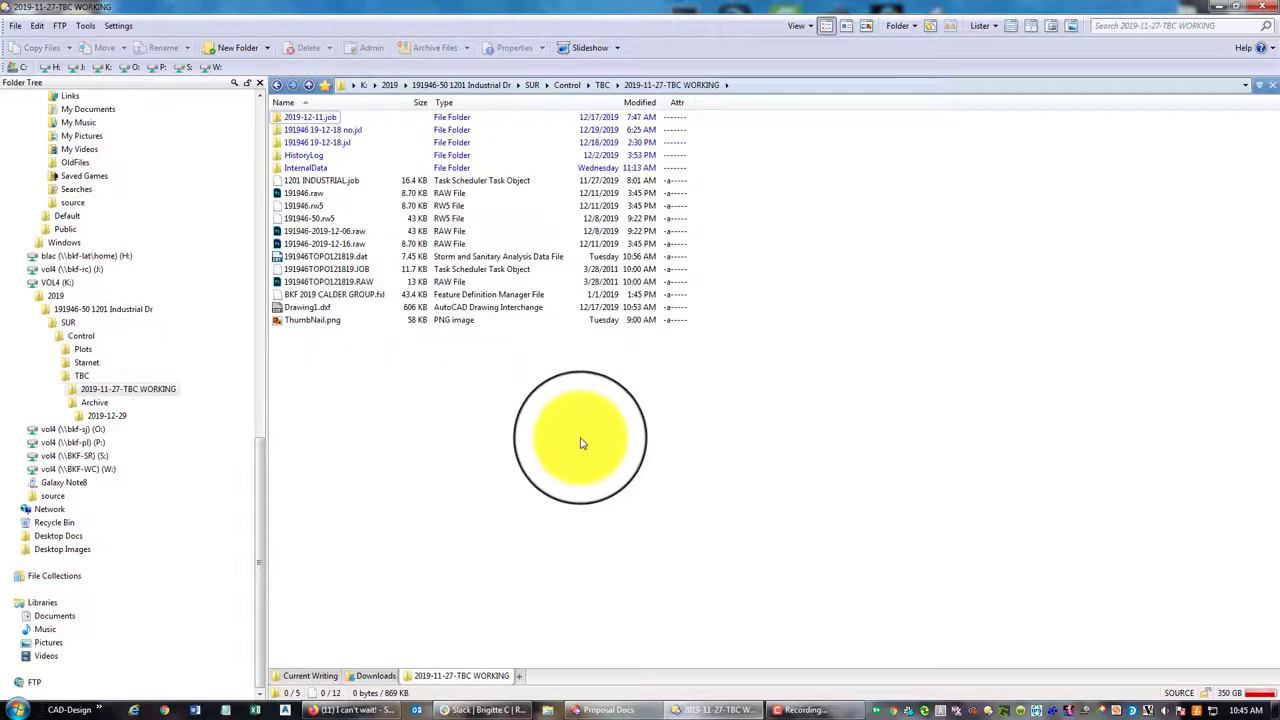
pyautogui.press('BackSpace')
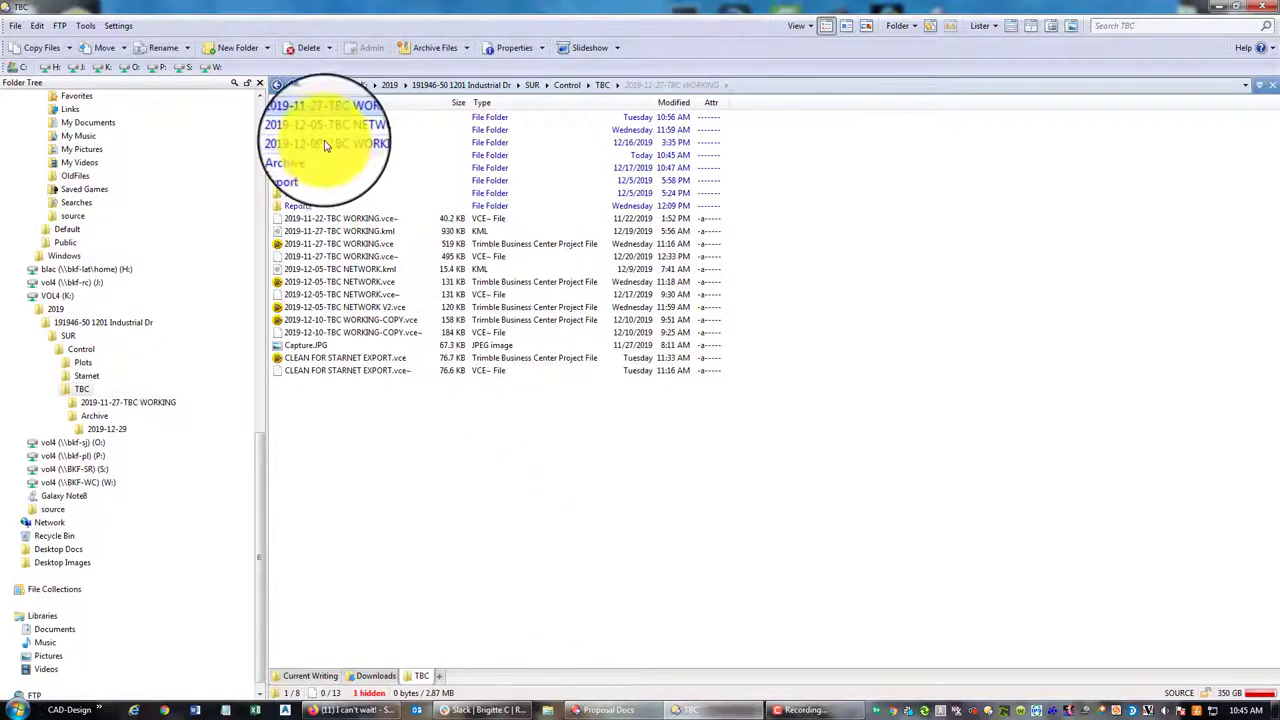
pyautogui.doubleClick(345, 133)
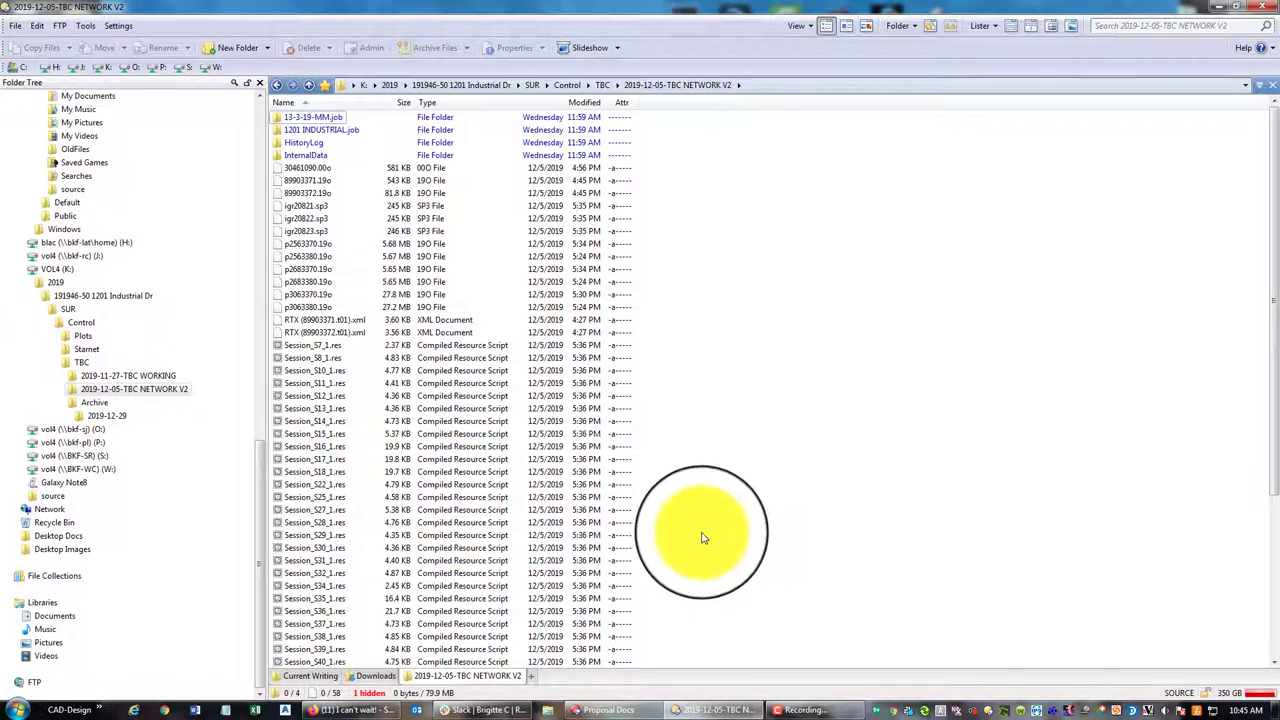
pyautogui.press('BackSpace')
pyautogui.doubleClick(344, 146)
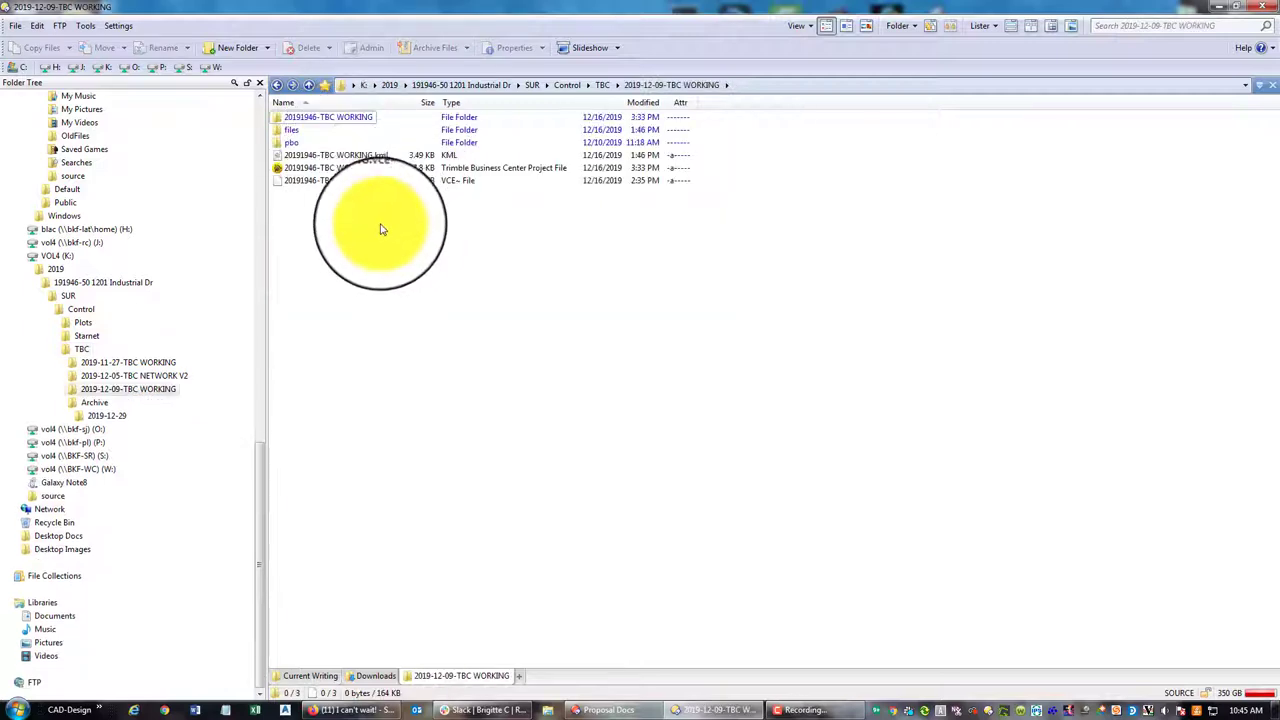
pyautogui.press('BackSpace')
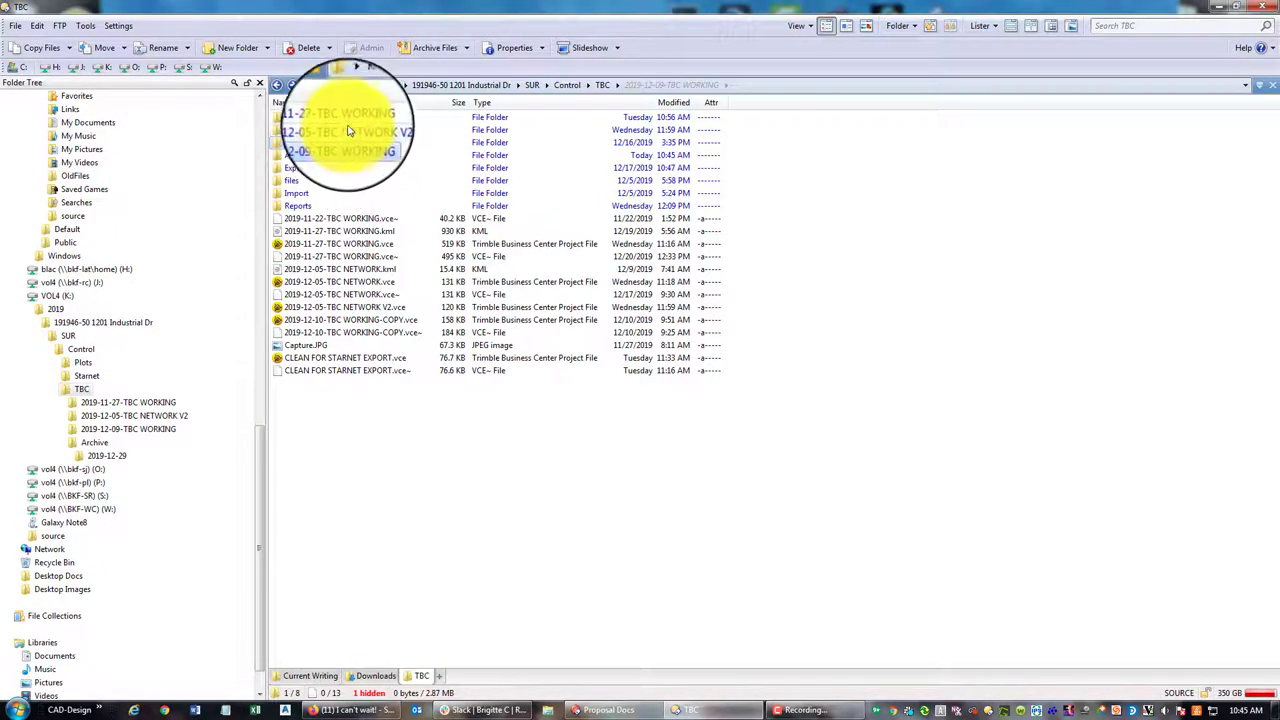
pyautogui.doubleClick(345, 117)
pyautogui.press('BackSpace')
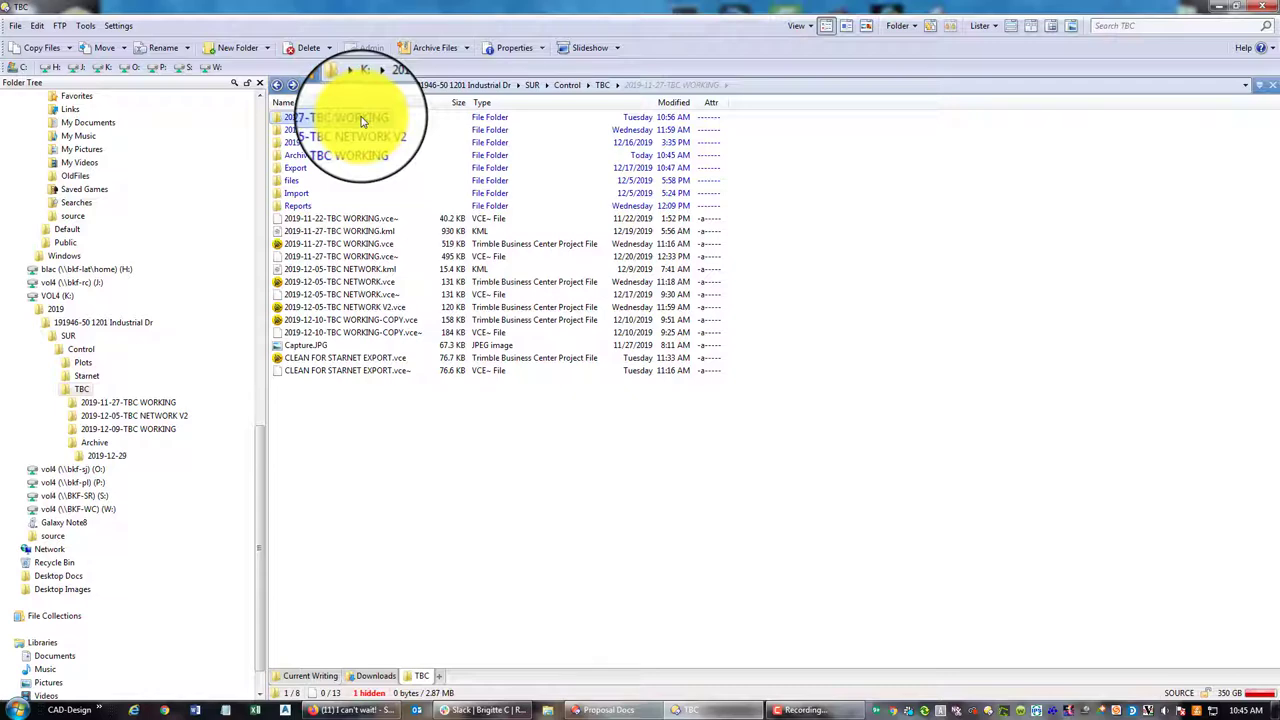
# Create a TBC Files folder inside 2019-11-27-TBC WORKING and move all of that folder's other contents into it.
pyautogui.doubleClick(362, 120)
pyautogui.rightClick(386, 446)
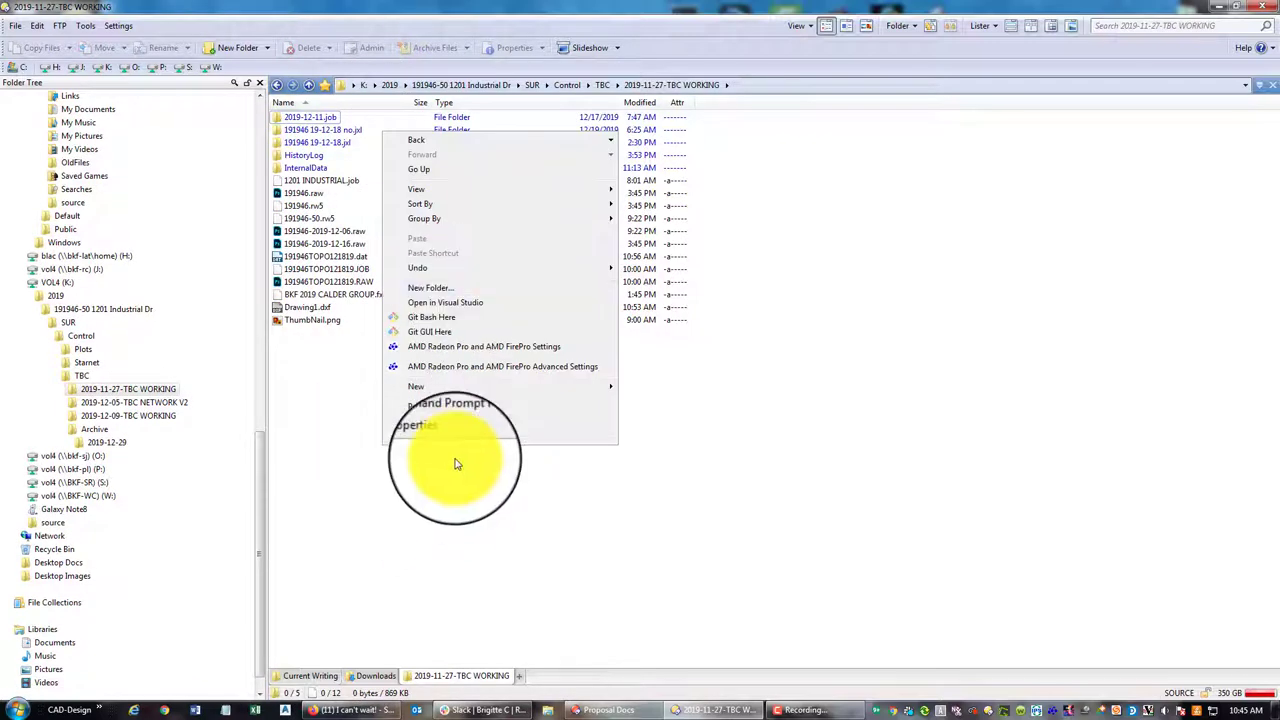
pyautogui.moveTo(520, 386)
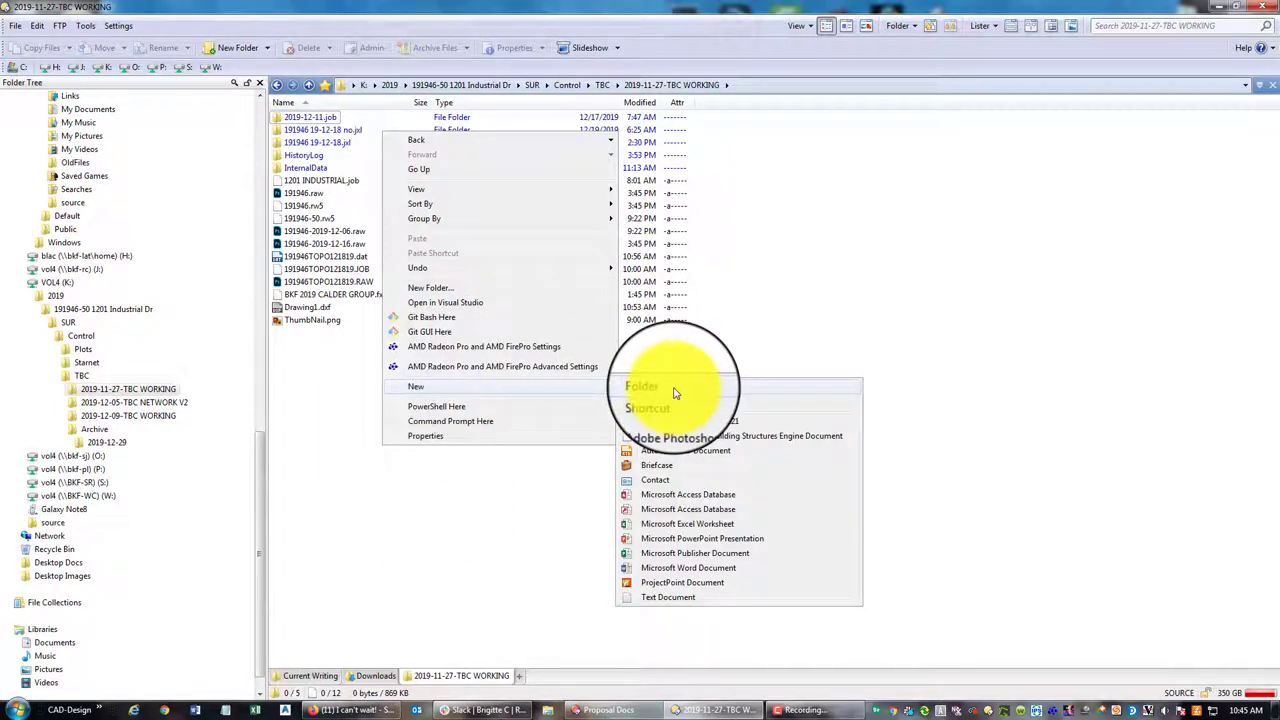
pyautogui.click(675, 393)
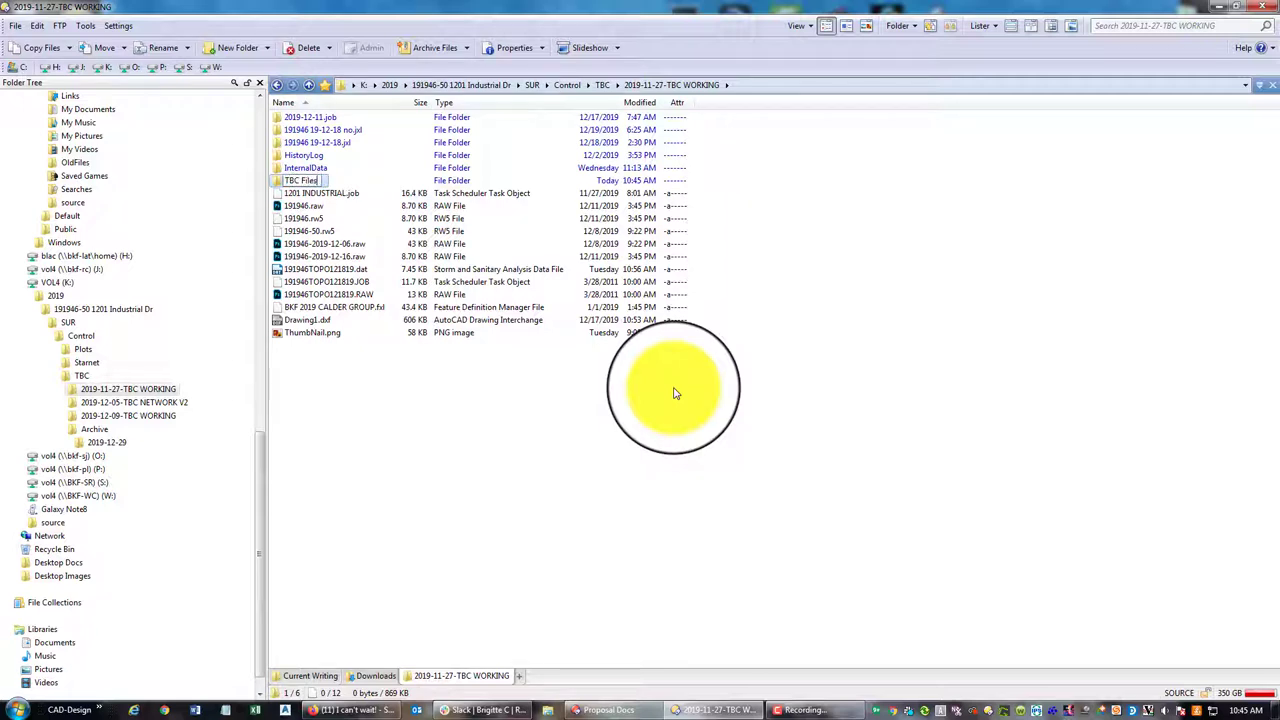
pyautogui.press('Return')
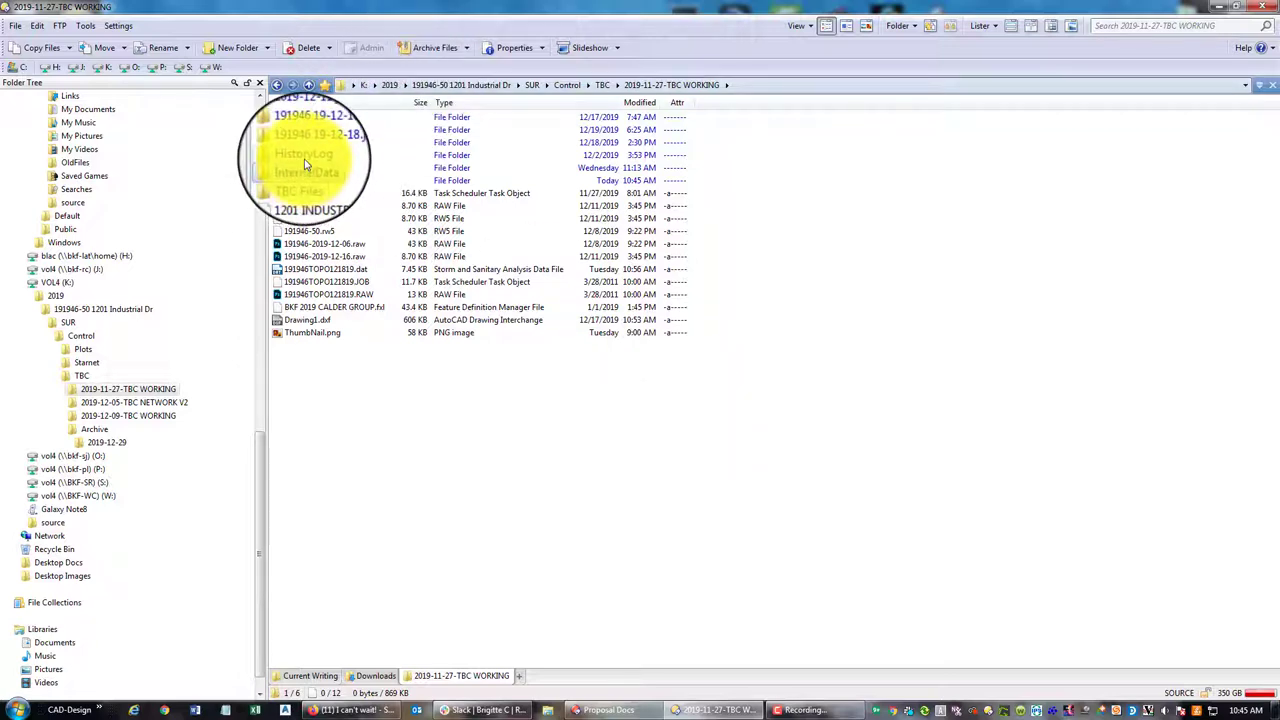
pyautogui.moveTo(309, 123); pyautogui.dragTo(329, 334)
pyautogui.moveTo(310, 193); pyautogui.dragTo(309, 182)
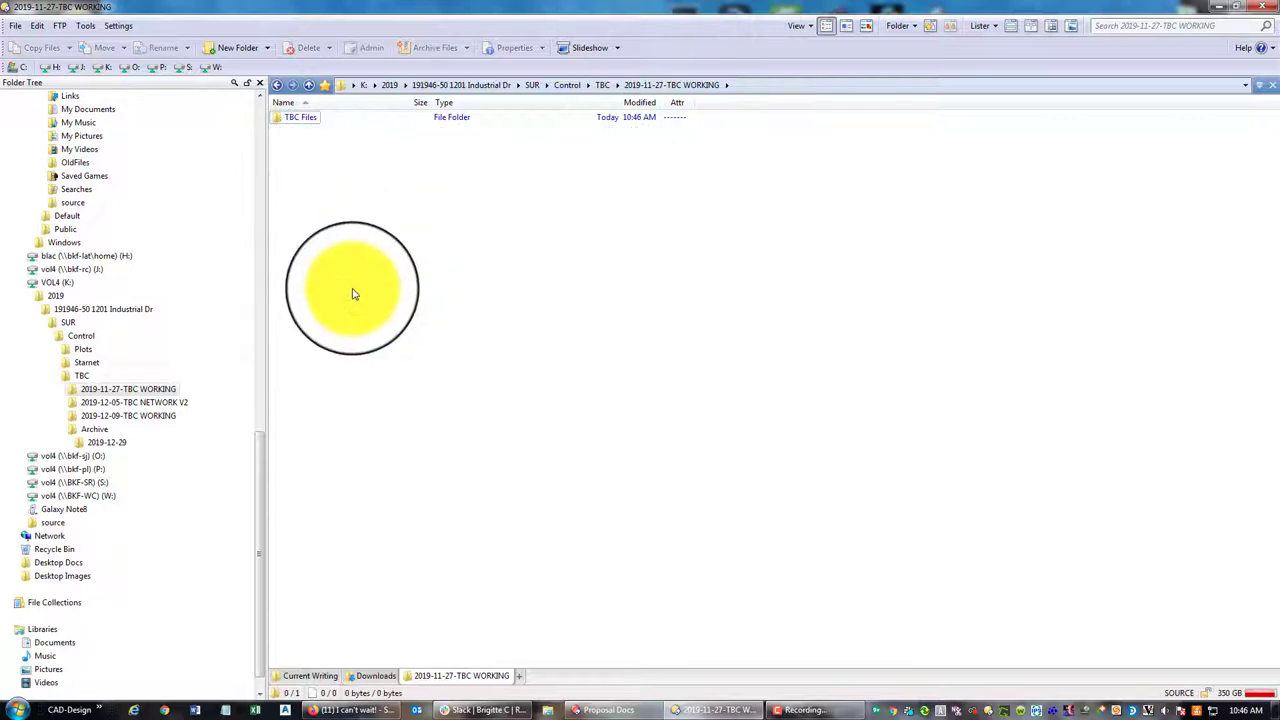
# Create Import, Export and Reports folders alongside TBC Files in the 2019-11-27-TBC WORKING folder.
pyautogui.rightClick(352, 294)
pyautogui.click(557, 449)
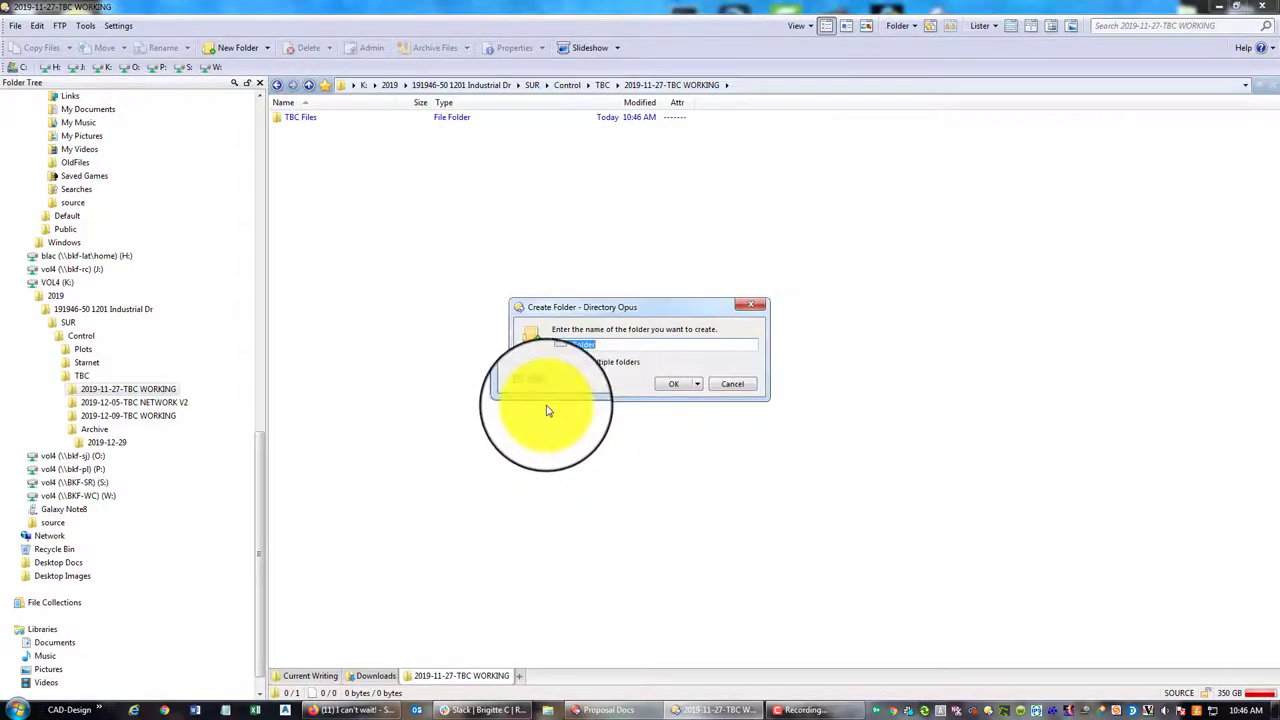
pyautogui.press('Return')
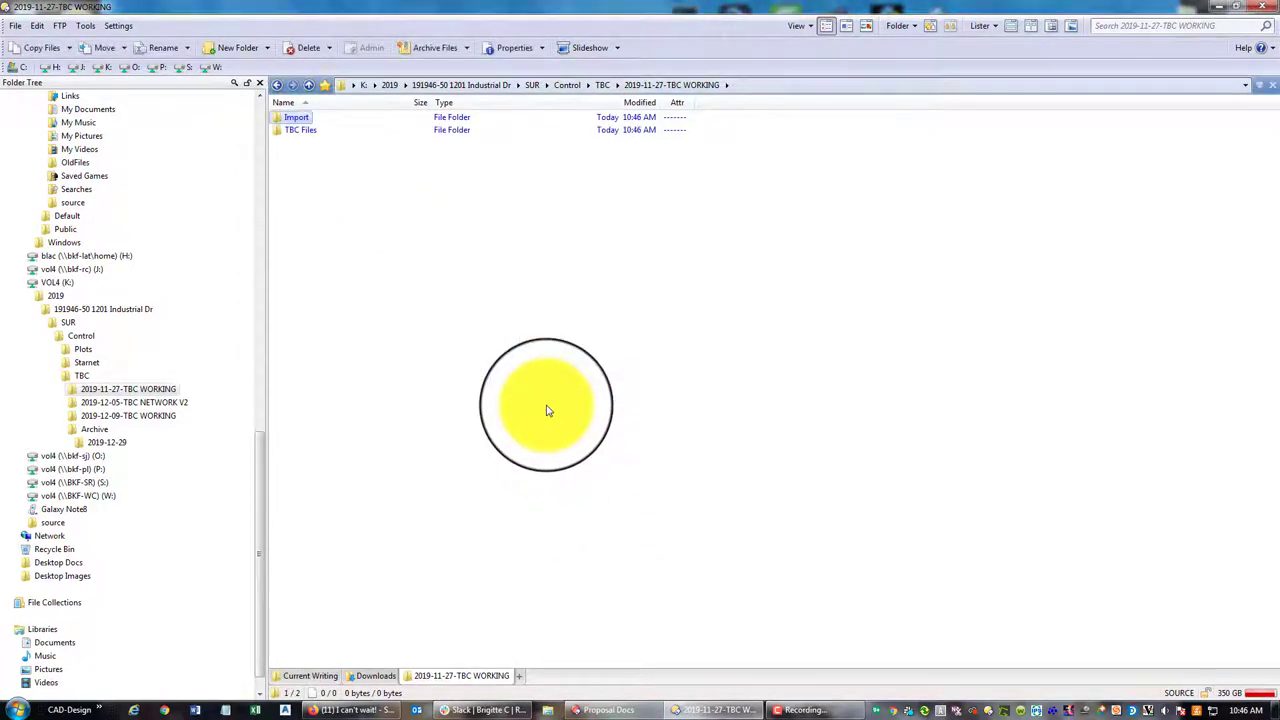
pyautogui.rightClick(452, 274)
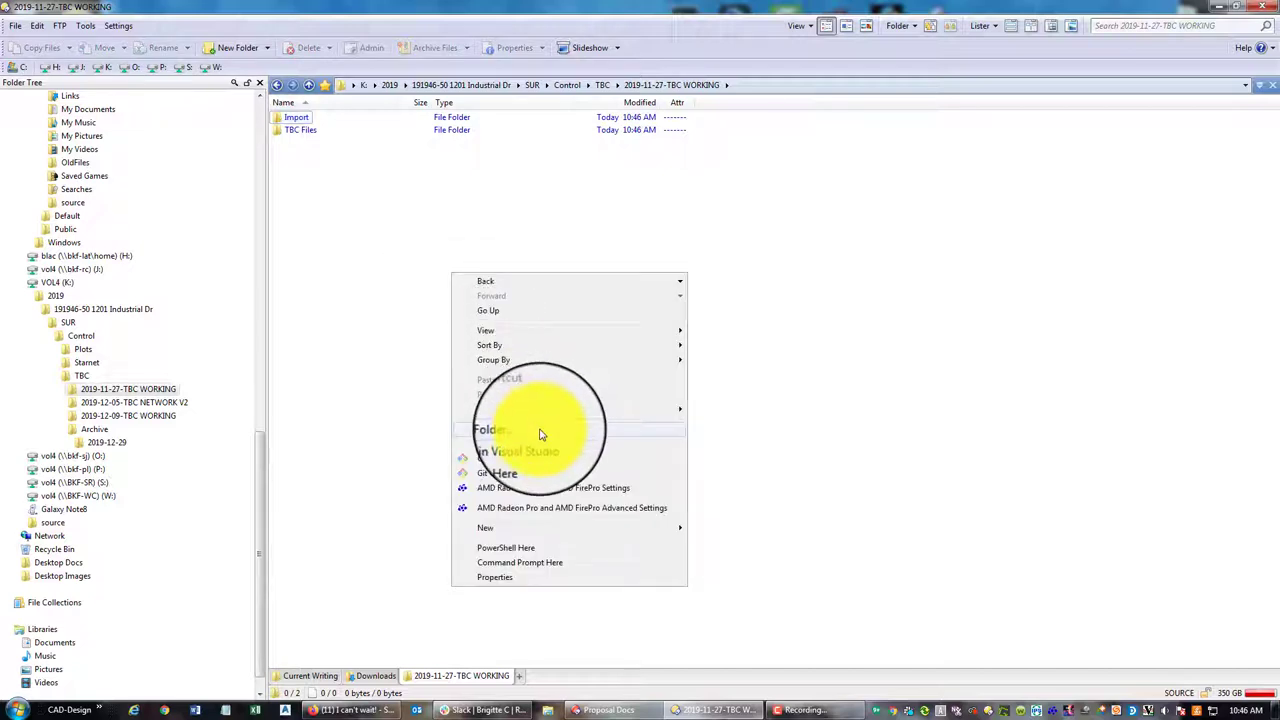
pyautogui.click(541, 432)
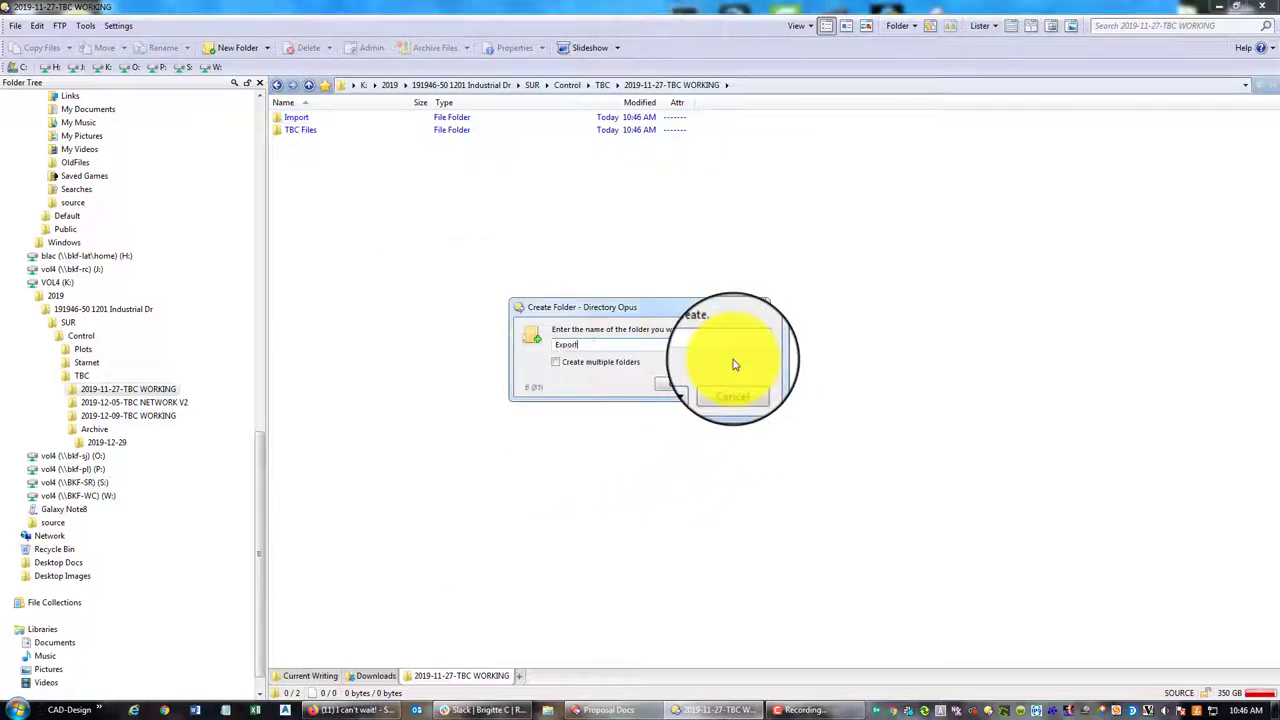
pyautogui.rightClick(382, 316)
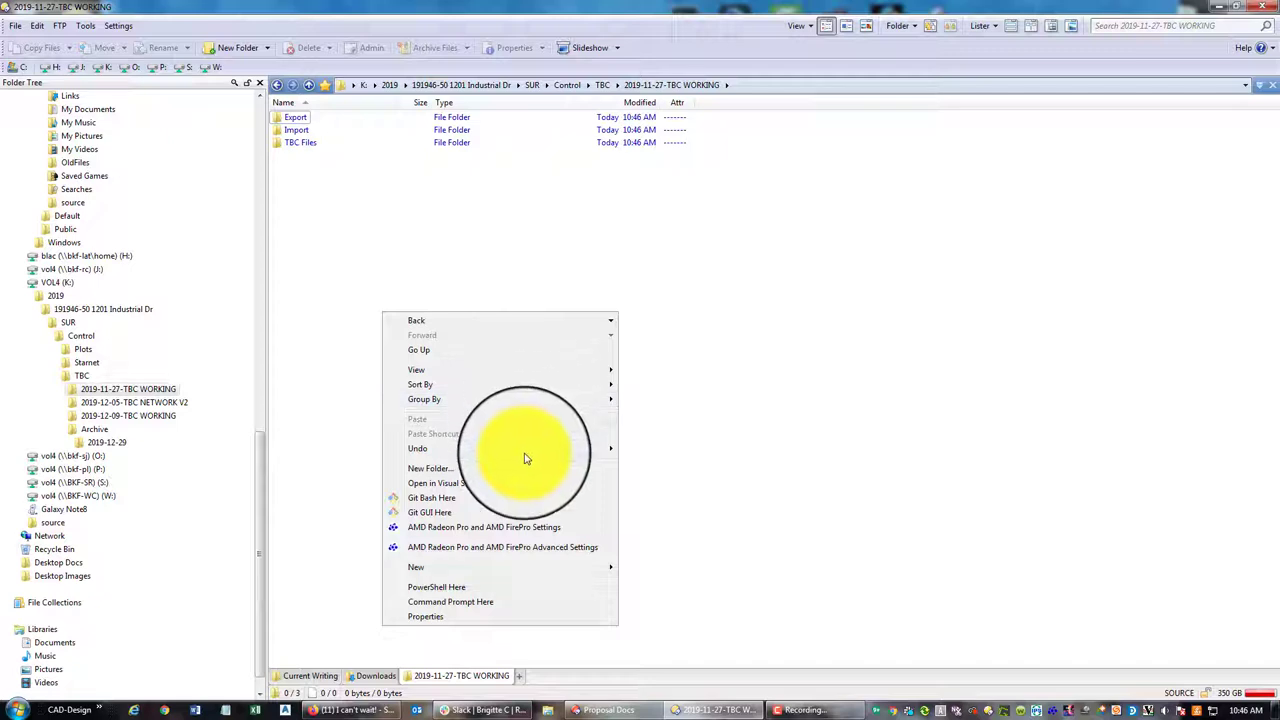
pyautogui.click(549, 470)
pyautogui.write('Reports')
pyautogui.press('Return')
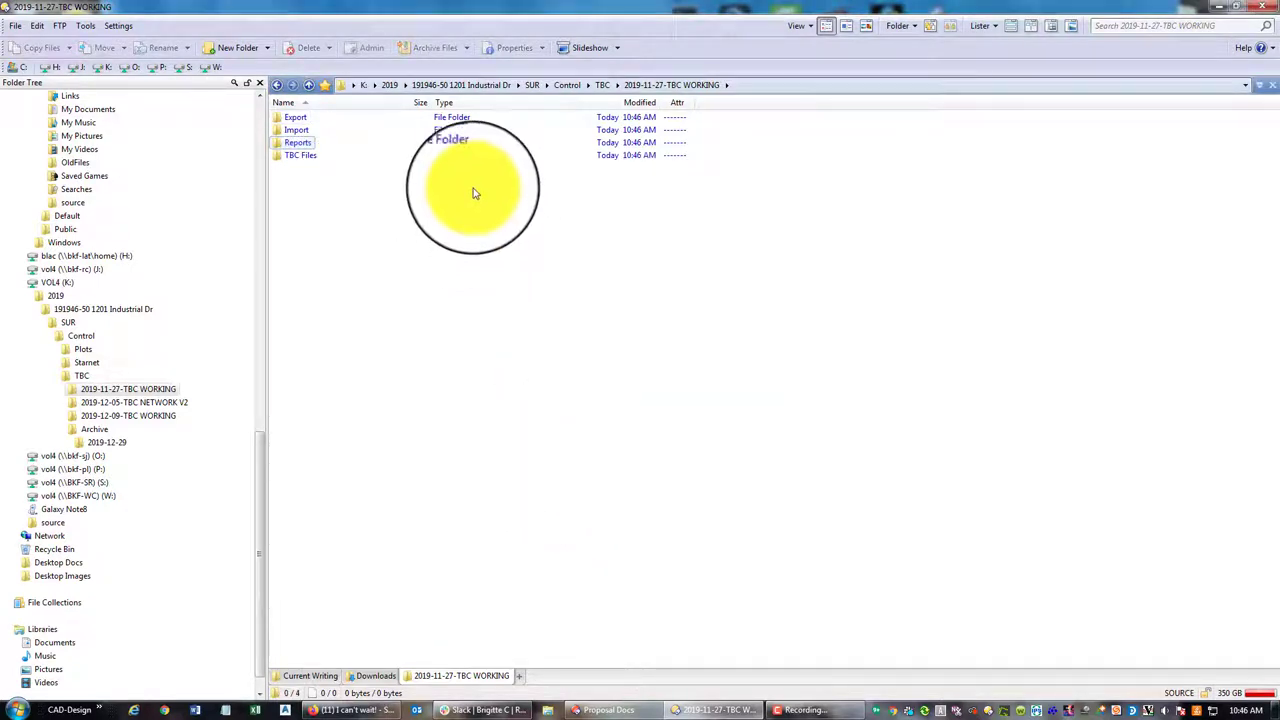
# In TBC, rename 2019-11-27-TBC WORKING as 2019-11-27-TBC Working and 2019-12-05-TBC NETWORK V2 as 2019-12-05-TBC Network.
pyautogui.click(603, 86)
pyautogui.rightClick(332, 118)
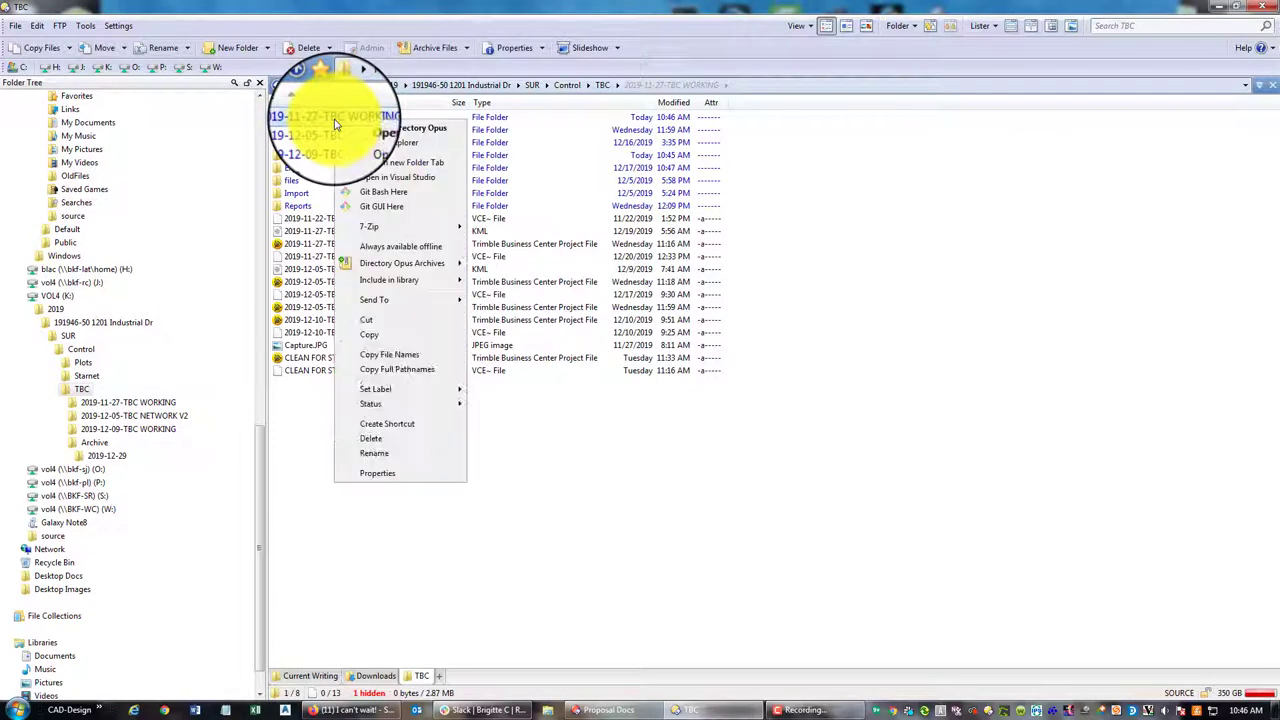
pyautogui.click(375, 446)
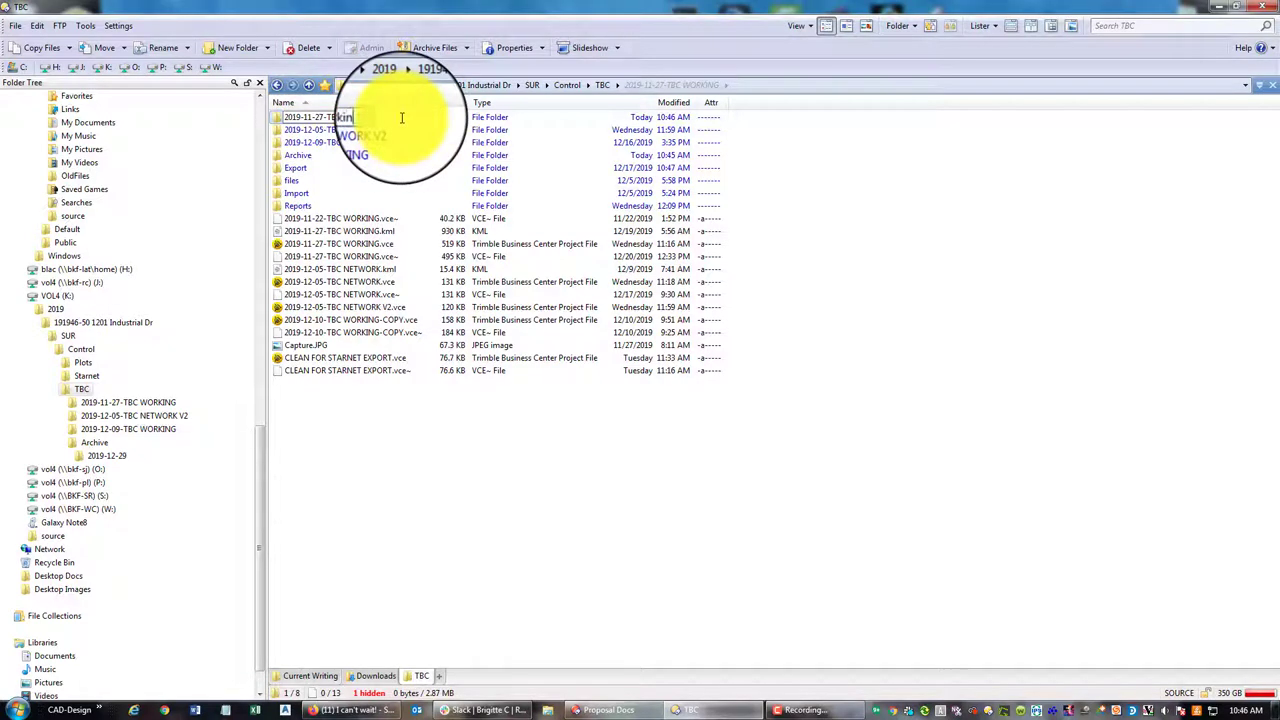
pyautogui.rightClick(385, 130)
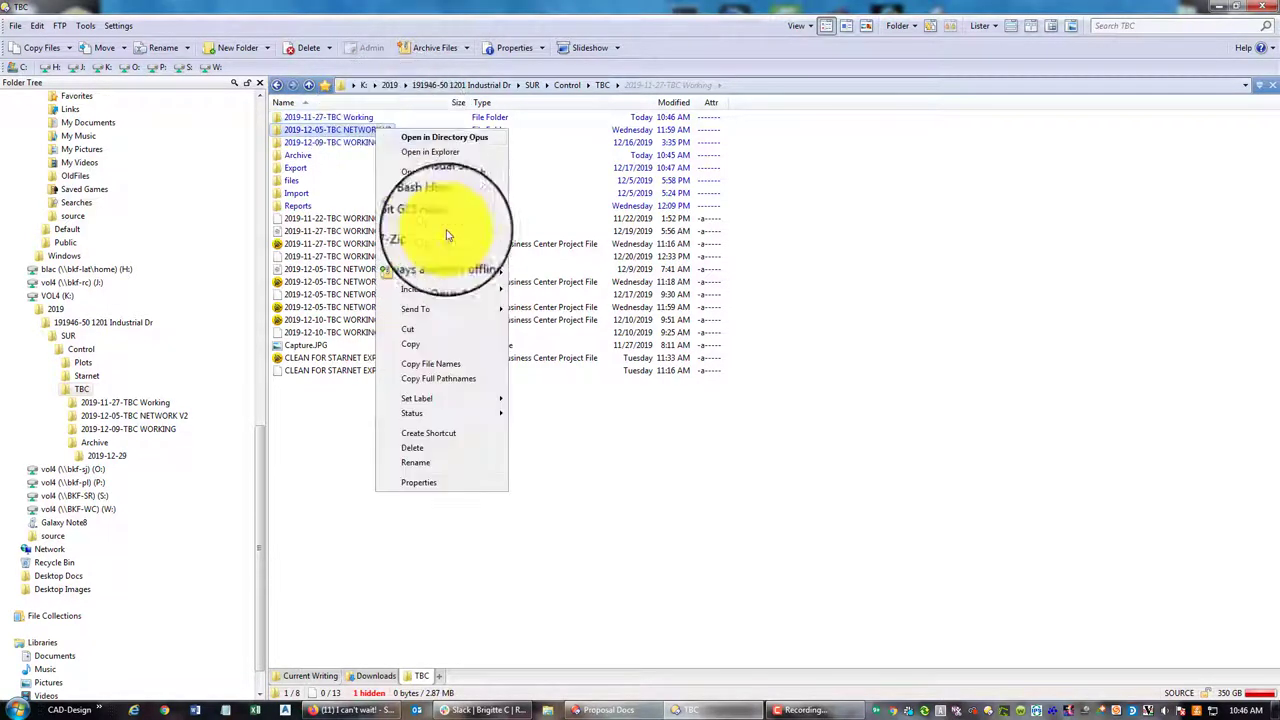
pyautogui.click(440, 470)
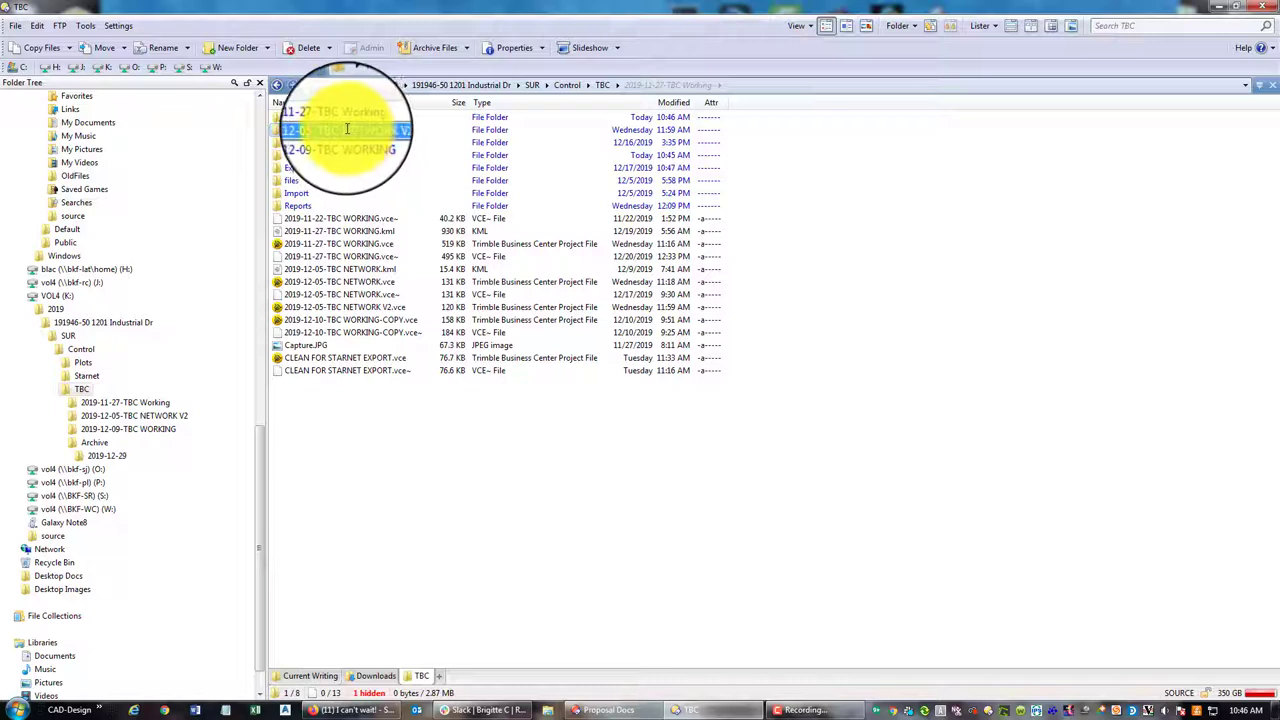
pyautogui.moveTo(345, 130); pyautogui.dragTo(439, 134)
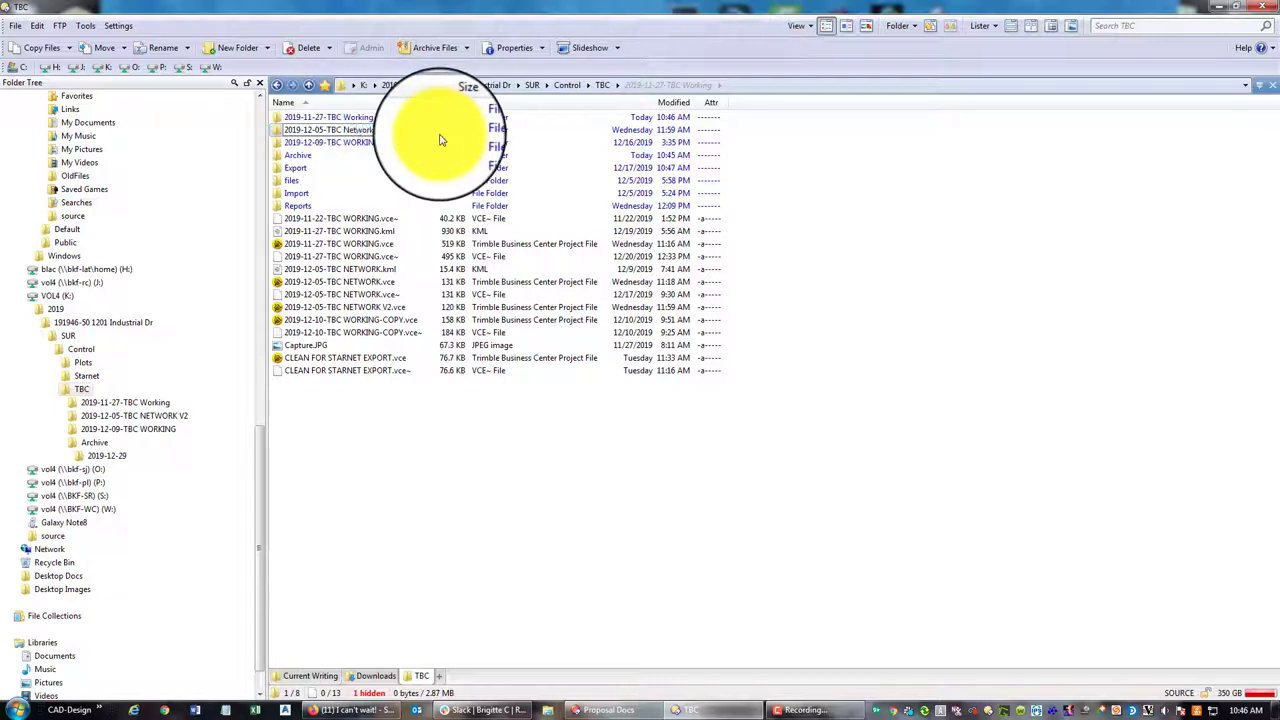
# Rename the 2019-12-09-TBC WORKING folder as 2019-12-09-TBC Working.
pyautogui.rightClick(356, 143)
pyautogui.click(400, 485)
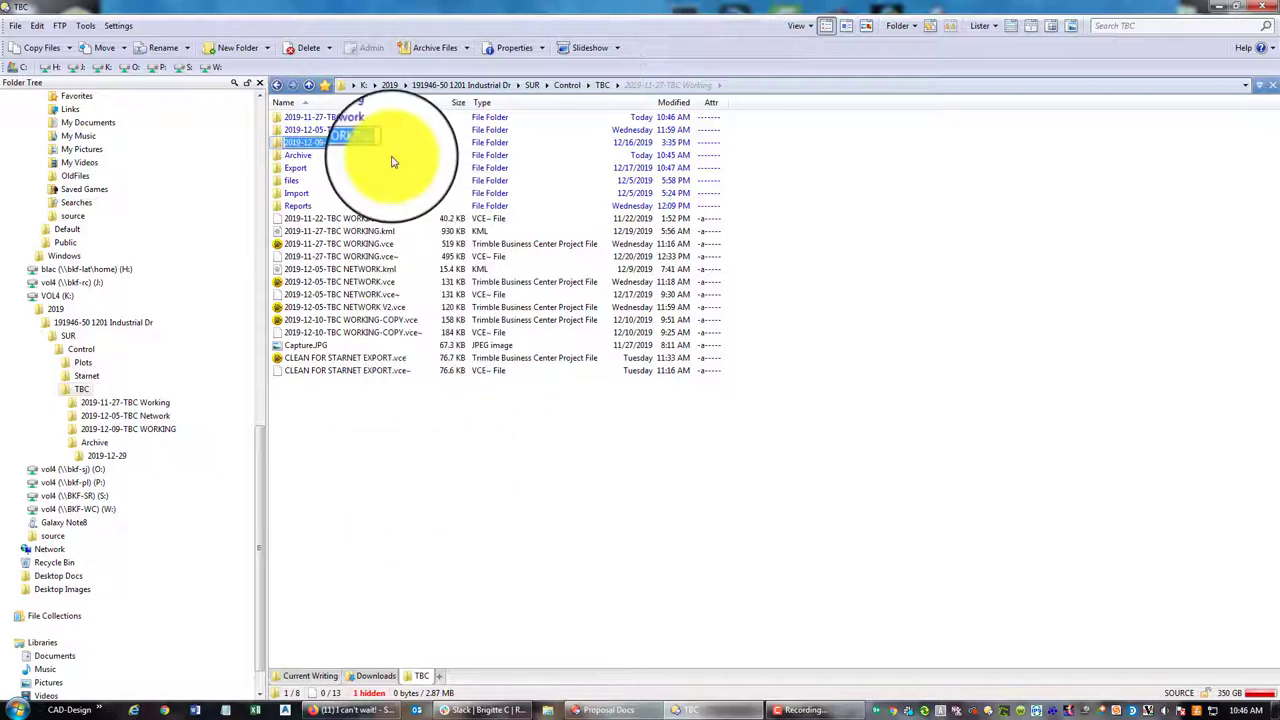
pyautogui.moveTo(345, 142); pyautogui.dragTo(398, 145)
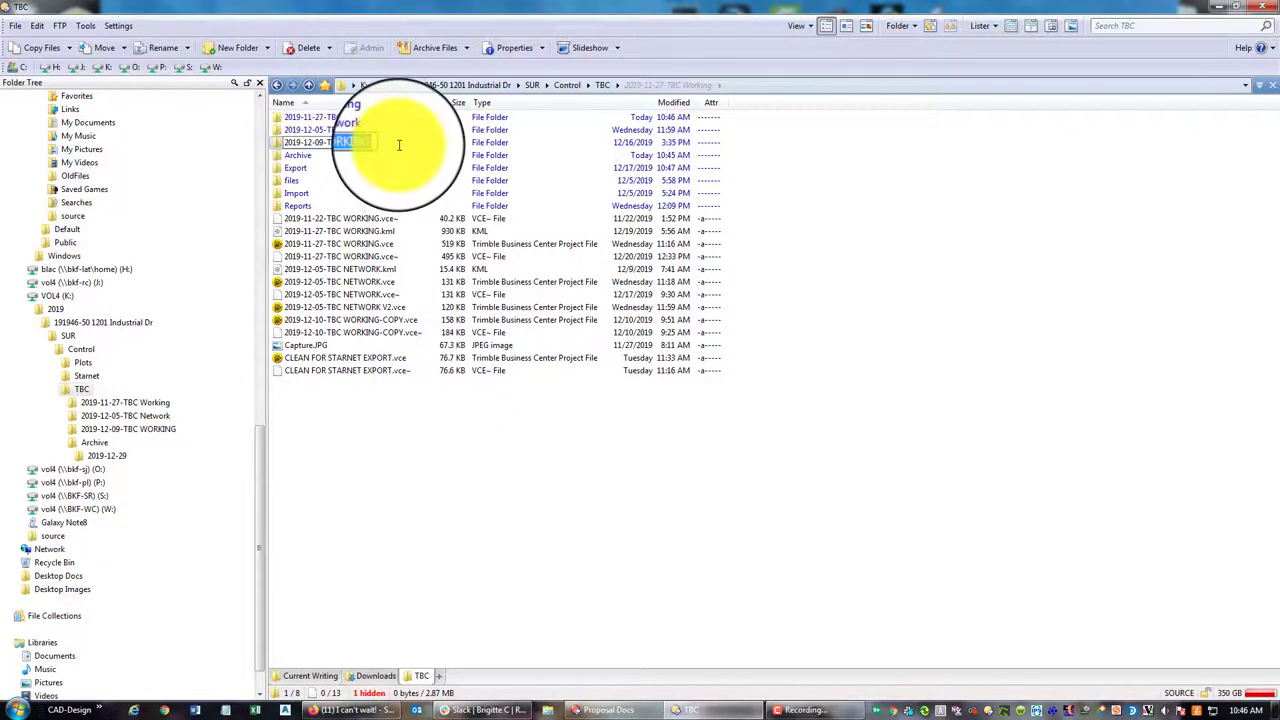
pyautogui.press('BackSpace')
pyautogui.write('Working')
pyautogui.press('Return')
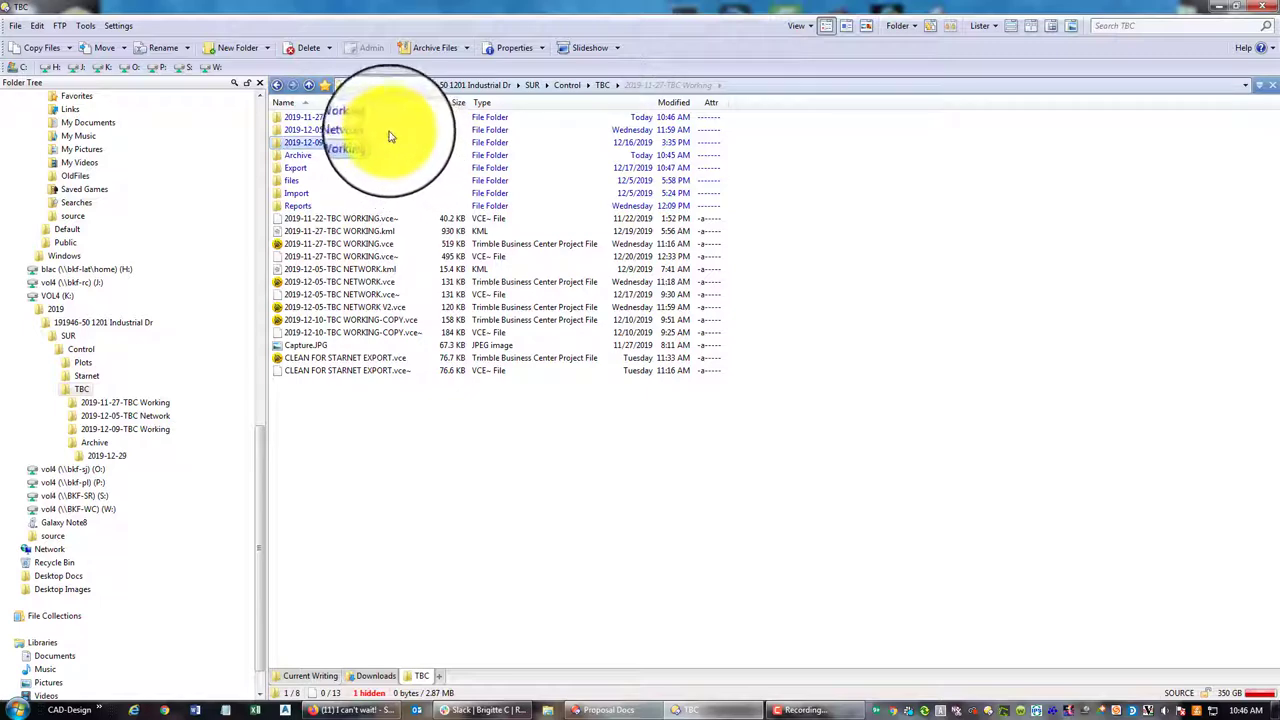
# Move 2019-11-27-TBC Working into Archive's 2019-12-28 folder and 2019-12-10-TBC WORKING-COPY into Archive's 2019-12-29 folder.
pyautogui.doubleClick(362, 117)
pyautogui.press('BackSpace')
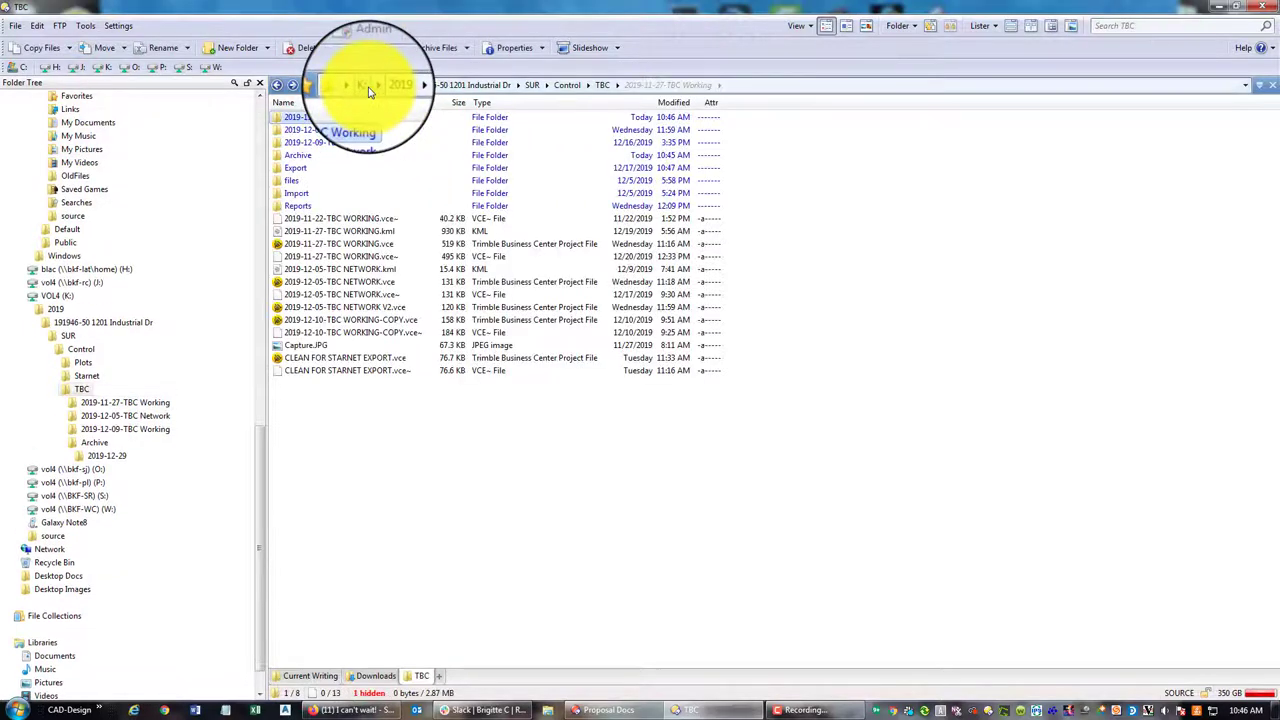
pyautogui.rightClick(325, 121)
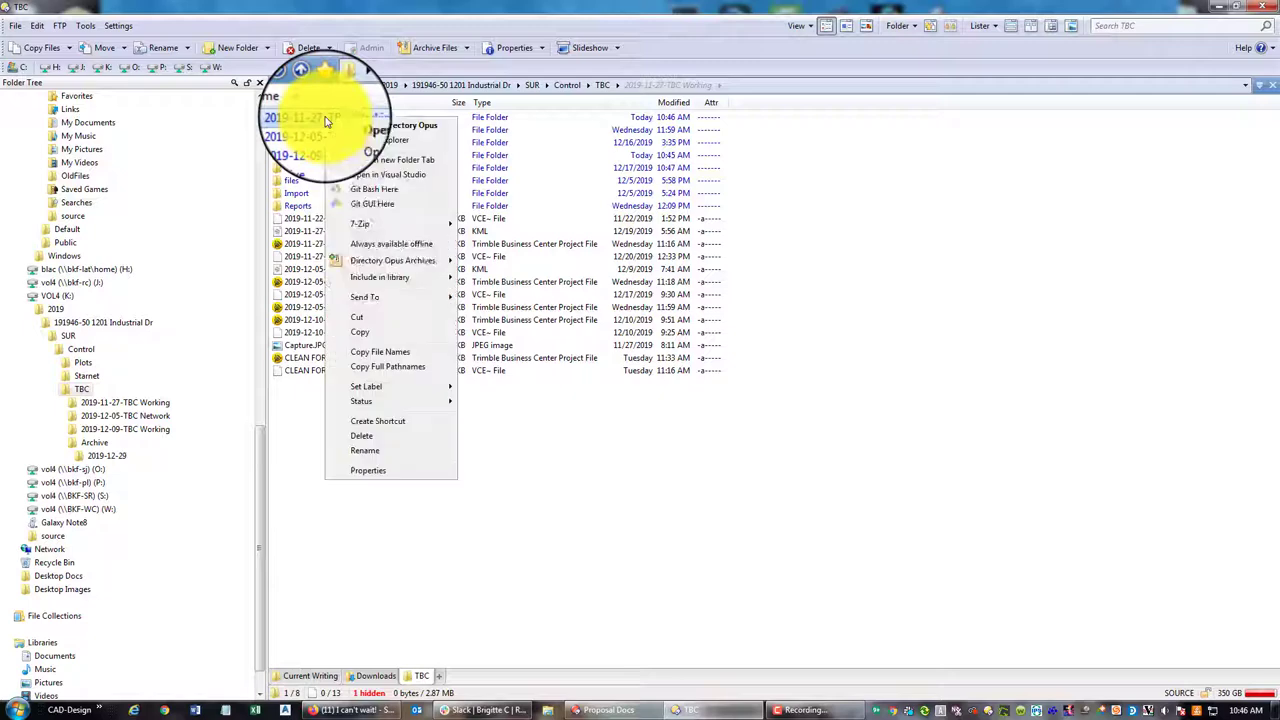
pyautogui.press('Escape')
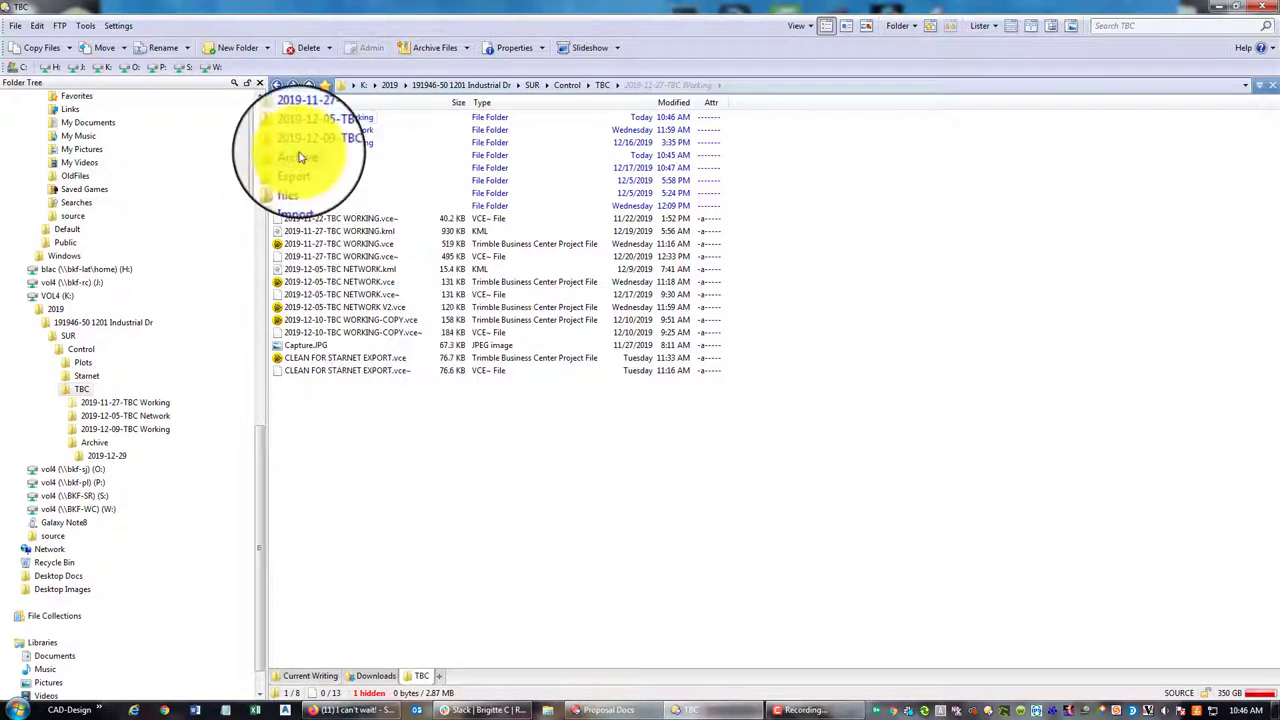
pyautogui.doubleClick(288, 155)
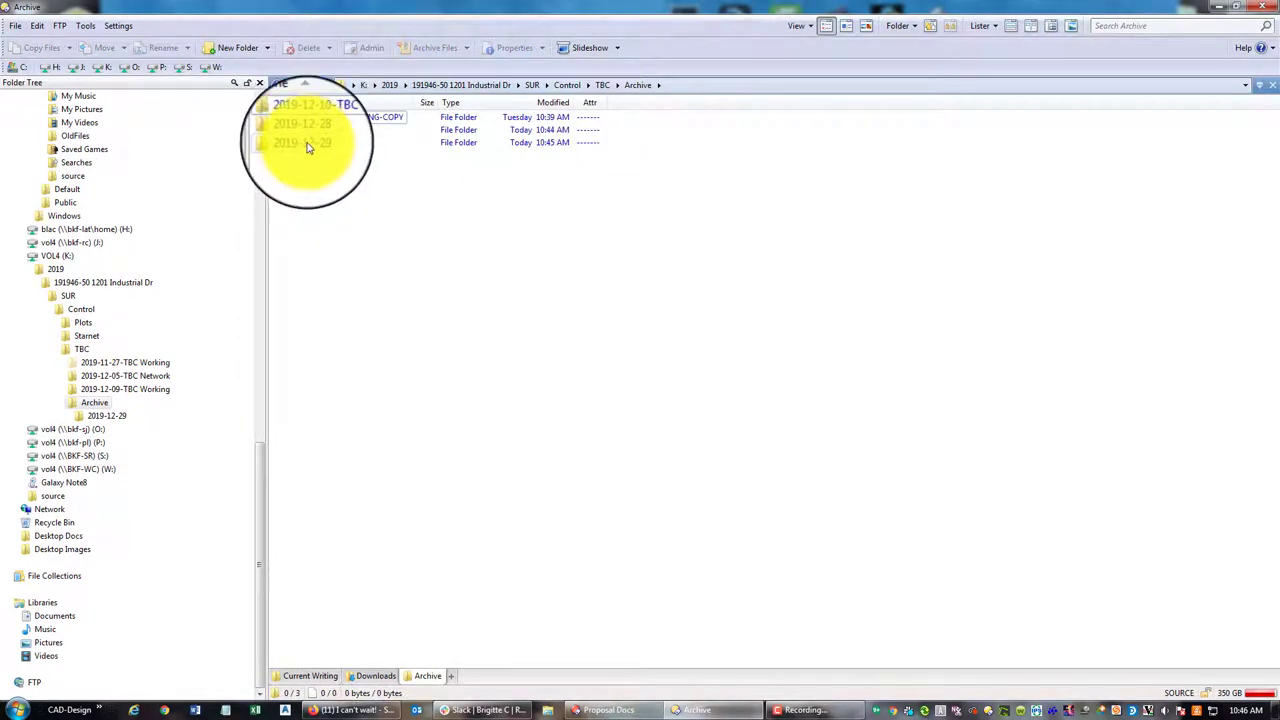
pyautogui.moveTo(337, 116); pyautogui.dragTo(316, 142)
pyautogui.doubleClick(318, 117)
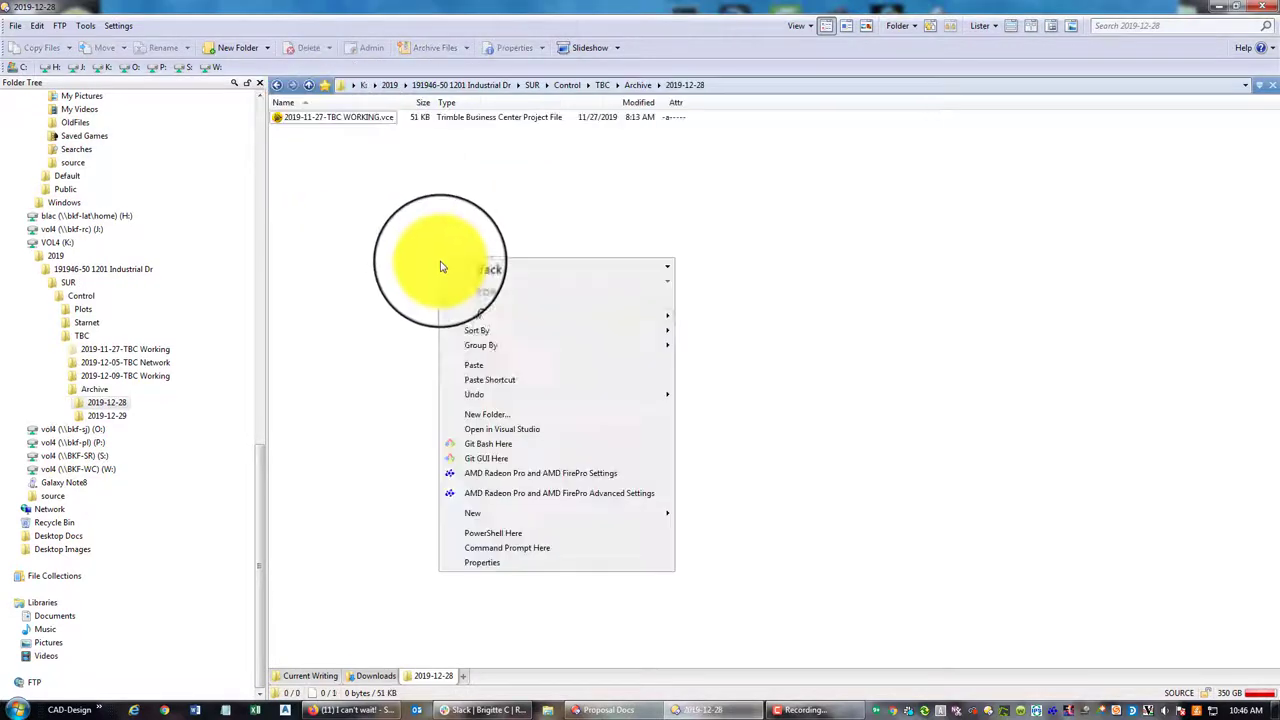
pyautogui.rightClick(439, 259)
pyautogui.press('Escape')
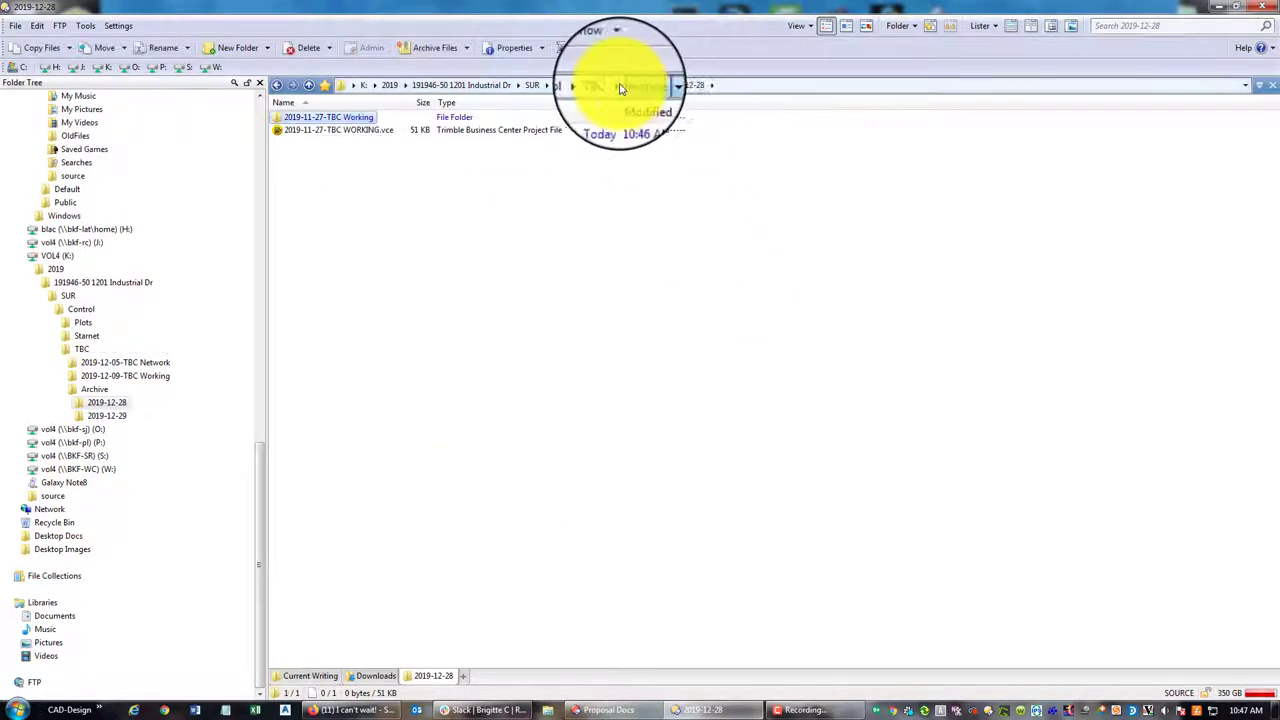
# Check the contents of the 2019-12-05-TBC Network and 2019-12-09-TBC Working folders in the TBC directory.
pyautogui.click(637, 85)
pyautogui.click(609, 87)
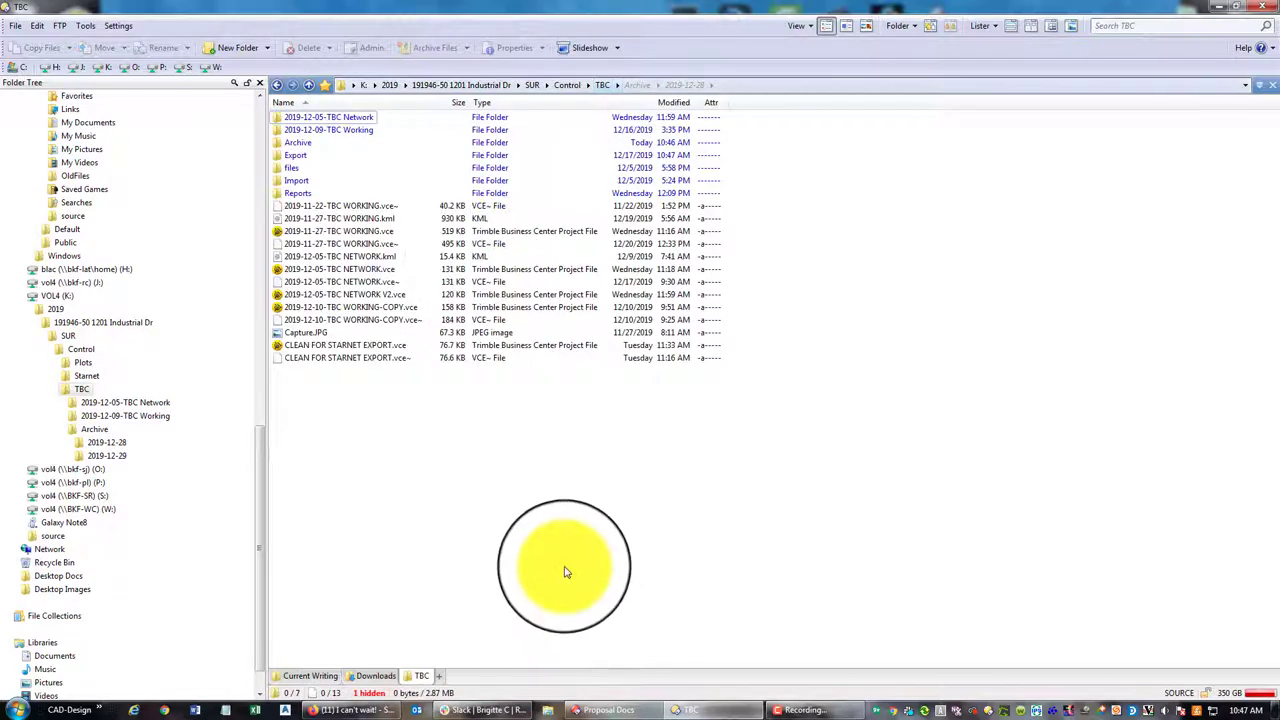
pyautogui.doubleClick(359, 119)
pyautogui.press('BackSpace')
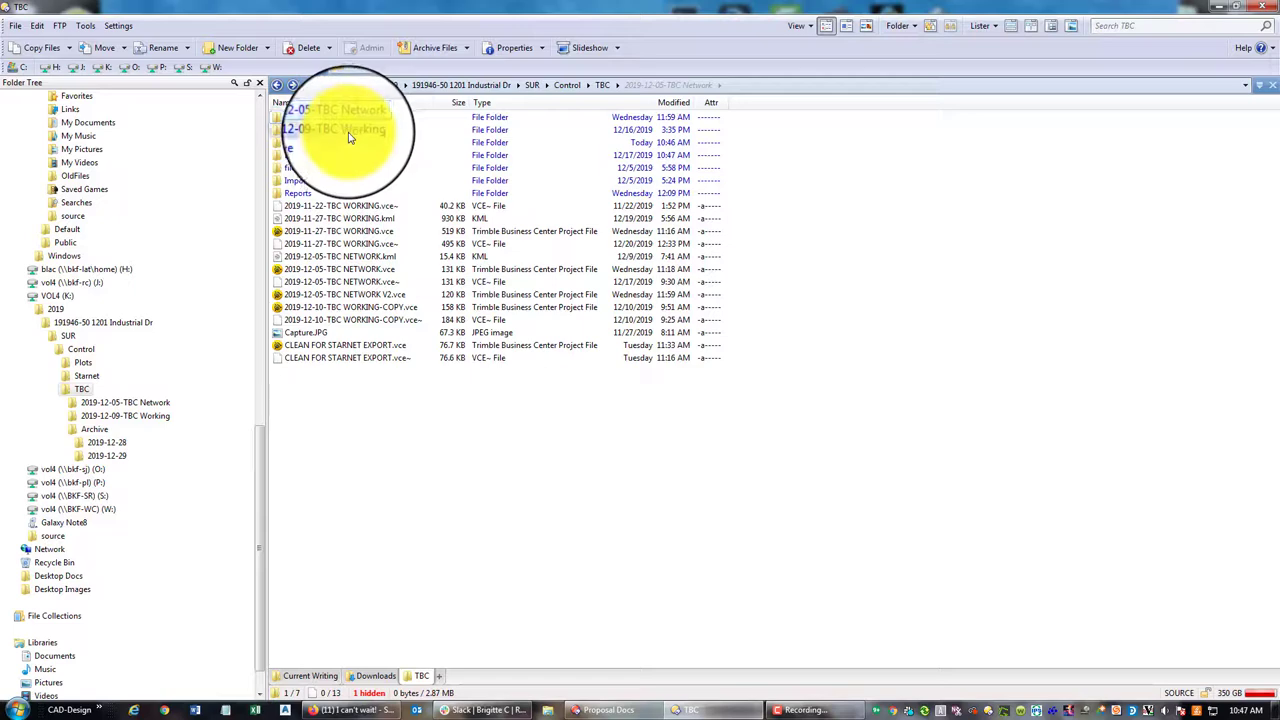
pyautogui.doubleClick(349, 134)
pyautogui.press('BackSpace')
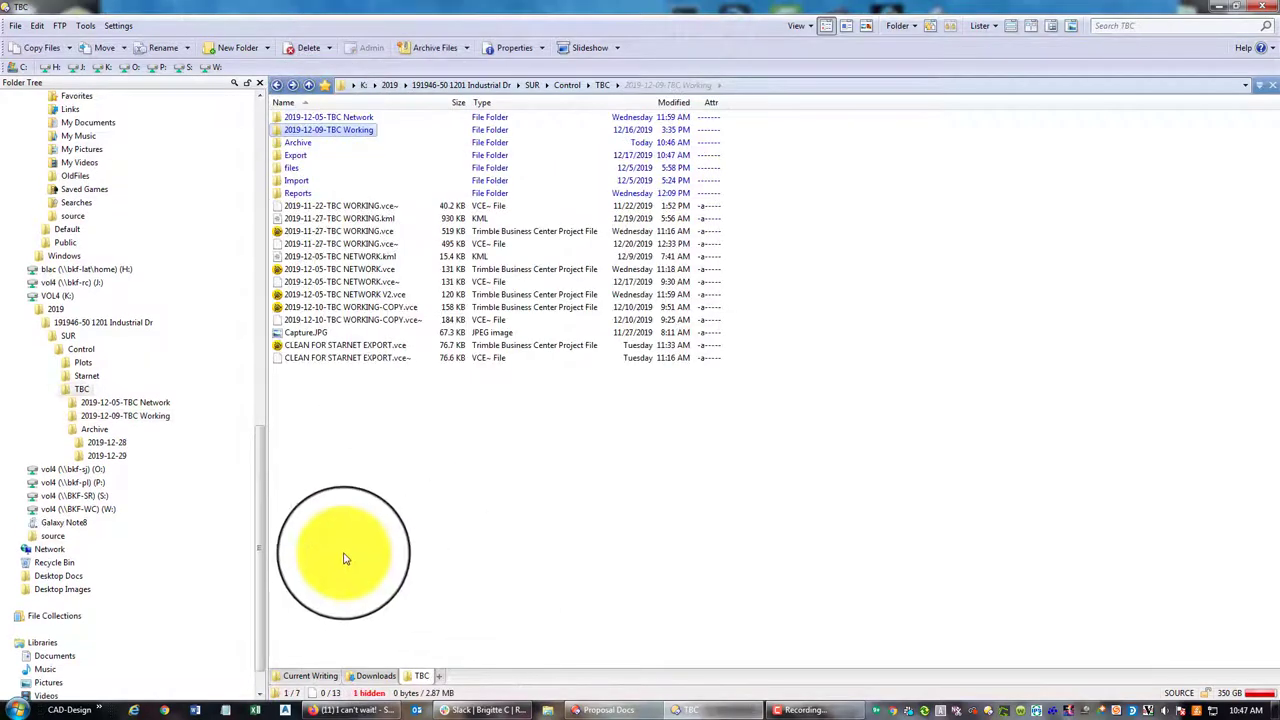
# Create a TBC Files folder inside 2019-12-05-TBC Network and move all of that folder's other subfolders and files into it.
pyautogui.doubleClick(330, 118)
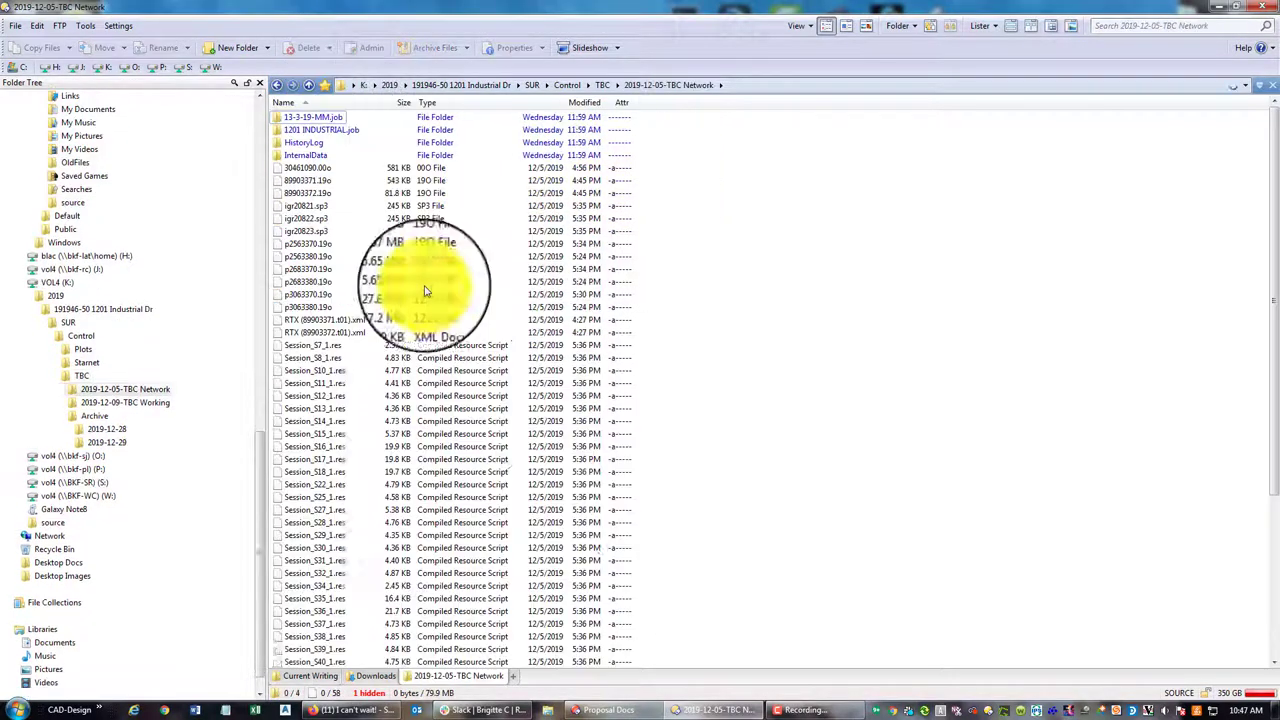
pyautogui.rightClick(950, 273)
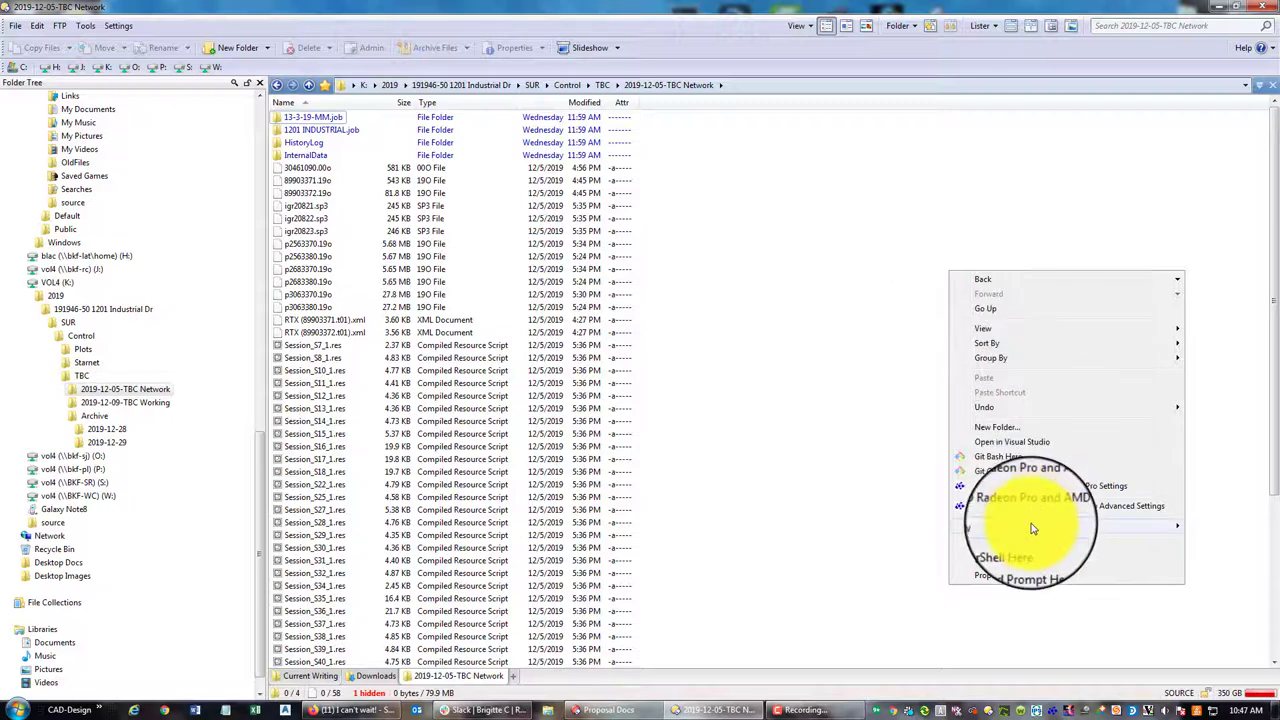
pyautogui.moveTo(1033, 528)
pyautogui.click(856, 505)
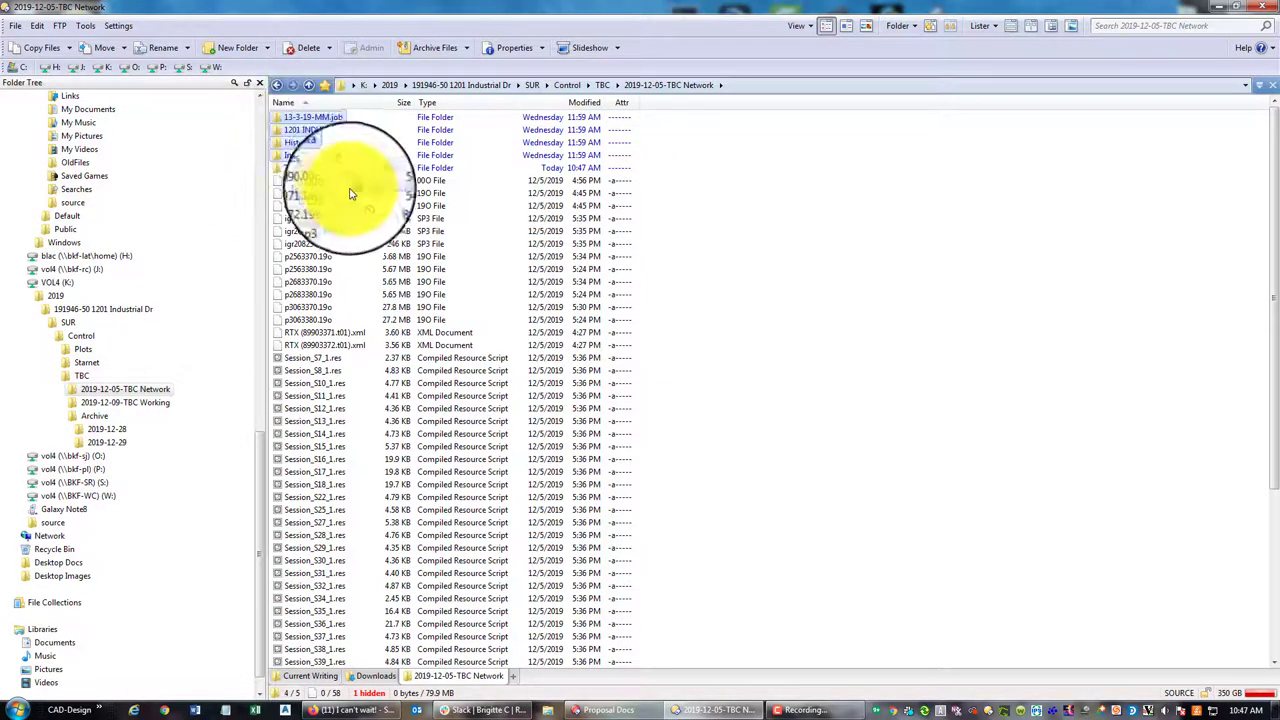
pyautogui.moveTo(313, 176); pyautogui.dragTo(313, 177)
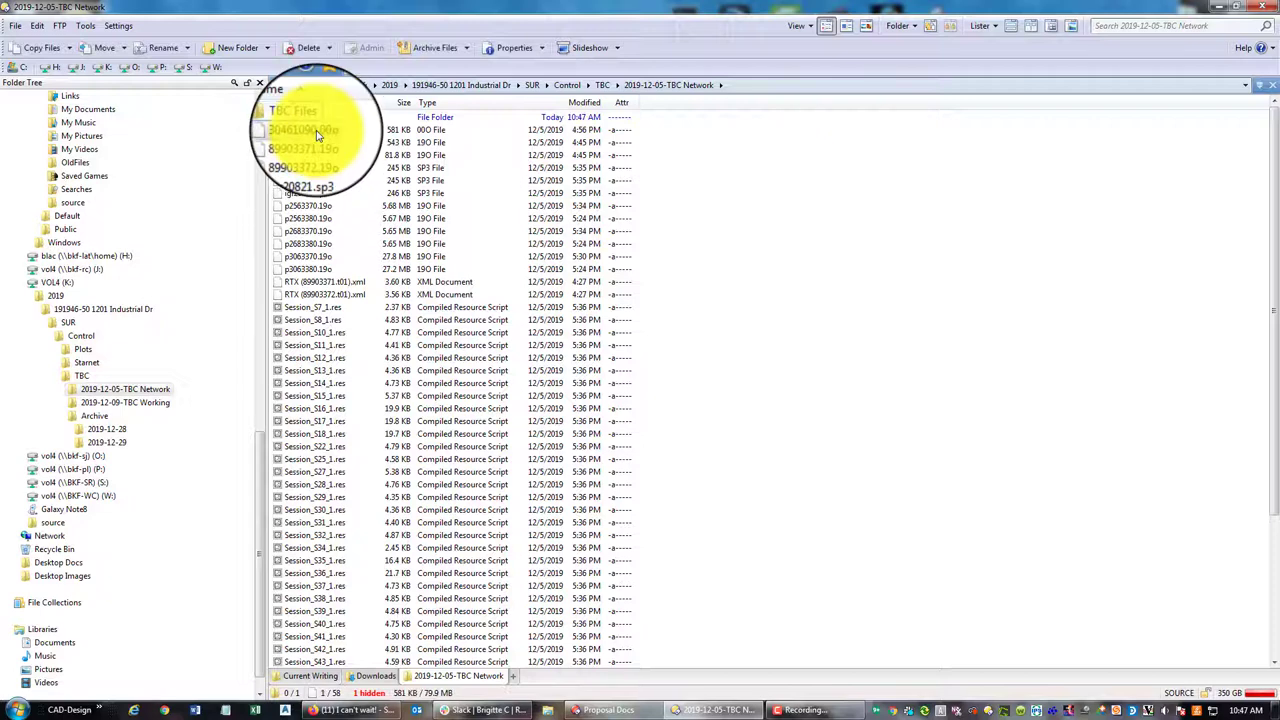
pyautogui.scroll(-3, 371, 514)
pyautogui.keyDown('shift'); pyautogui.click(314, 643); pyautogui.keyUp('shift')
pyautogui.moveTo(314, 643); pyautogui.dragTo(298, 120)
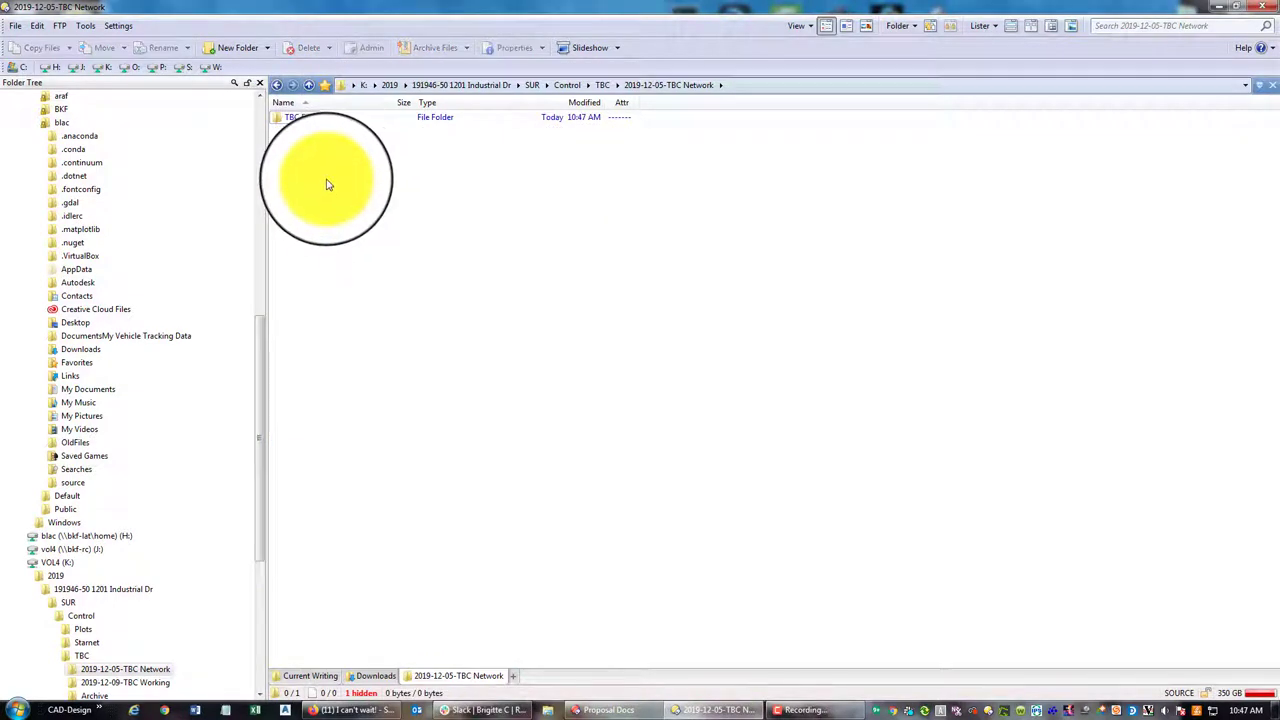
# Create Import, Export and Reports folders alongside TBC Files inside 2019-12-05-TBC Network.
pyautogui.rightClick(327, 181)
pyautogui.moveTo(365, 432)
pyautogui.click(637, 434)
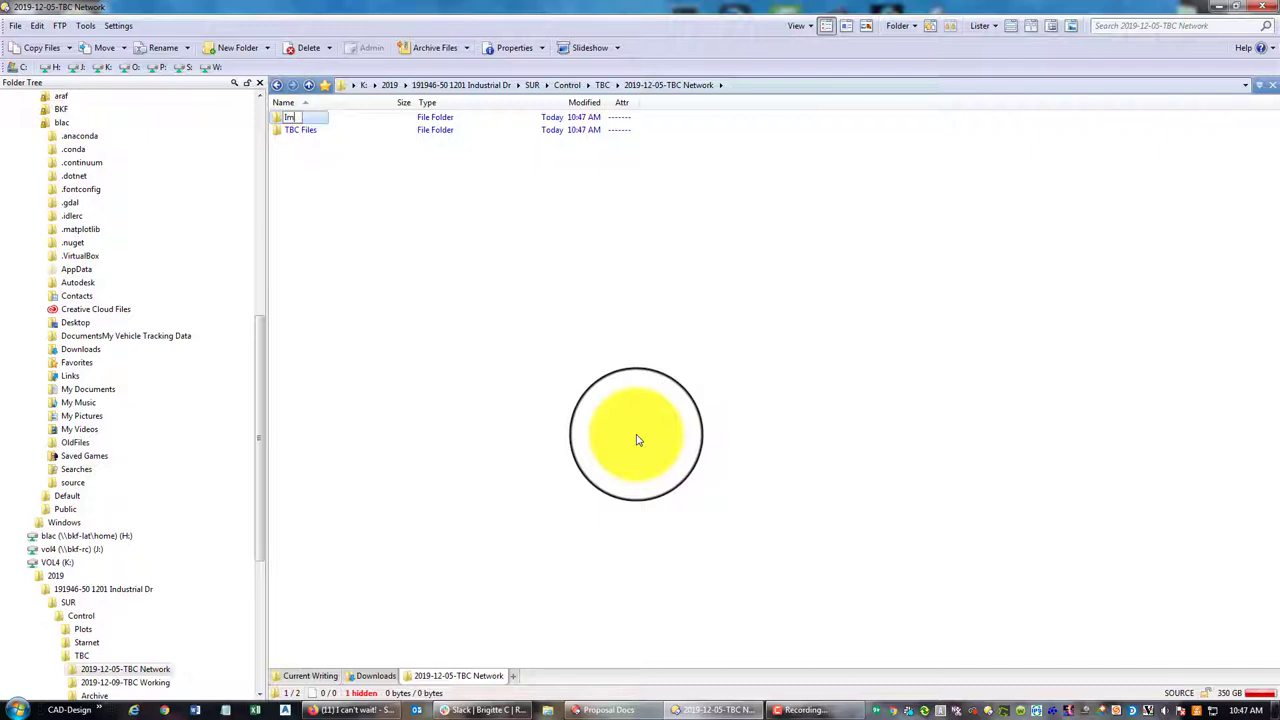
pyautogui.rightClick(452, 271)
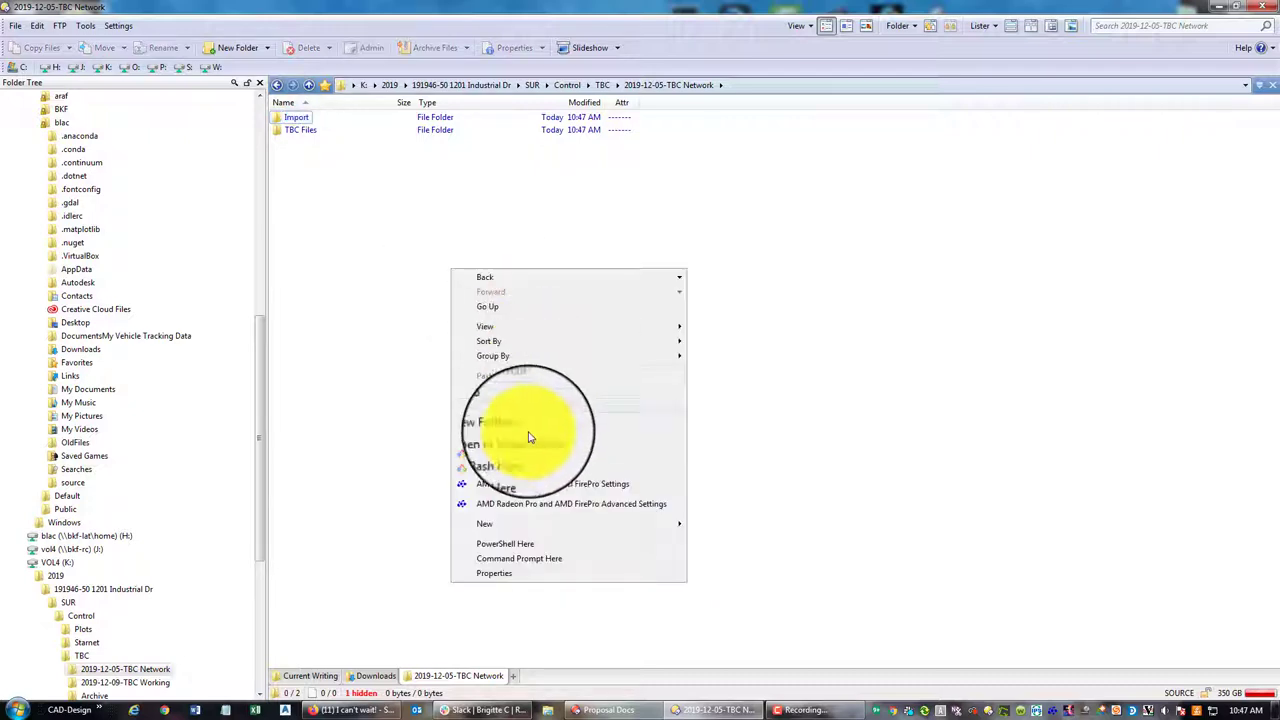
pyautogui.click(540, 434)
pyautogui.write('Export')
pyautogui.press('Return')
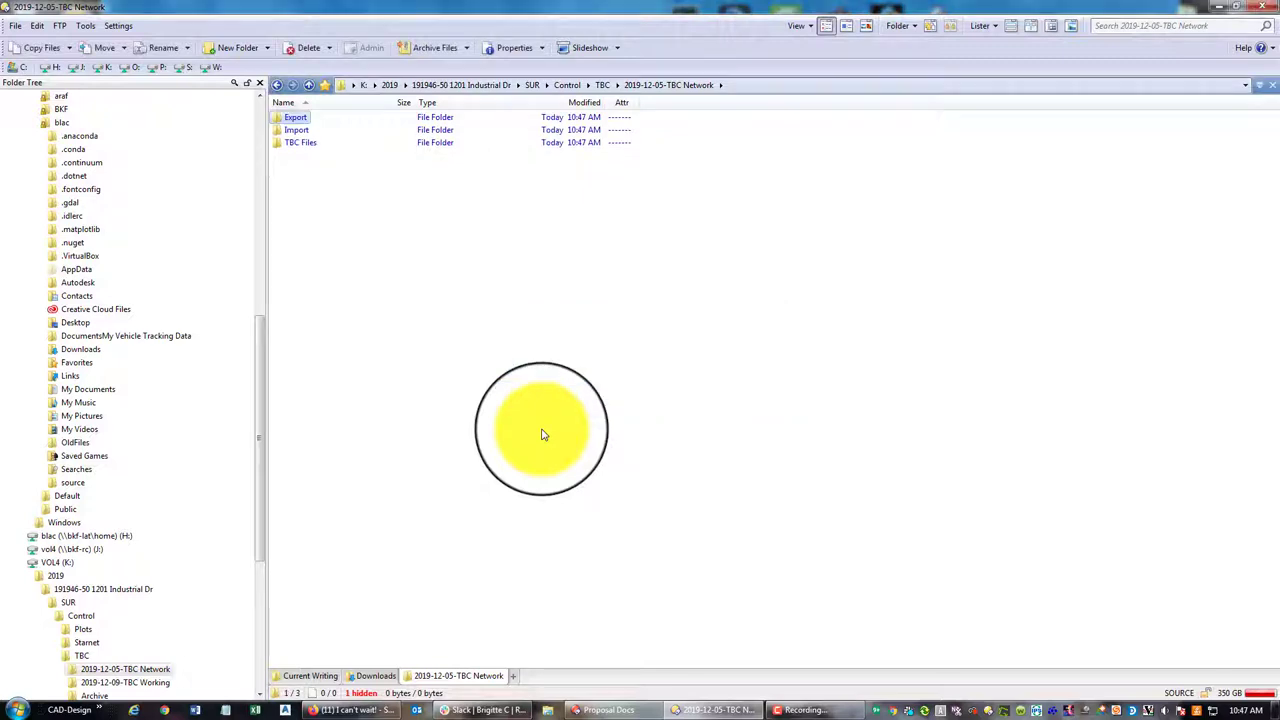
pyautogui.rightClick(344, 190)
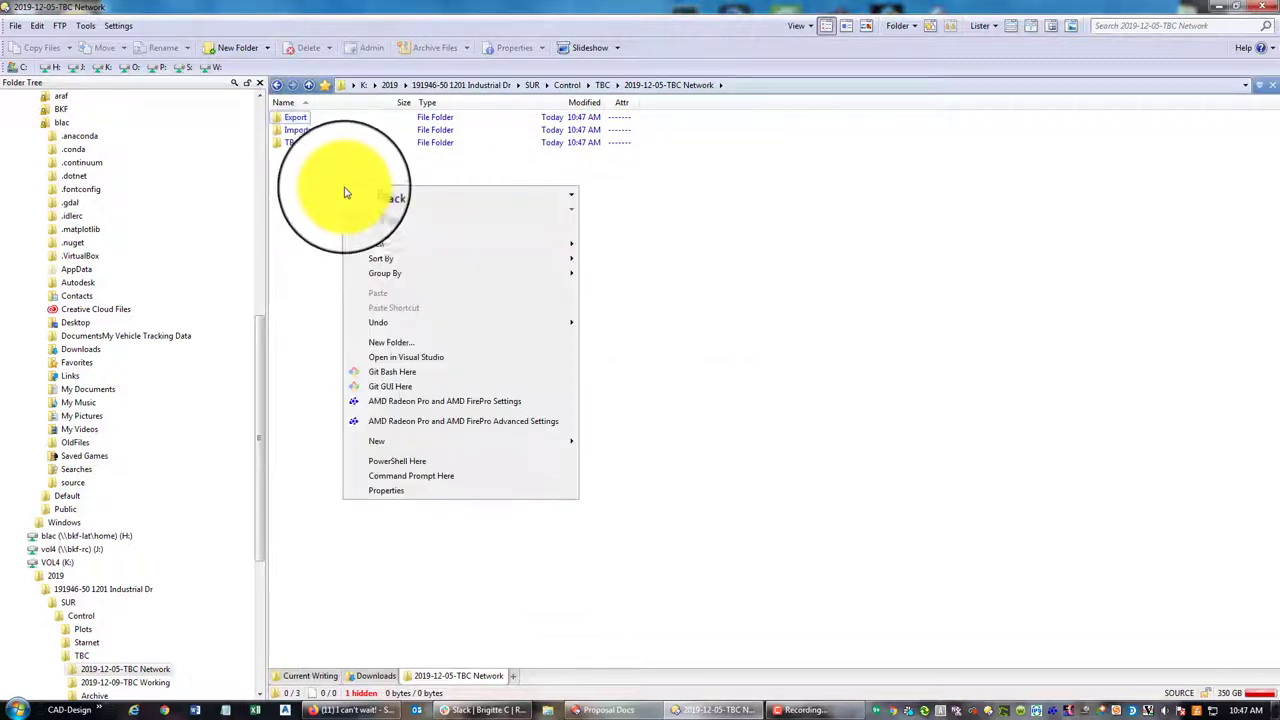
pyautogui.click(445, 343)
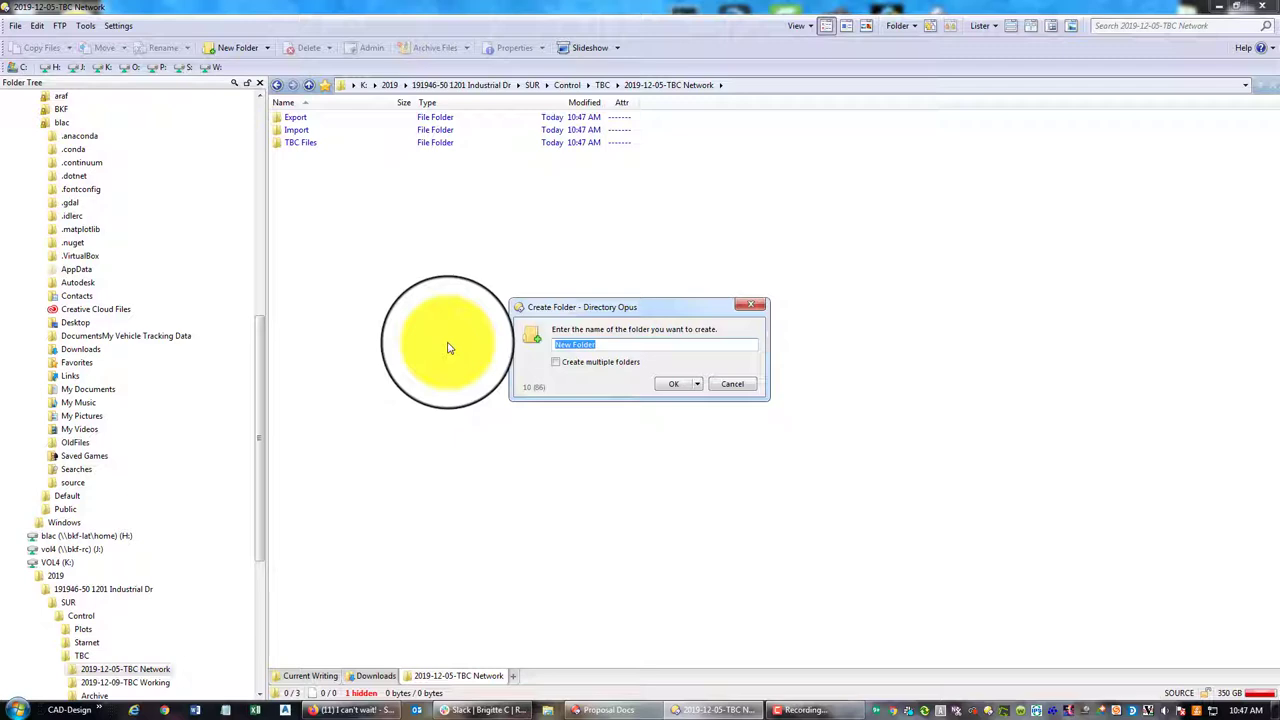
pyautogui.write('Reports')
pyautogui.press('Return')
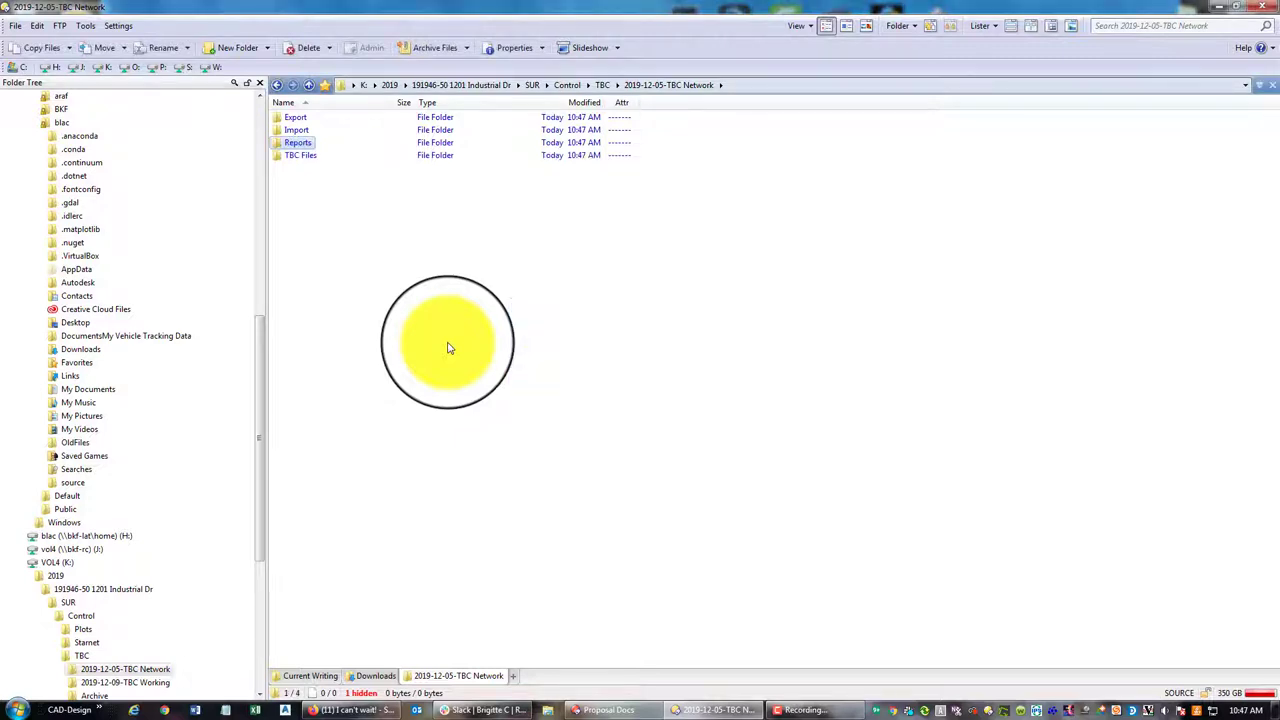
# Review the TBC directory, the subfolders of 2019-12-05-TBC Network and the files stored in its TBC Files folder.
pyautogui.click(603, 84)
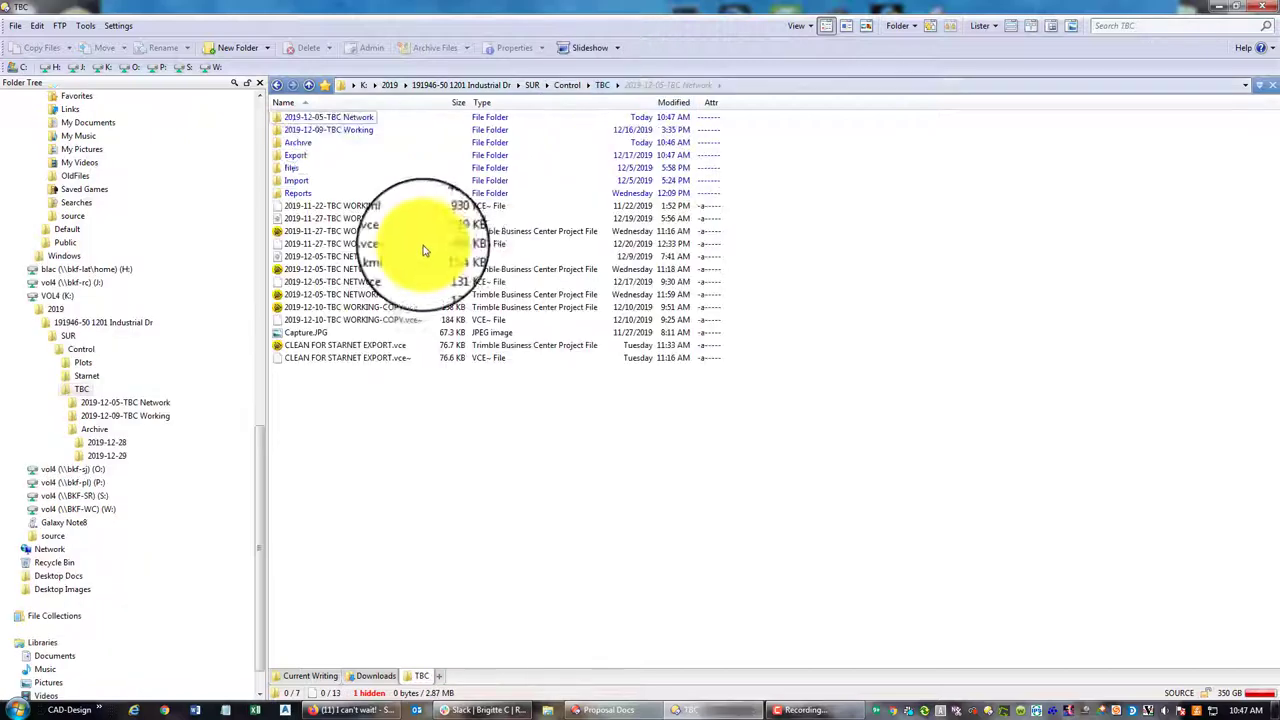
pyautogui.doubleClick(322, 119)
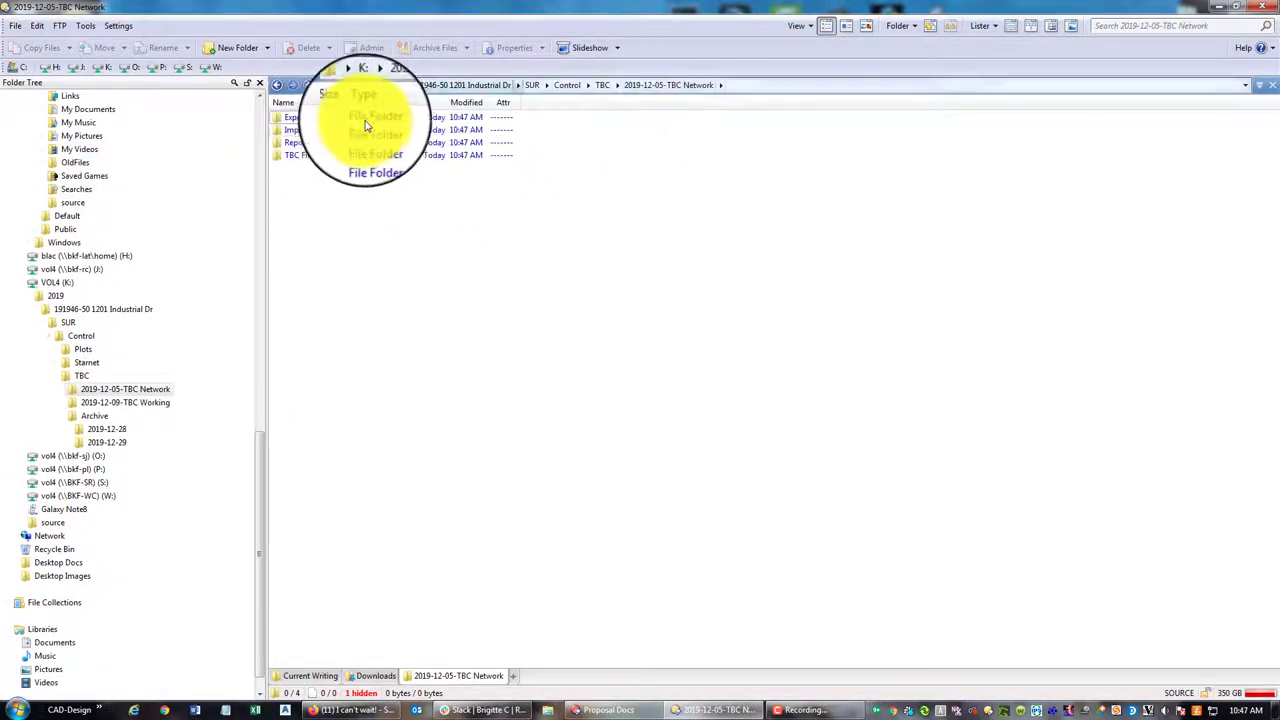
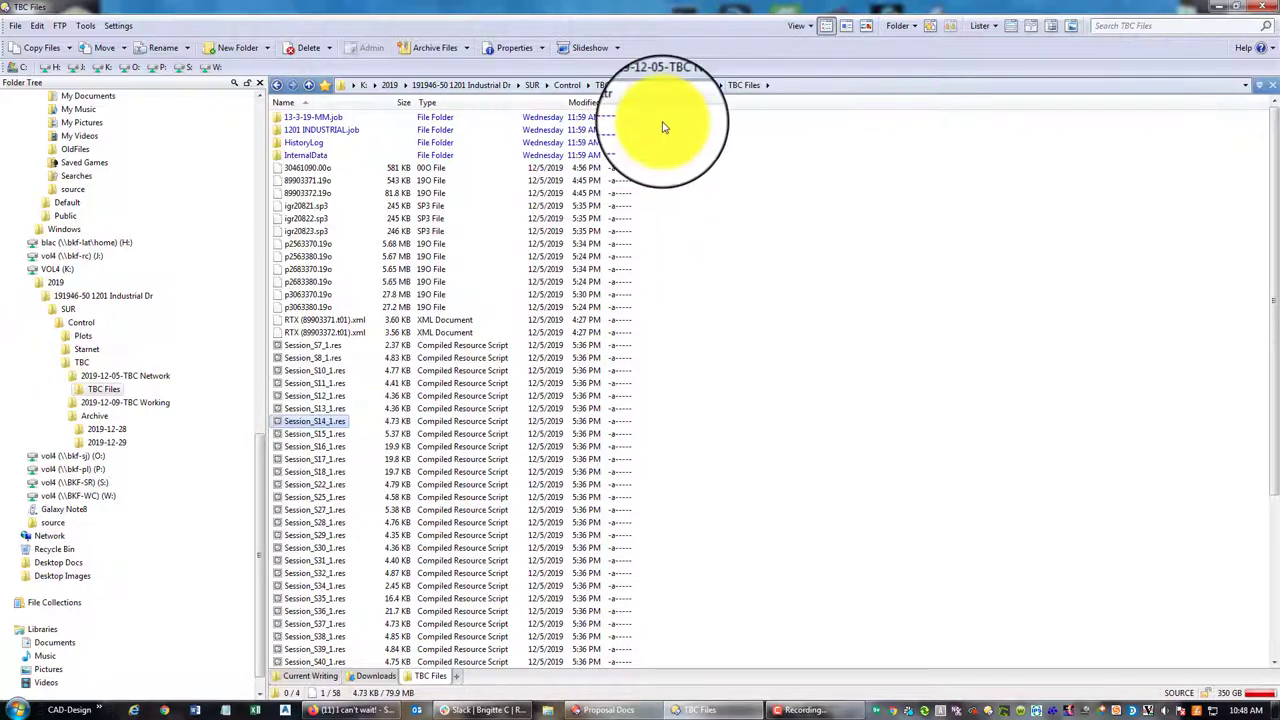
pyautogui.click(668, 84)
pyautogui.doubleClick(307, 157)
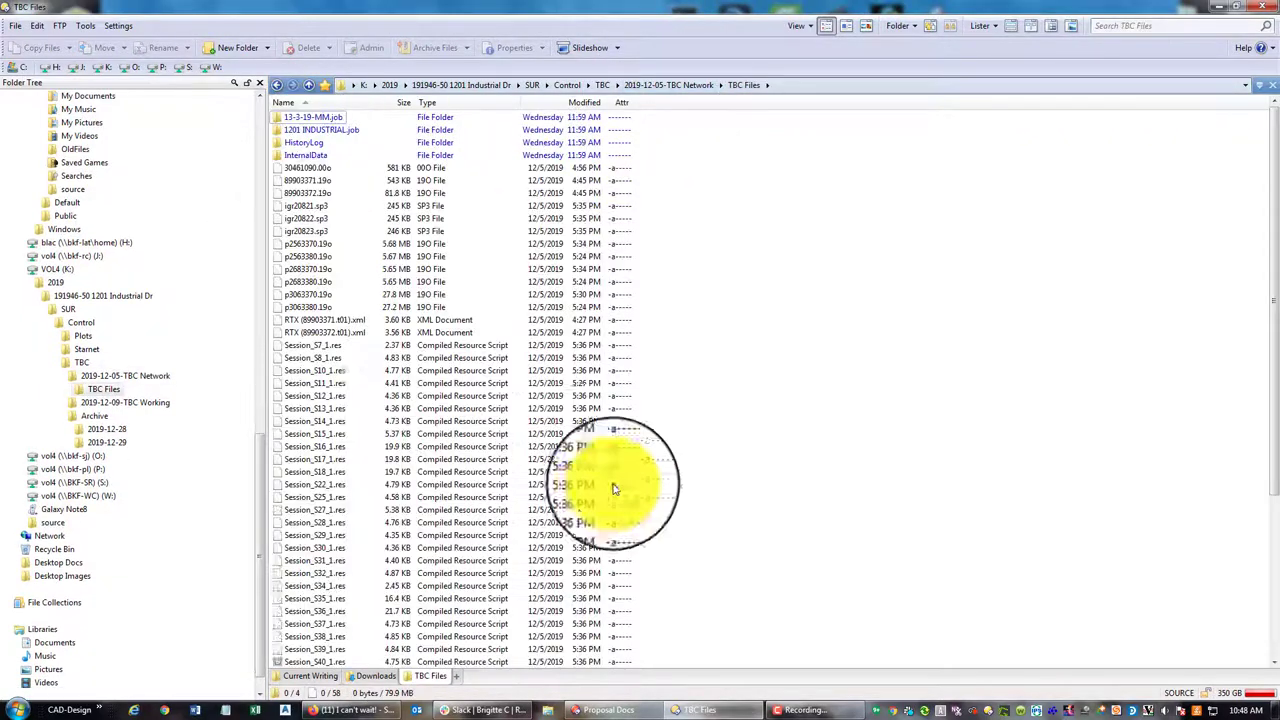
pyautogui.scroll(-6, 614, 491)
pyautogui.scroll(6, 657, 480)
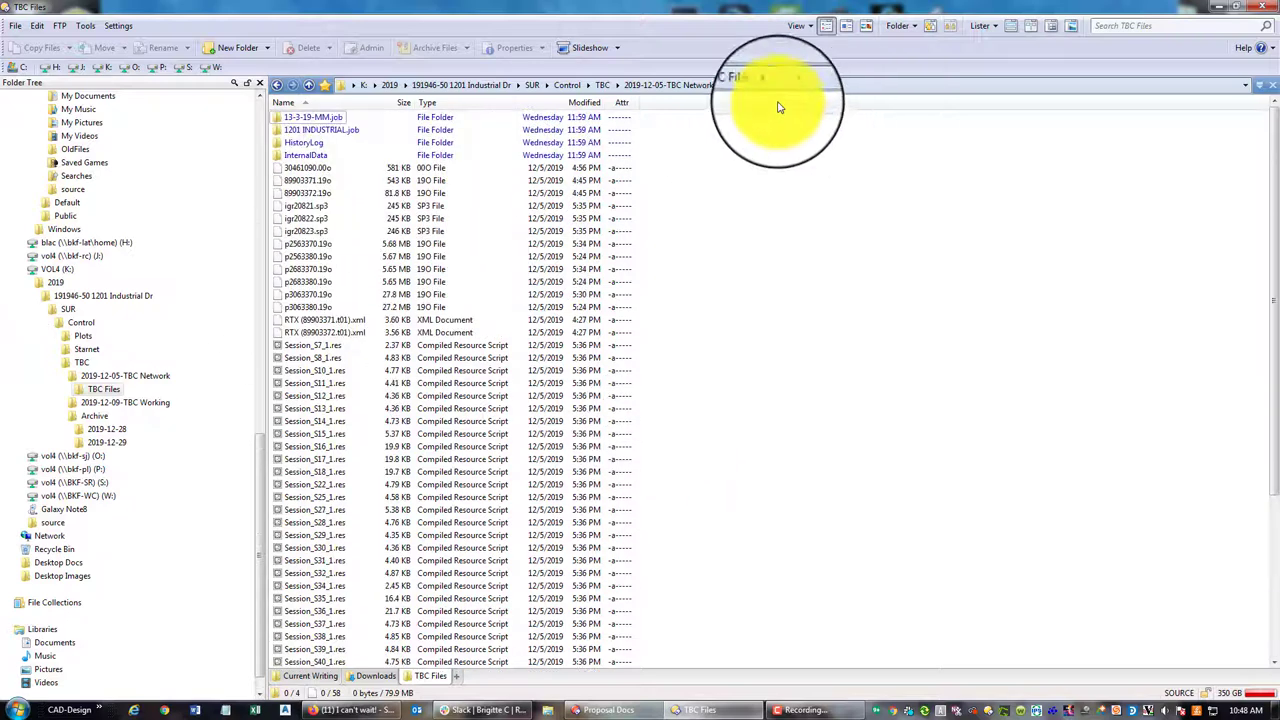
pyautogui.click(668, 84)
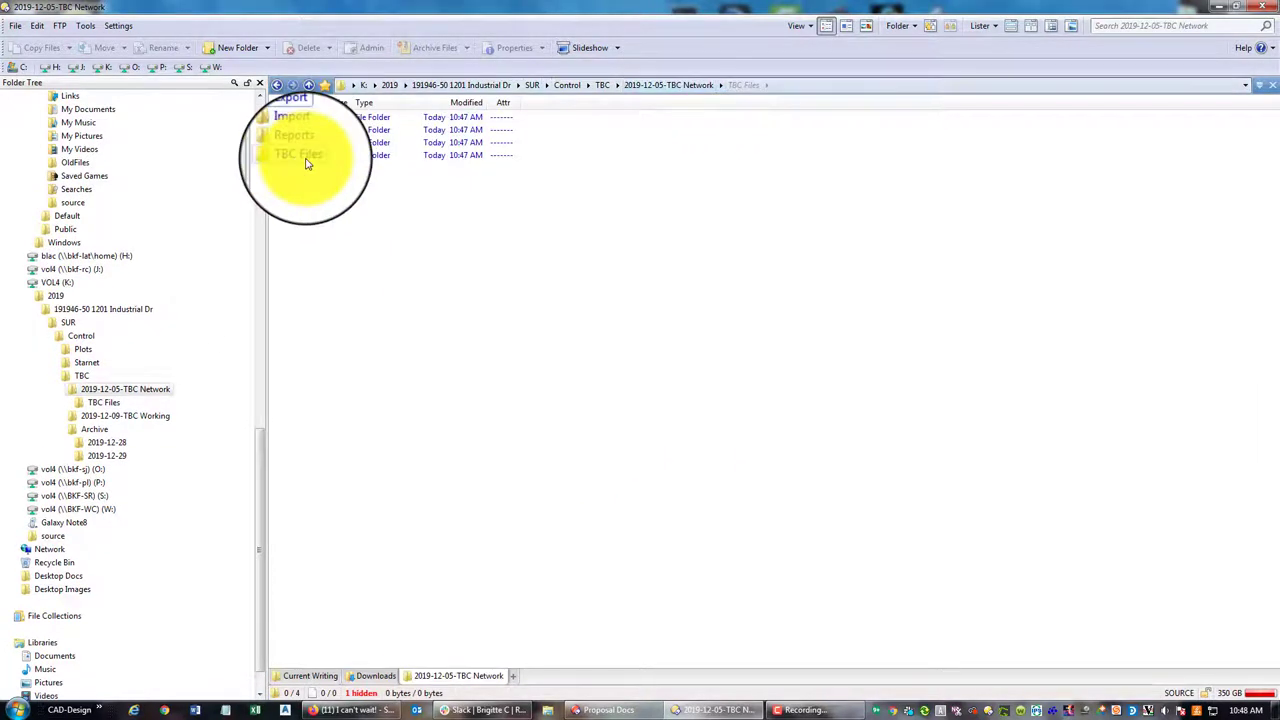
pyautogui.doubleClick(306, 157)
pyautogui.press('BackSpace')
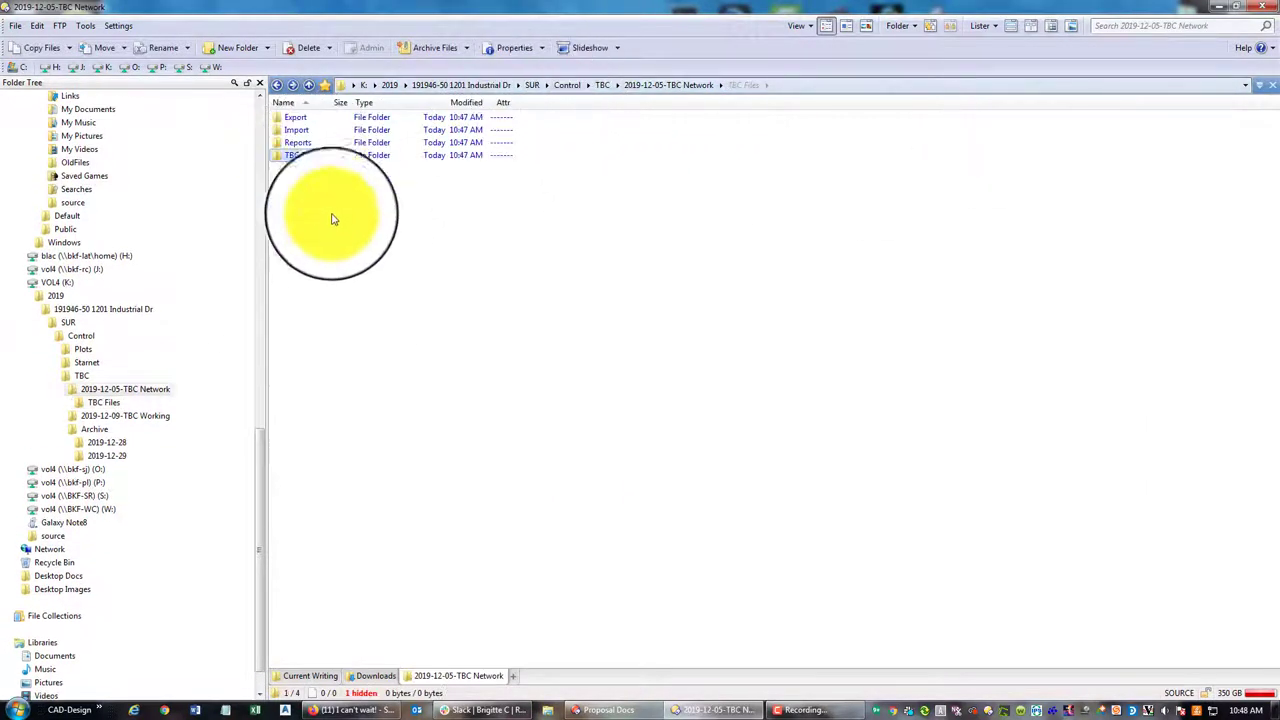
pyautogui.click(603, 85)
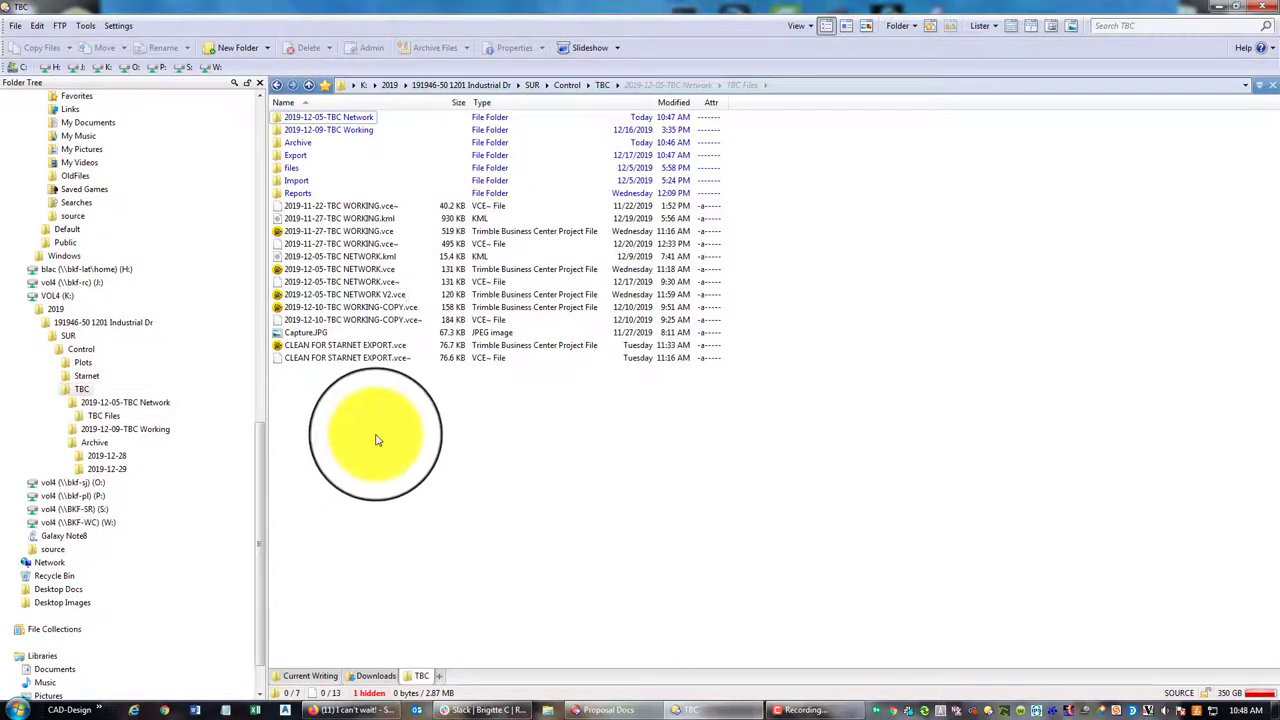
pyautogui.click(366, 295)
pyautogui.rightClick(366, 295)
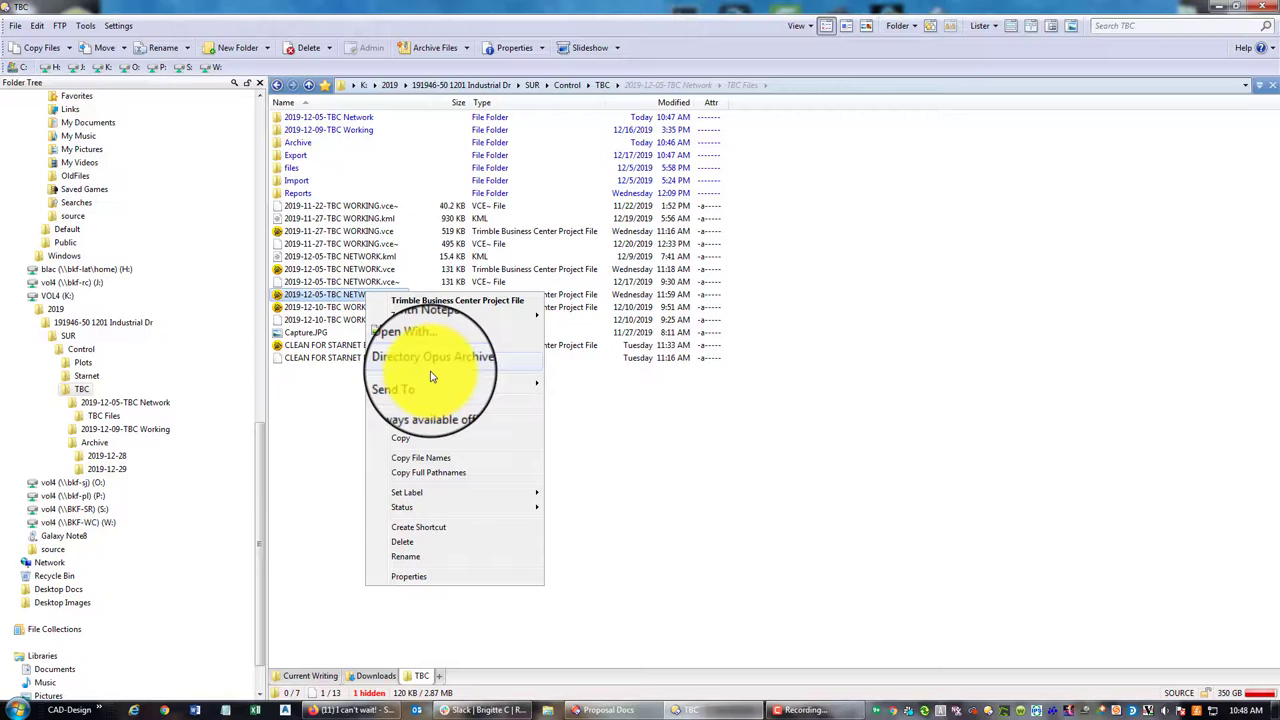
pyautogui.click(428, 560)
pyautogui.click(381, 295)
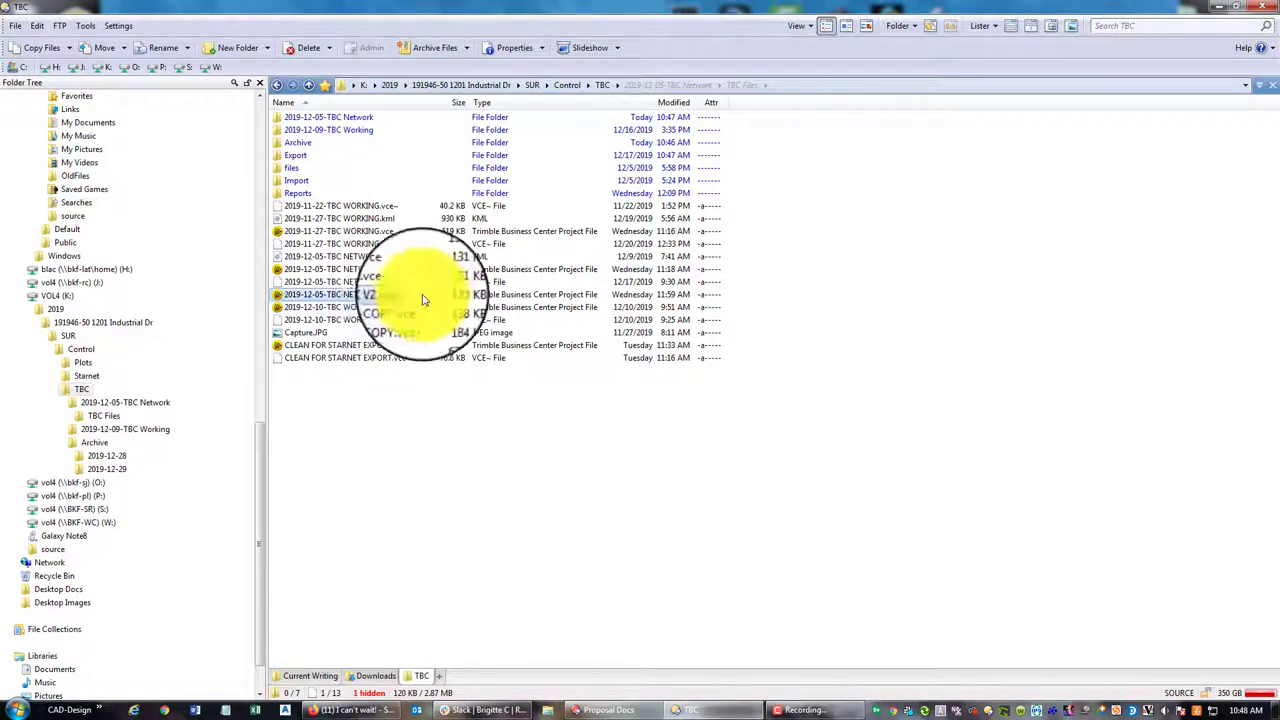
# Move the 2019-11-22 and 2019-11-27 TBC WORKING files and the 2019-12-05-TBC NETWORK .kml, .vce and .vce~ files into Archive.
pyautogui.click(362, 270)
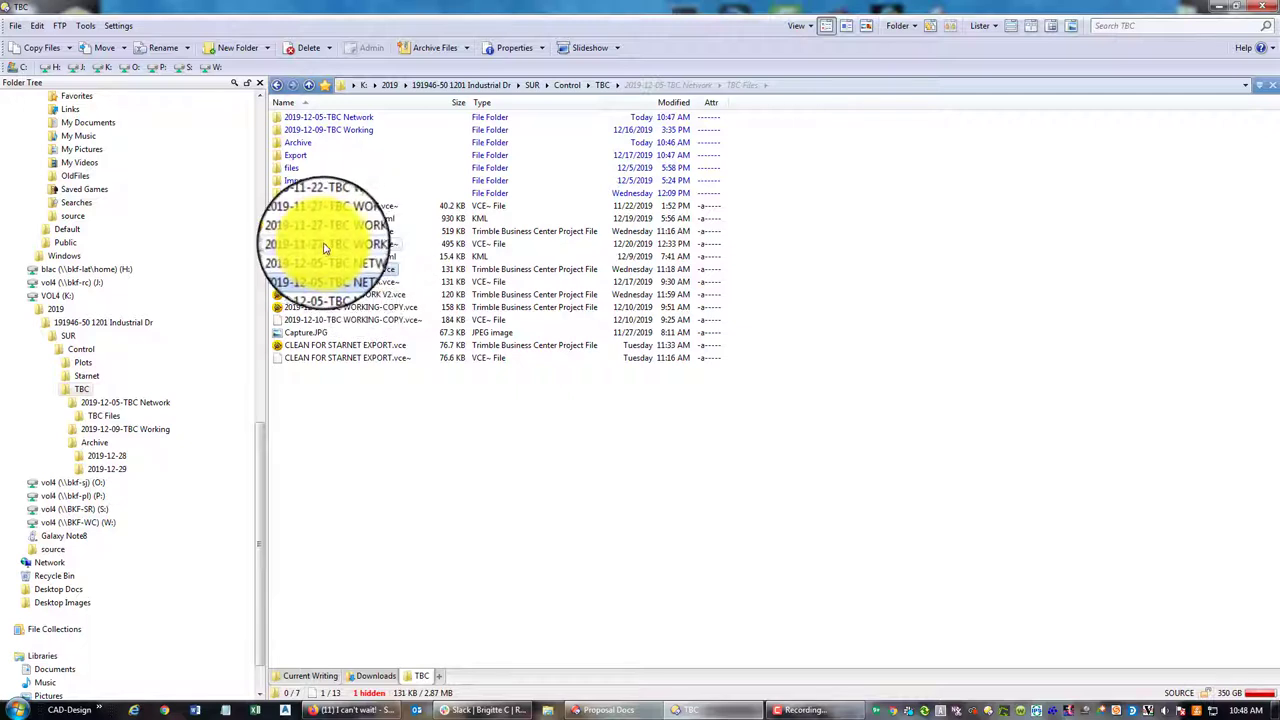
pyautogui.keyDown('ctrl'); pyautogui.click(365, 231); pyautogui.keyUp('ctrl')
pyautogui.keyDown('ctrl'); pyautogui.click(365, 244); pyautogui.keyUp('ctrl')
pyautogui.keyDown('ctrl'); pyautogui.click(365, 257); pyautogui.keyUp('ctrl')
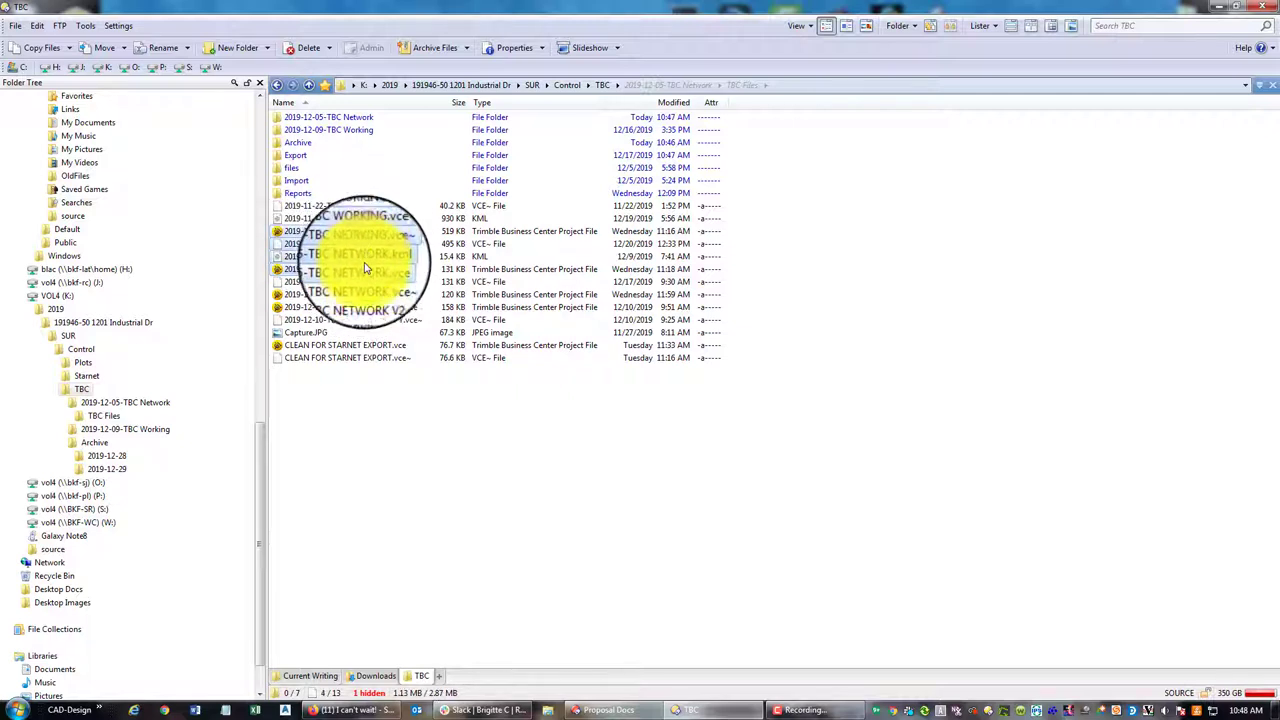
pyautogui.keyDown('ctrl'); pyautogui.click(360, 282); pyautogui.keyUp('ctrl')
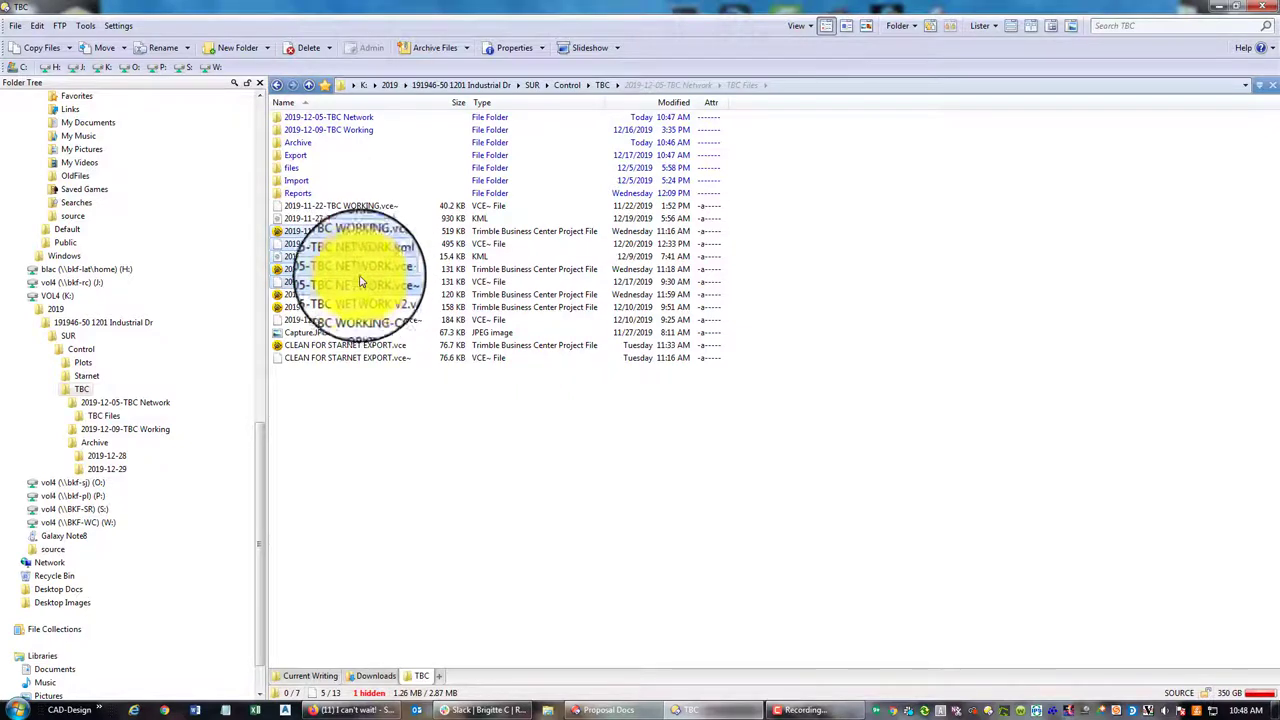
pyautogui.keyDown('ctrl'); pyautogui.click(366, 207); pyautogui.keyUp('ctrl')
pyautogui.moveTo(350, 210); pyautogui.dragTo(310, 143)
# Within Archive, move the loose TBC WORKING files into 2019-12-28, replacing duplicates, and the 2019-12-05-TBC NETWORK files into 2019-12-29.
pyautogui.doubleClick(300, 143)
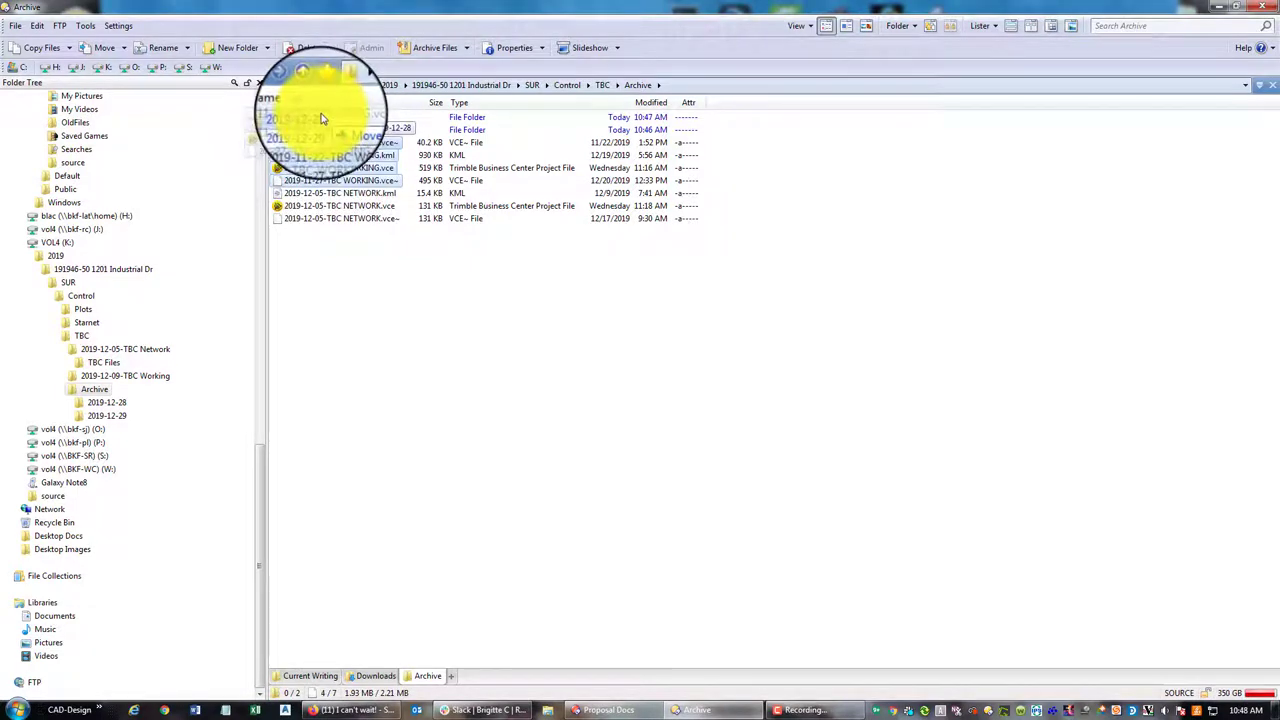
pyautogui.moveTo(321, 119); pyautogui.dragTo(321, 119)
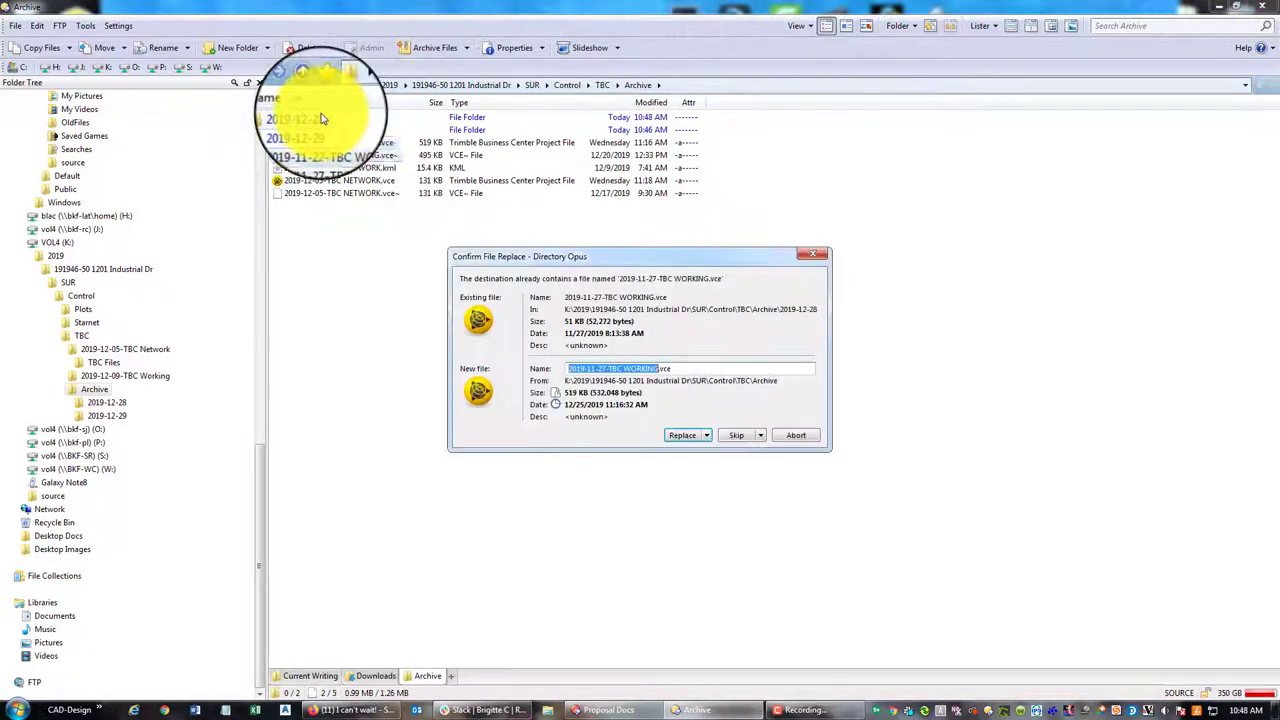
pyautogui.click(688, 437)
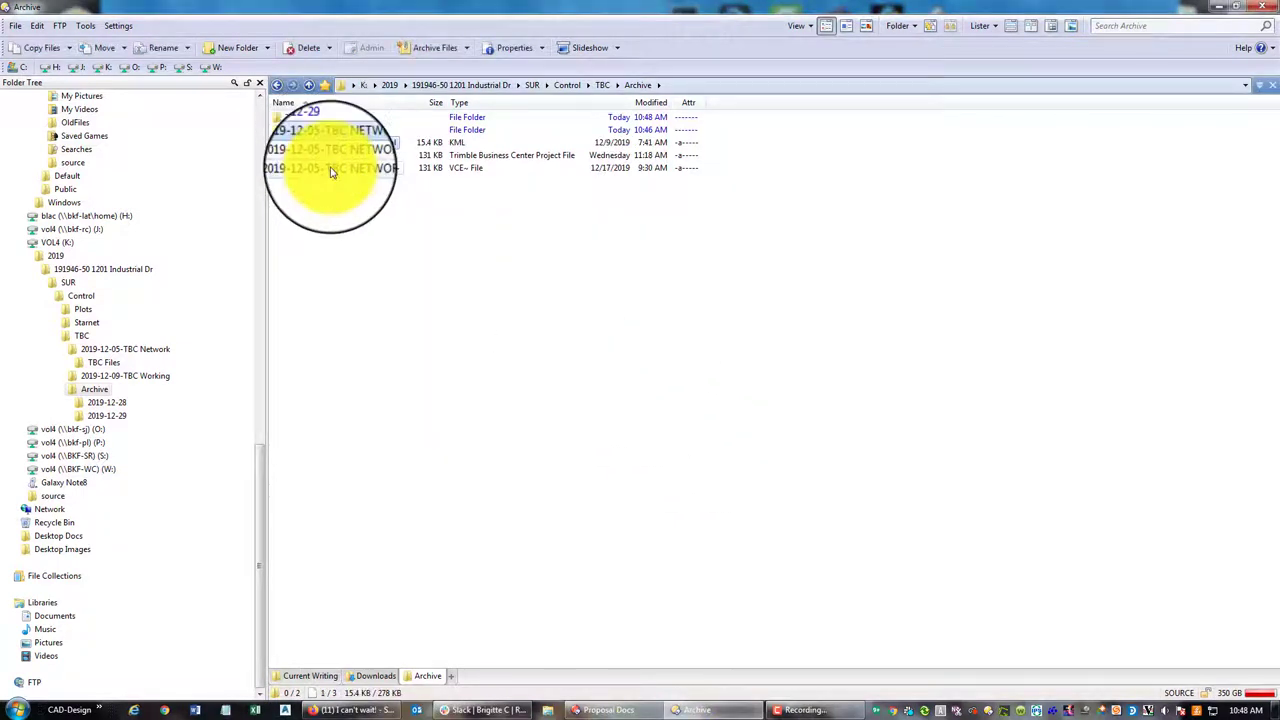
pyautogui.moveTo(321, 131); pyautogui.dragTo(321, 131)
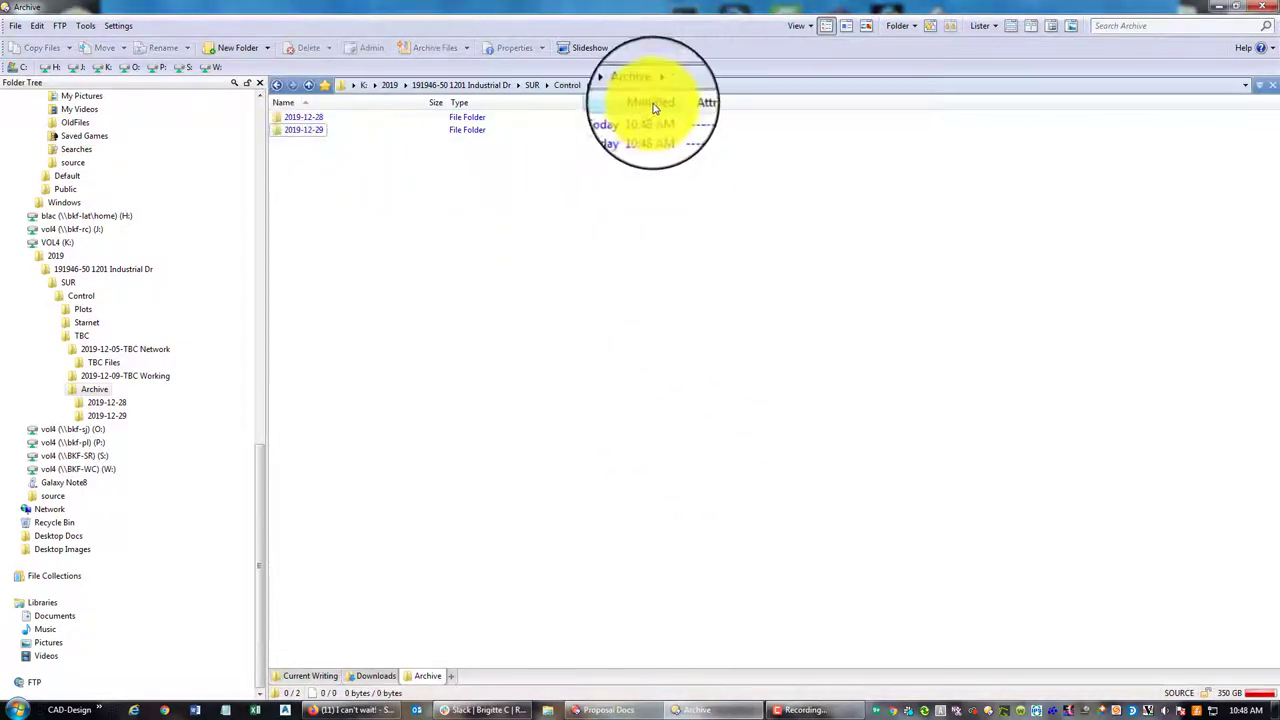
# Drop the V2 suffix from the 2019-12-05-TBC NETWORK V2.vce file name and move the file into 2019-12-05-TBC Network's TBC Files folder.
pyautogui.click(602, 85)
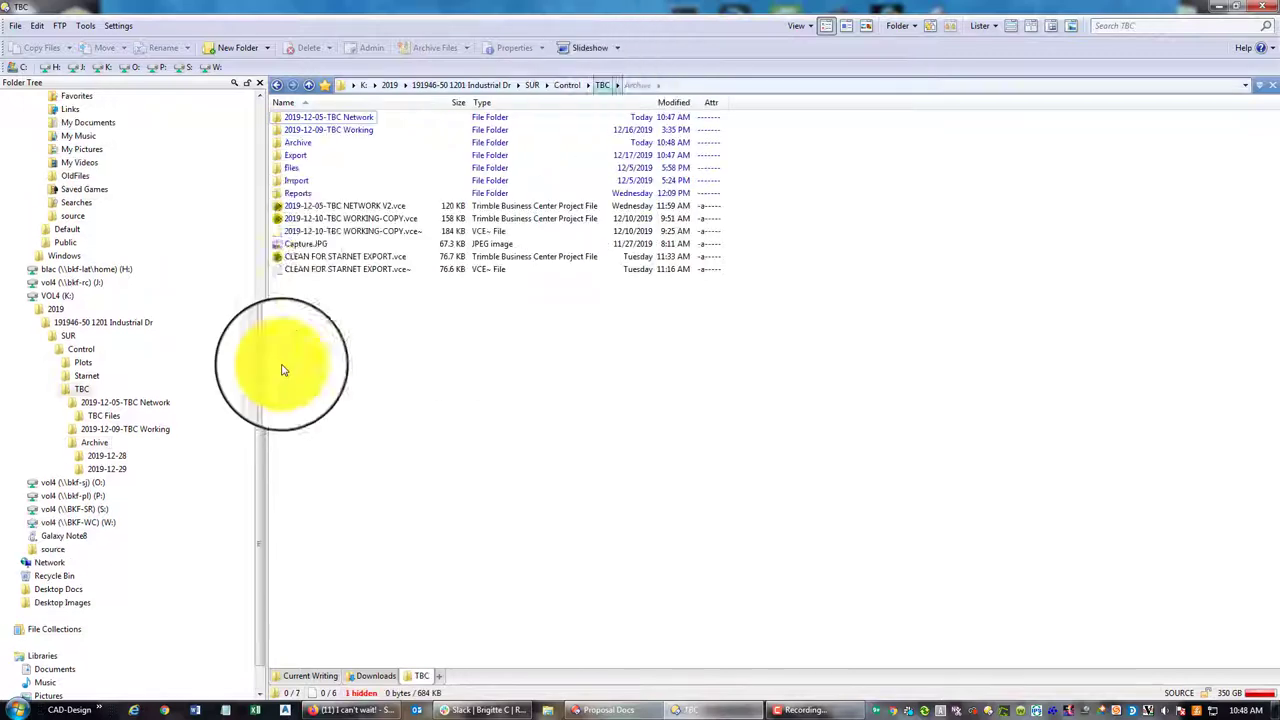
pyautogui.rightClick(362, 210)
pyautogui.click(414, 492)
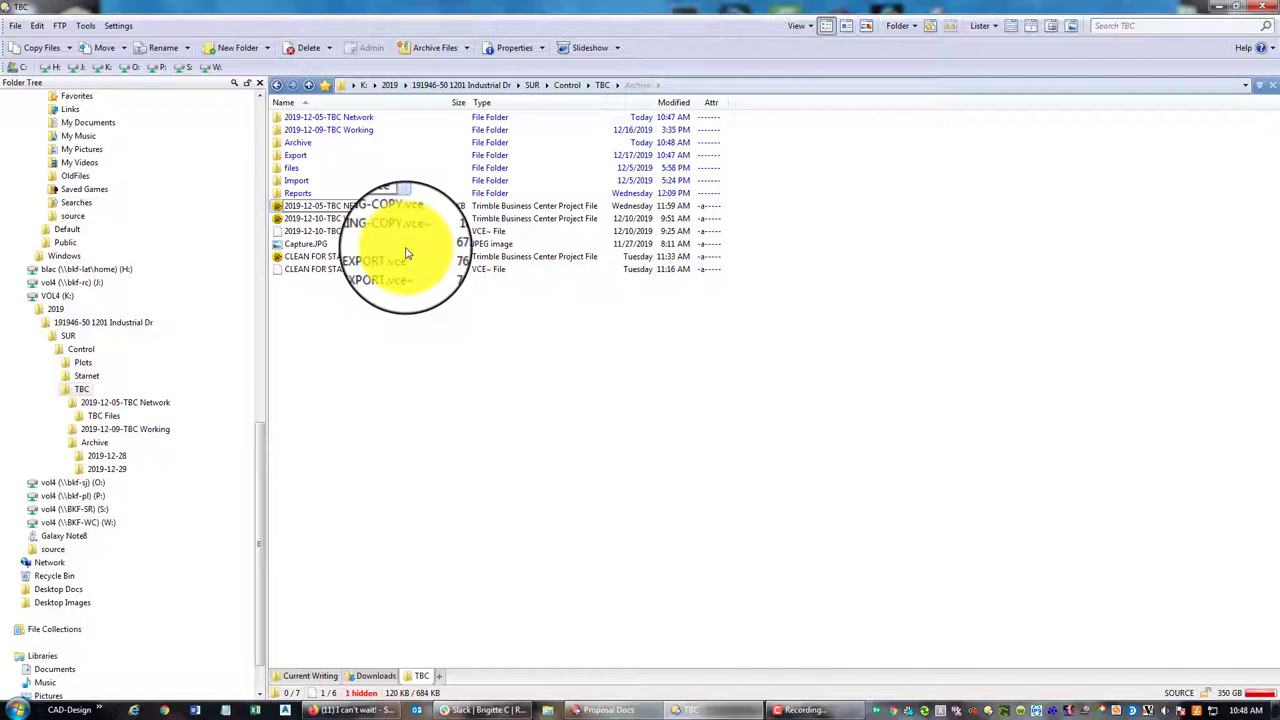
pyautogui.click(588, 92)
pyautogui.click(600, 85)
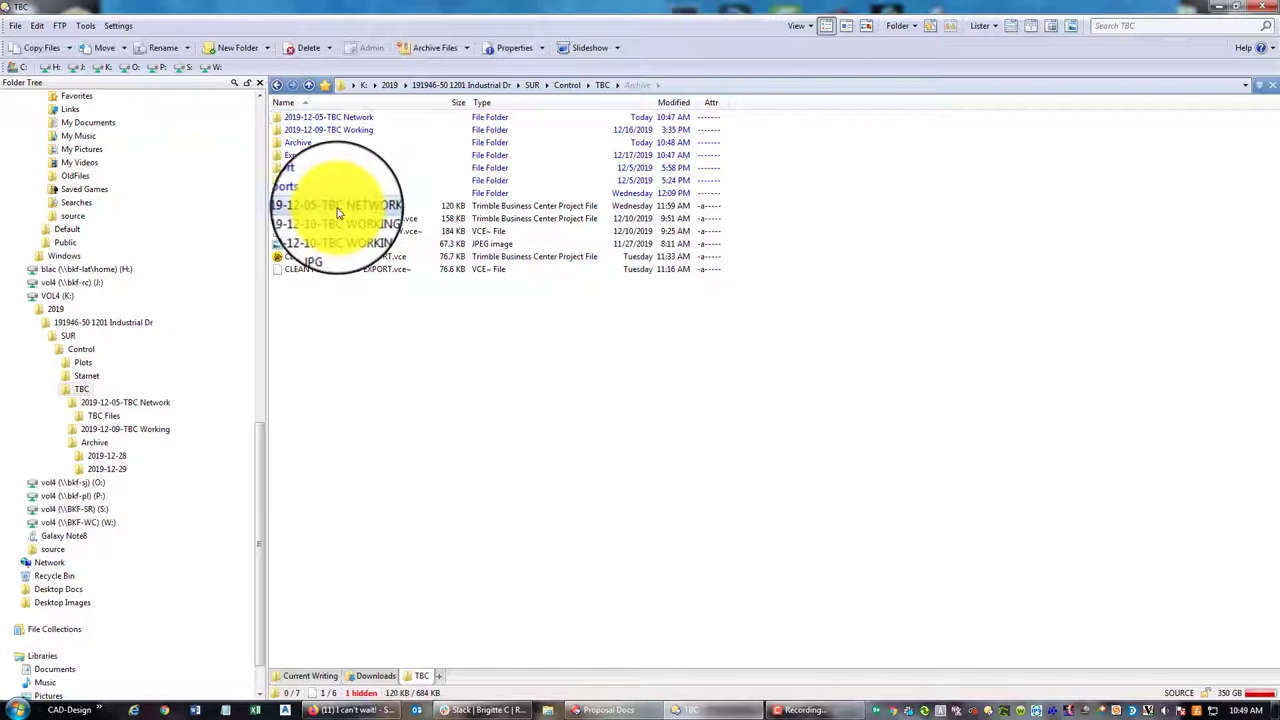
pyautogui.doubleClick(355, 117)
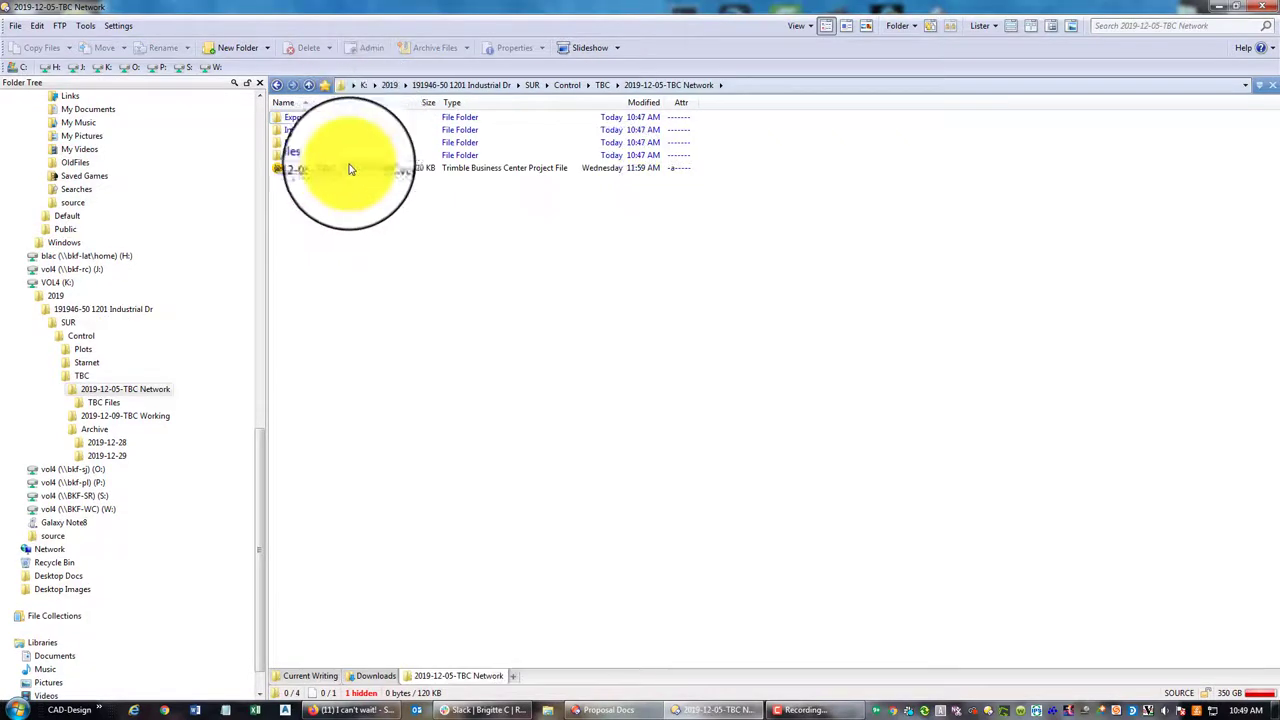
pyautogui.moveTo(350, 169); pyautogui.dragTo(296, 156)
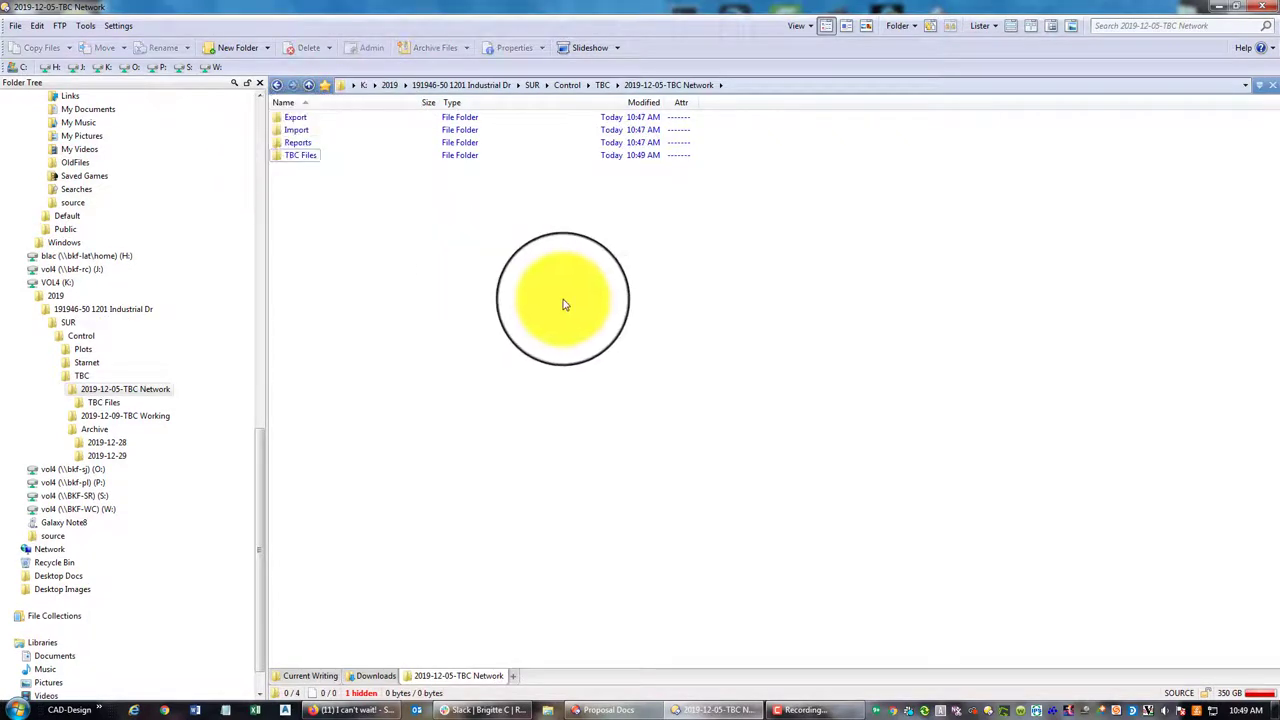
# Move 2019-12-10-TBC WORKING-COPY.vce and its .vce~ file from TBC into Archive's 2019-12-29 folder, then return to the TBC directory.
pyautogui.click(602, 85)
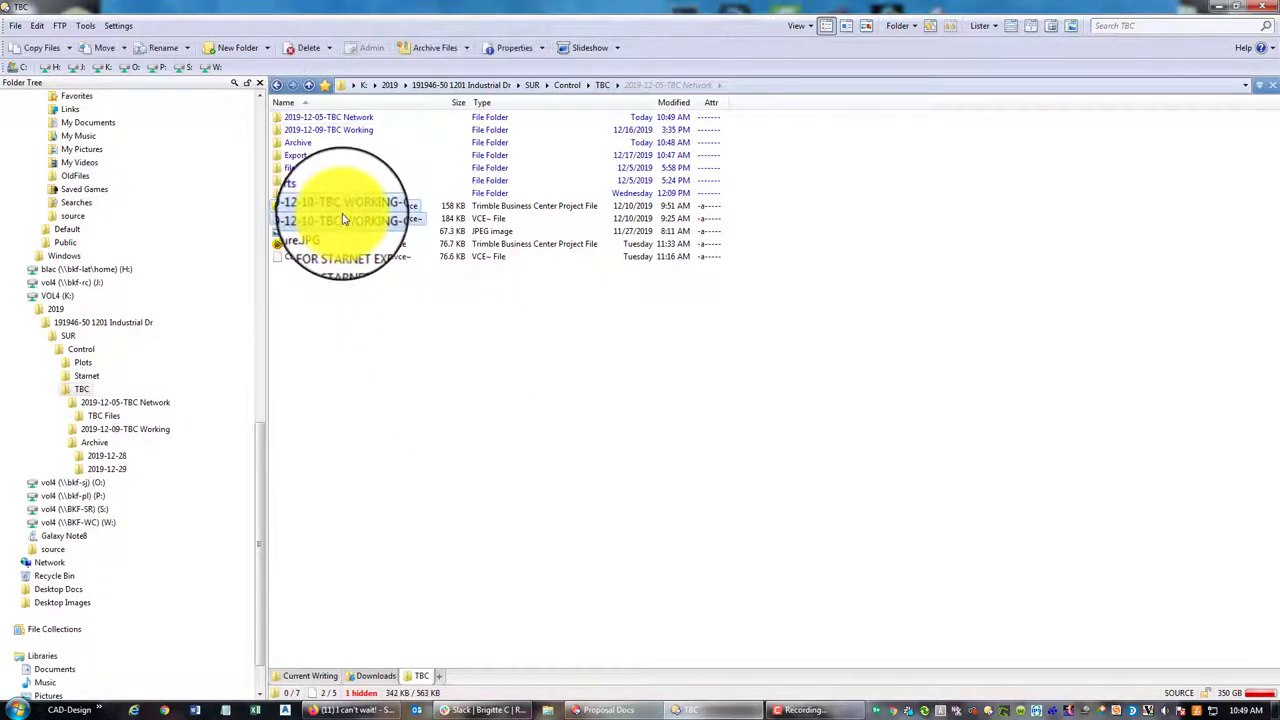
pyautogui.rightClick(343, 211)
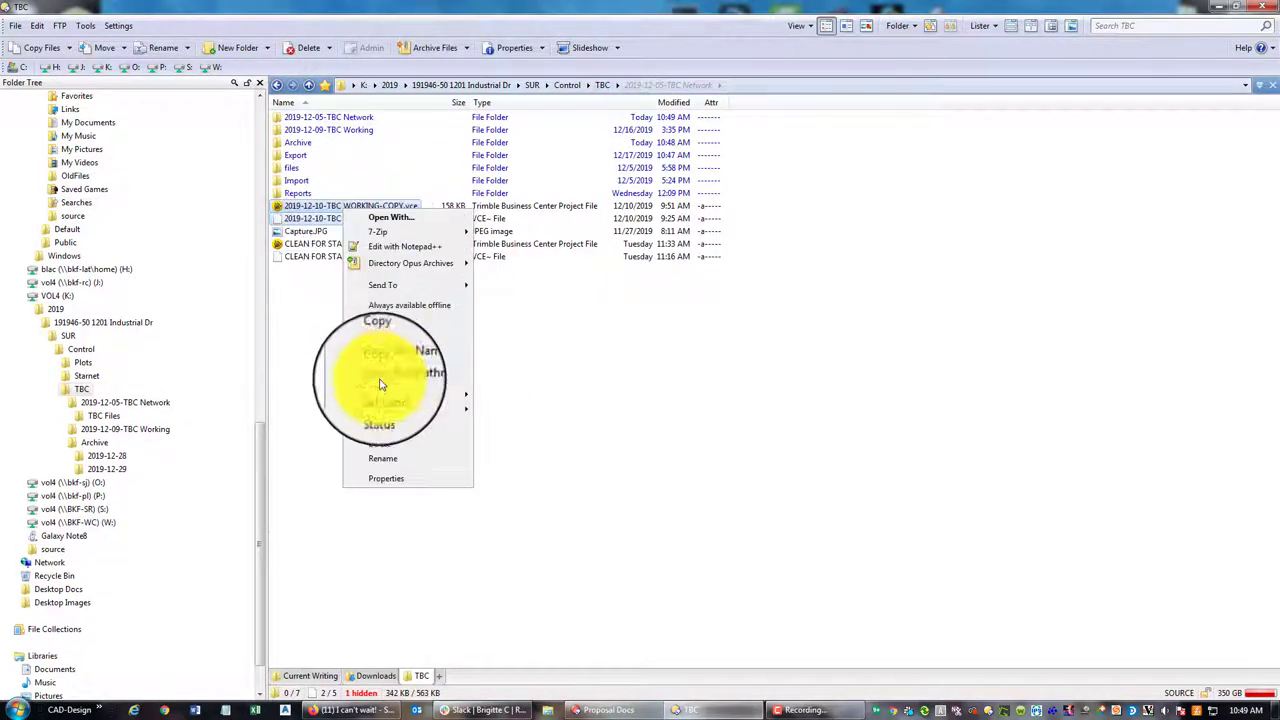
pyautogui.click(376, 326)
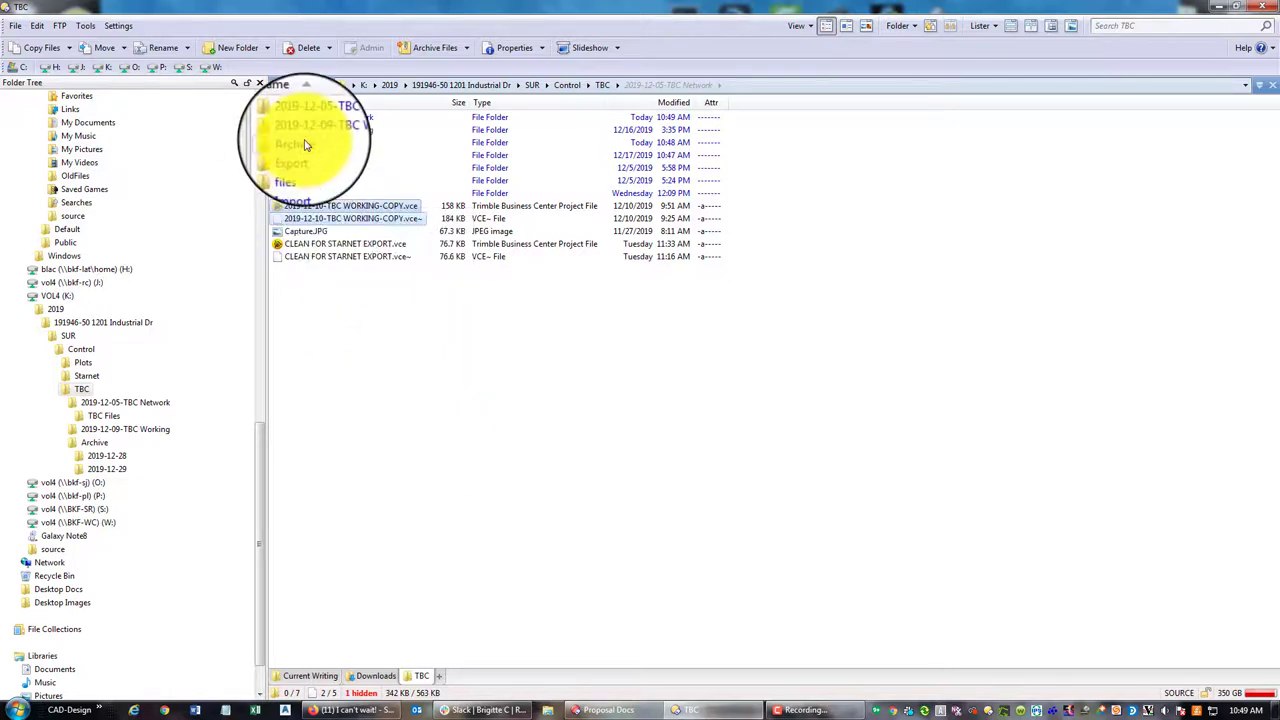
pyautogui.doubleClick(300, 142)
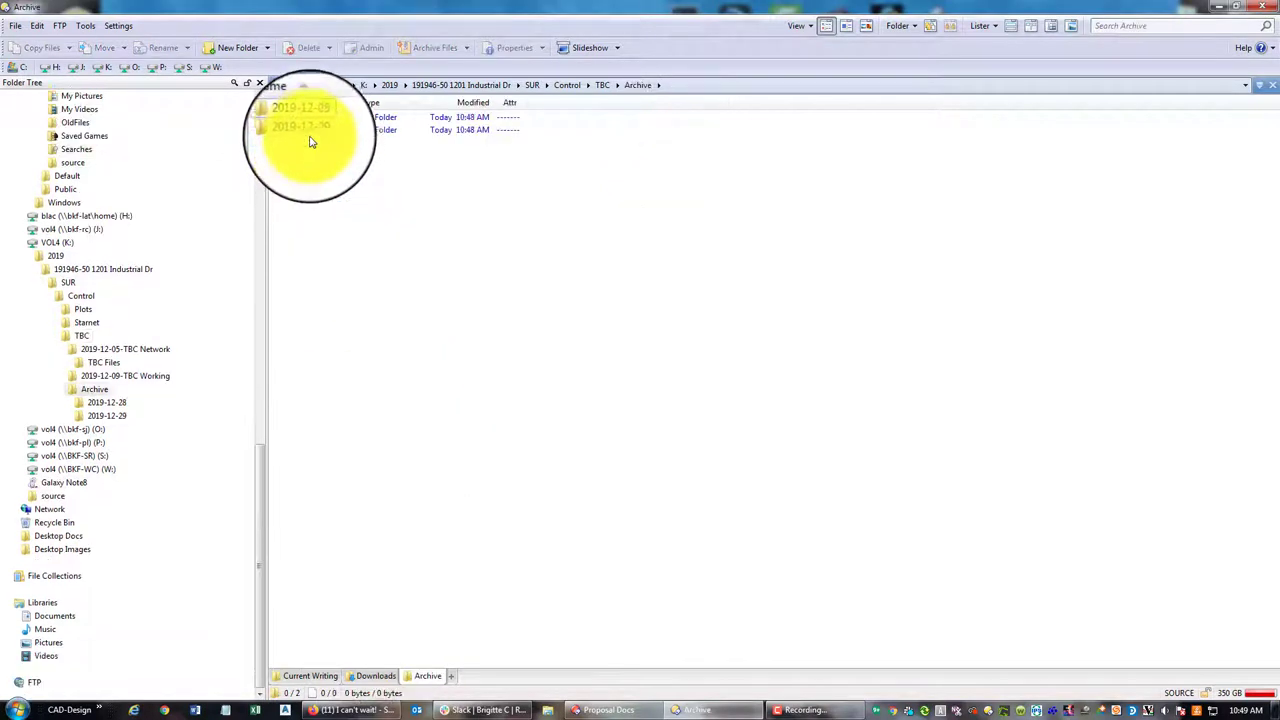
pyautogui.doubleClick(300, 130)
pyautogui.rightClick(543, 415)
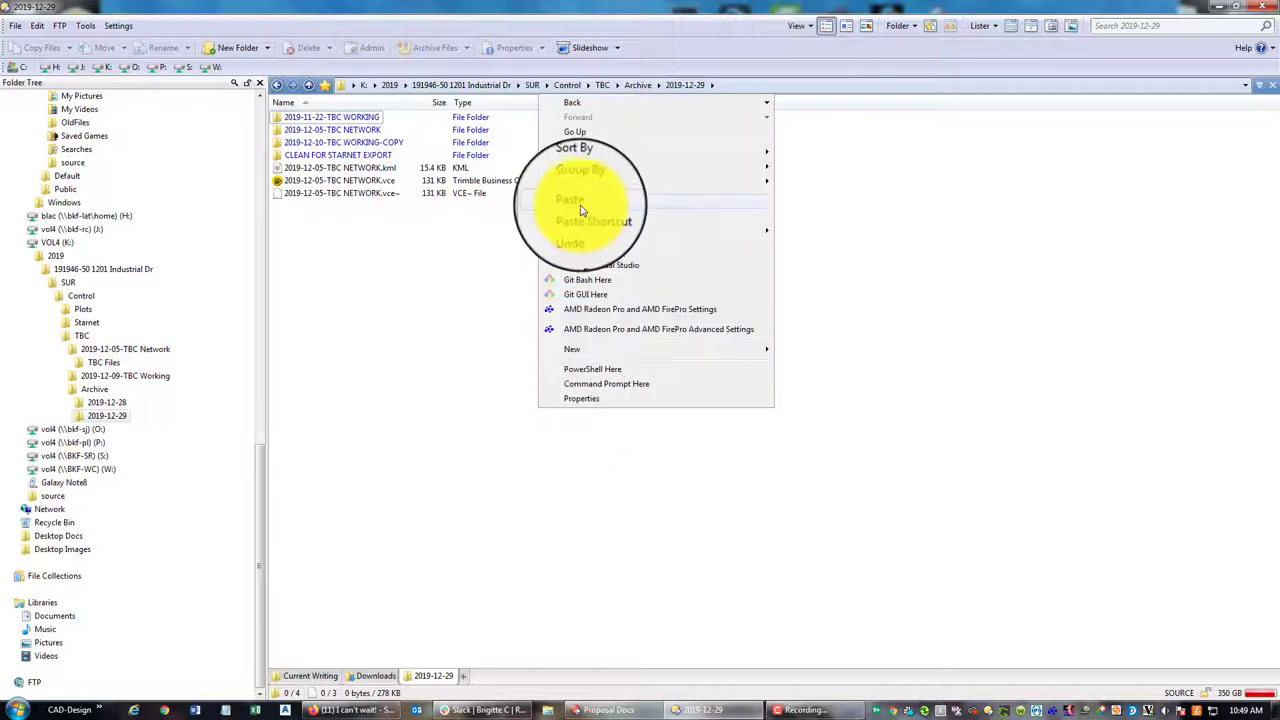
pyautogui.click(572, 196)
pyautogui.click(638, 84)
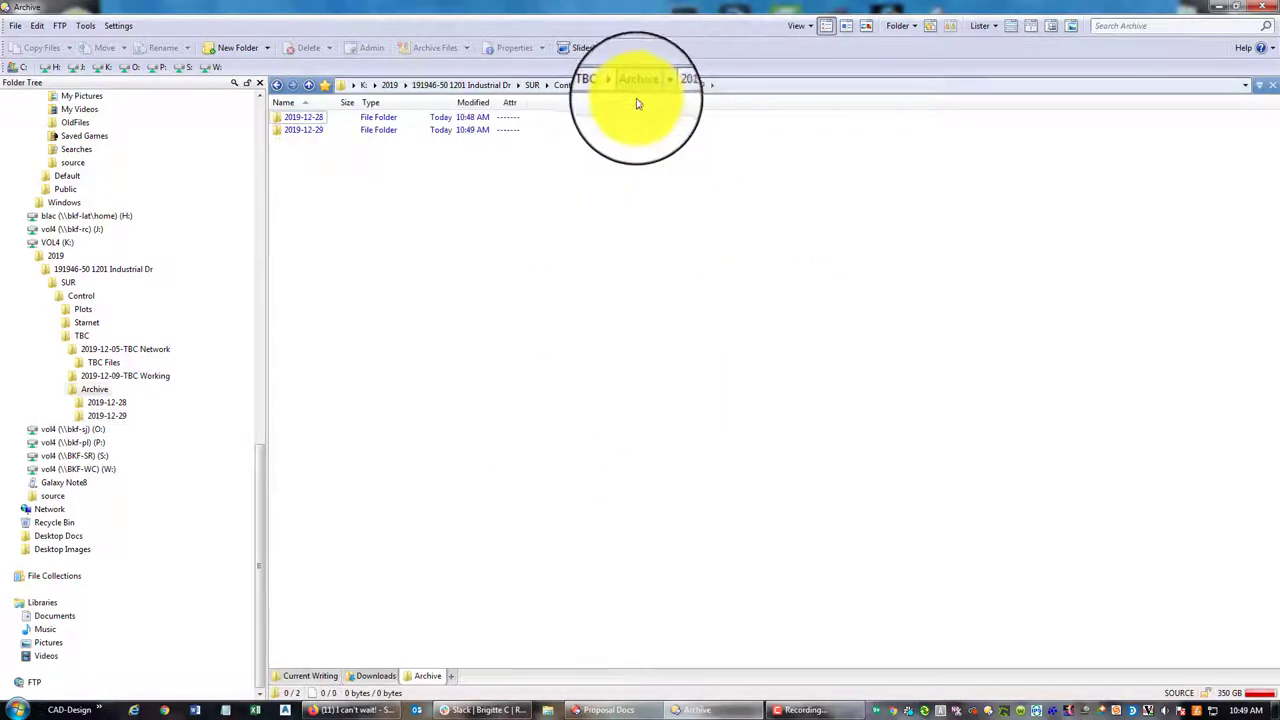
pyautogui.click(602, 85)
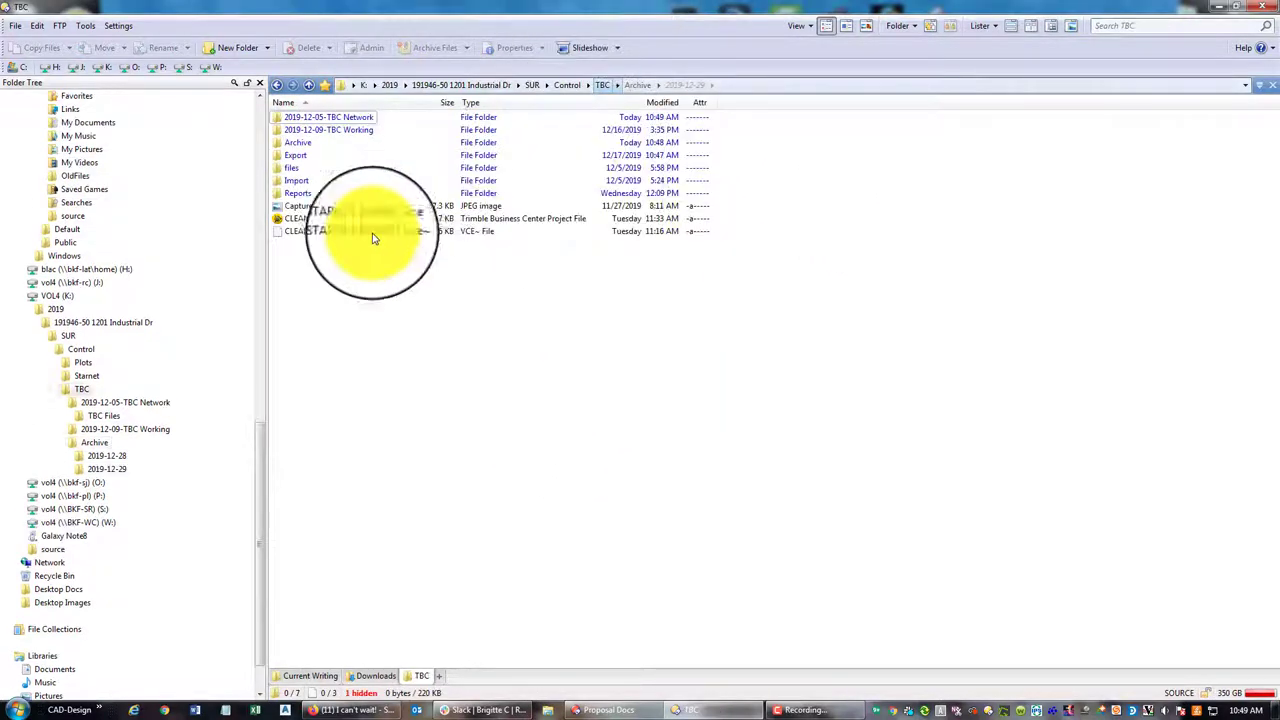
# Create a folder named TBC Files inside the 2019-12-09-TBC Working folder.
pyautogui.doubleClick(362, 131)
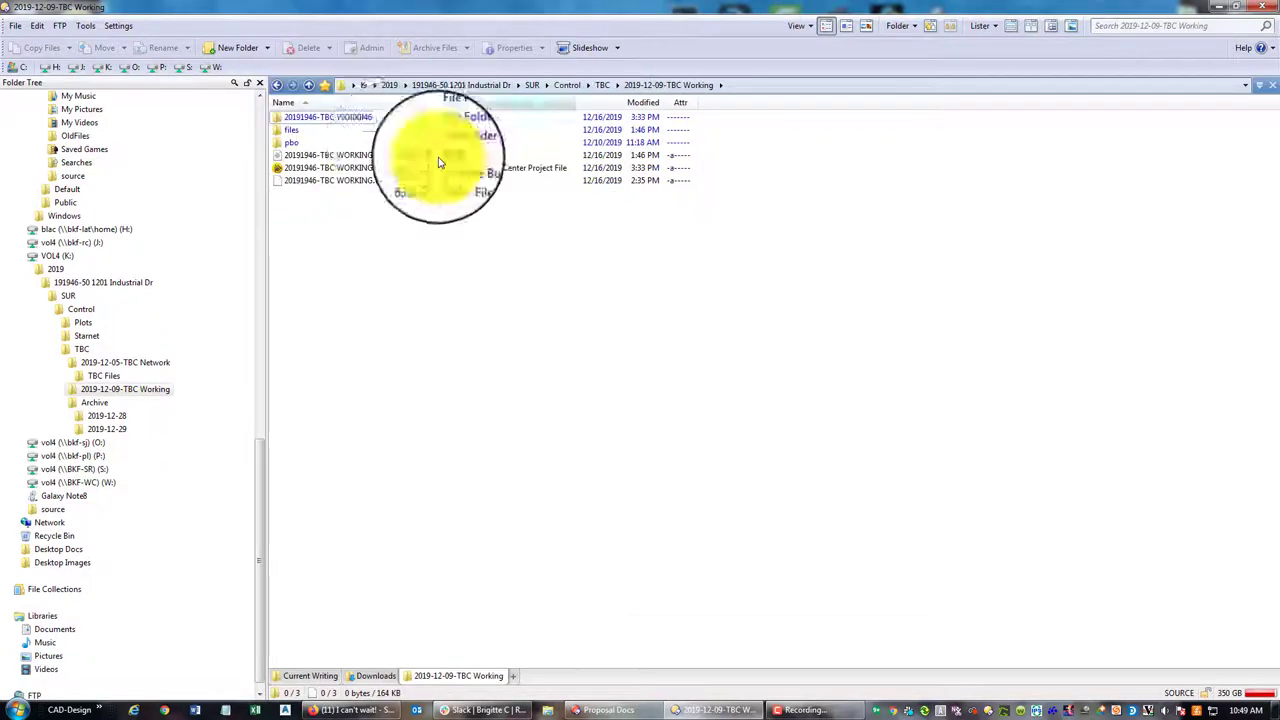
pyautogui.rightClick(352, 331)
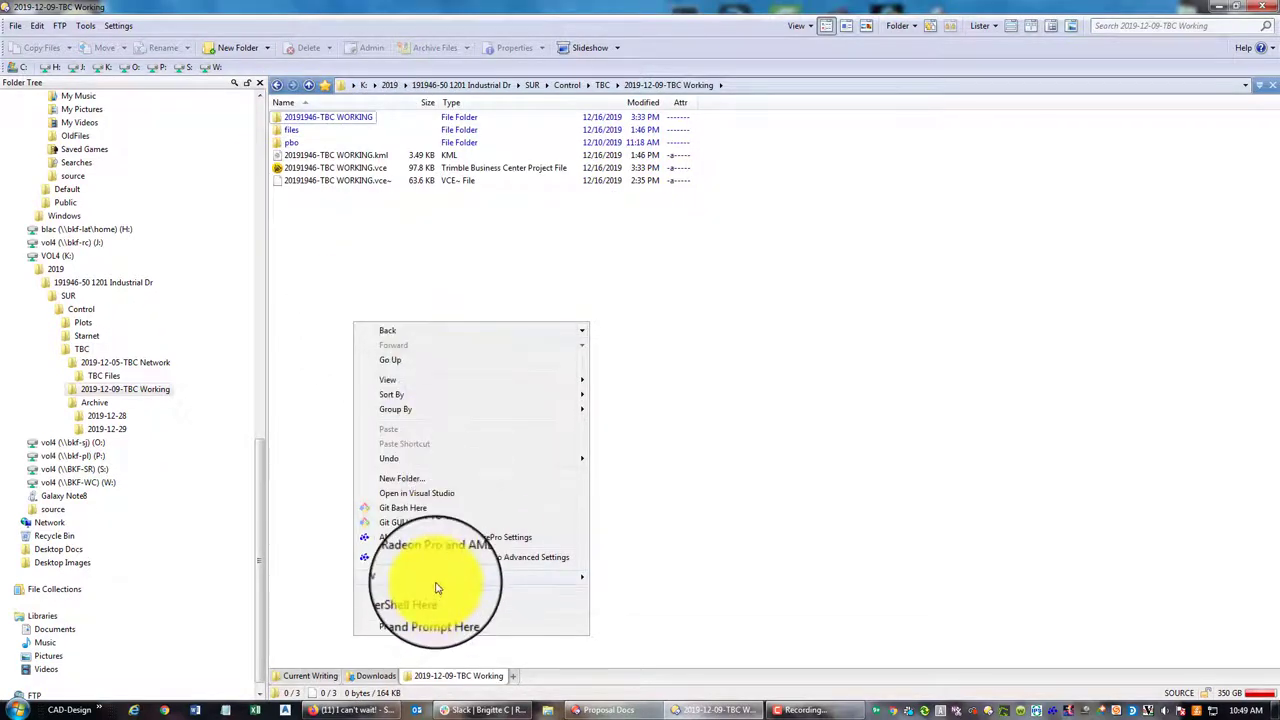
pyautogui.moveTo(434, 578)
pyautogui.click(665, 500)
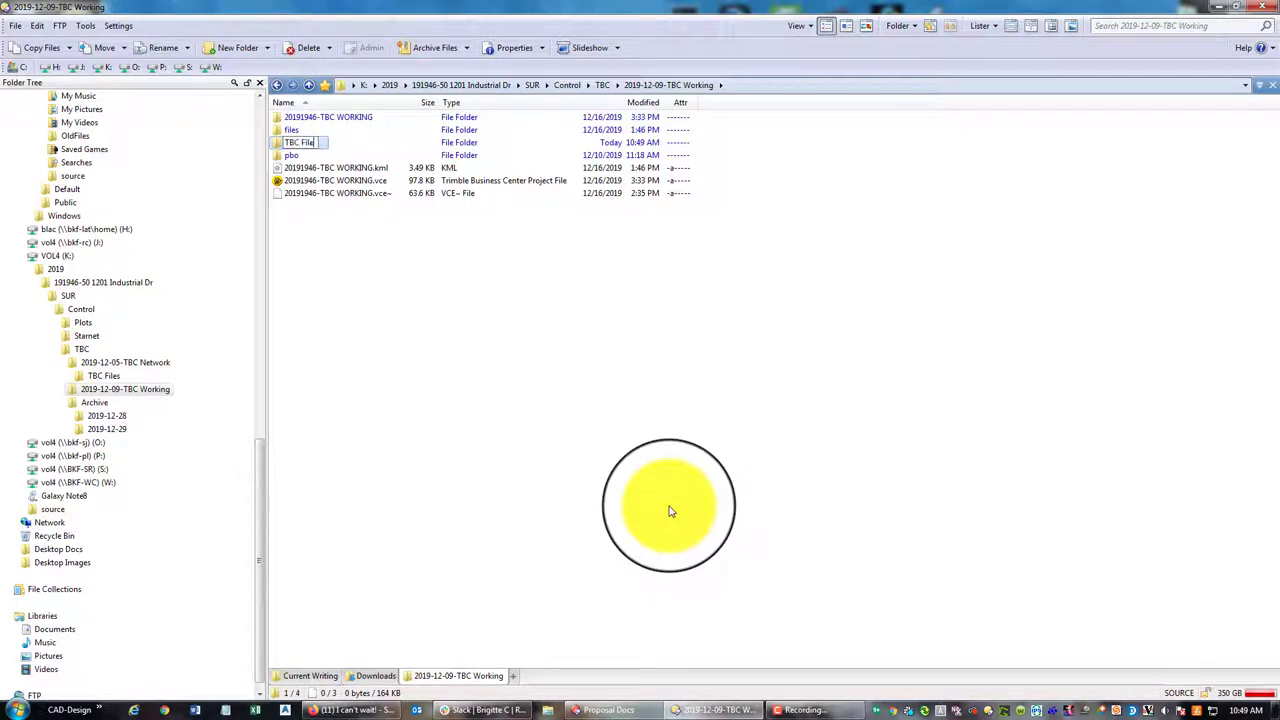
# Clear the 20191946-TBC WORKING, files and pbo folders and the loose 20191946-TBC WORKING files out of 2019-12-09-TBC Working, keeping only TBC Files.
pyautogui.doubleClick(355, 120)
pyautogui.press('BackSpace')
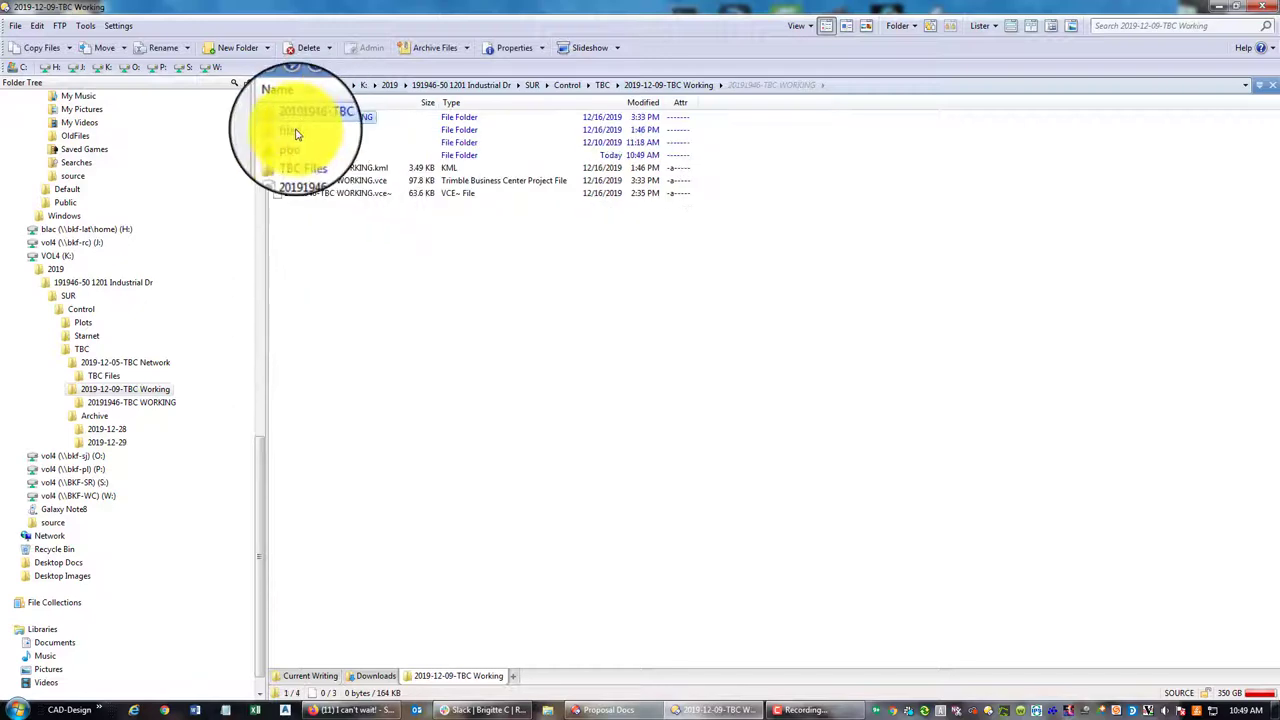
pyautogui.keyDown('shift'); pyautogui.click(300, 143); pyautogui.keyUp('shift')
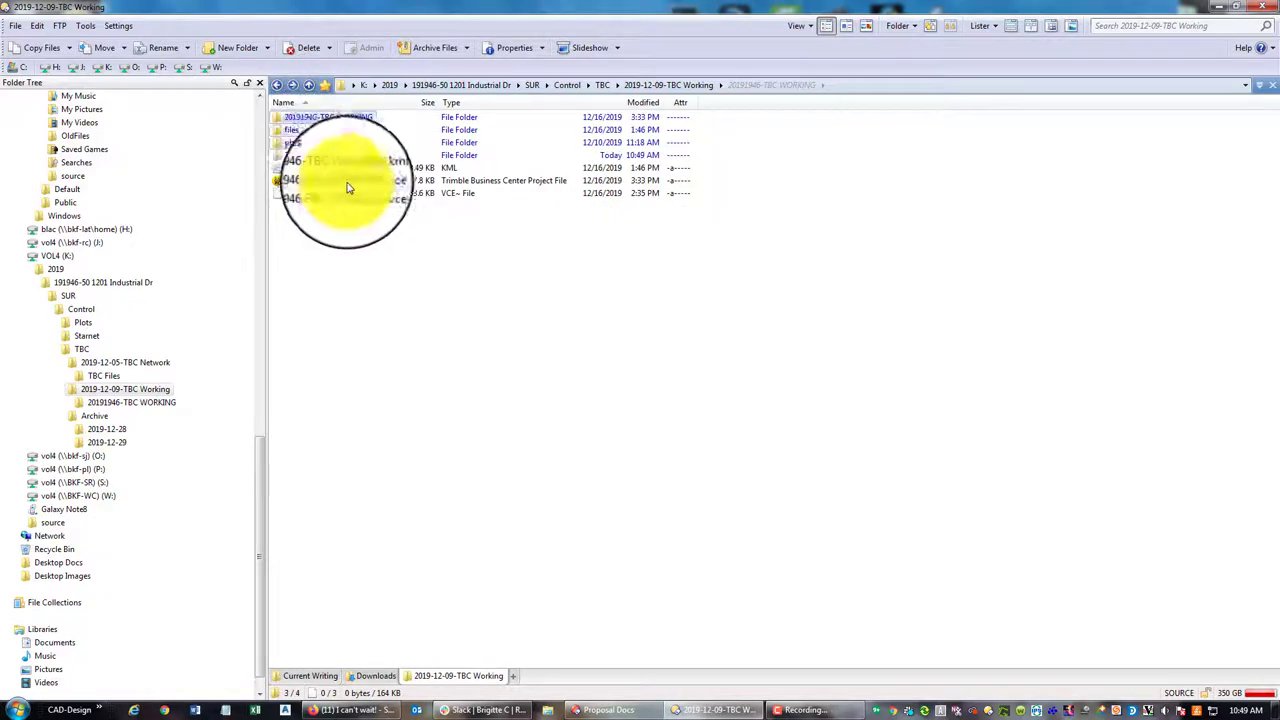
pyautogui.press('Delete')
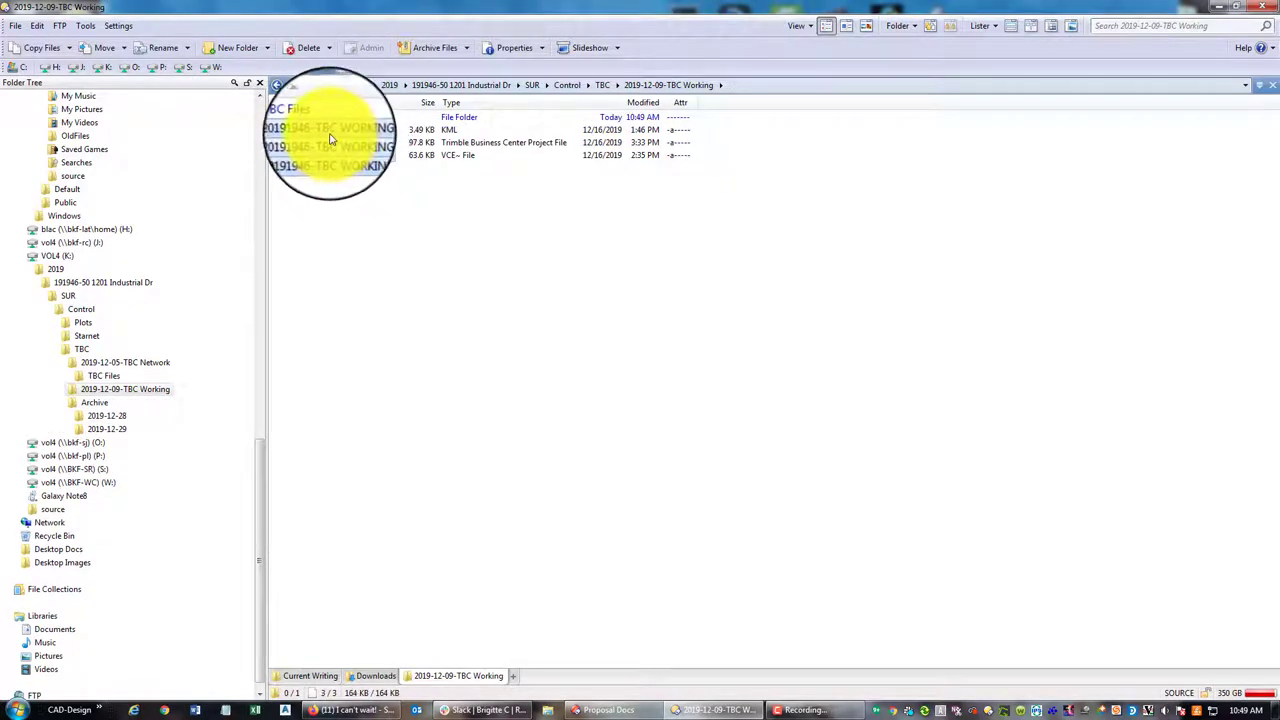
pyautogui.press('Delete')
# Add Import and Export folders beside TBC Files in the 2019-12-09-TBC Working folder.
pyautogui.rightClick(348, 198)
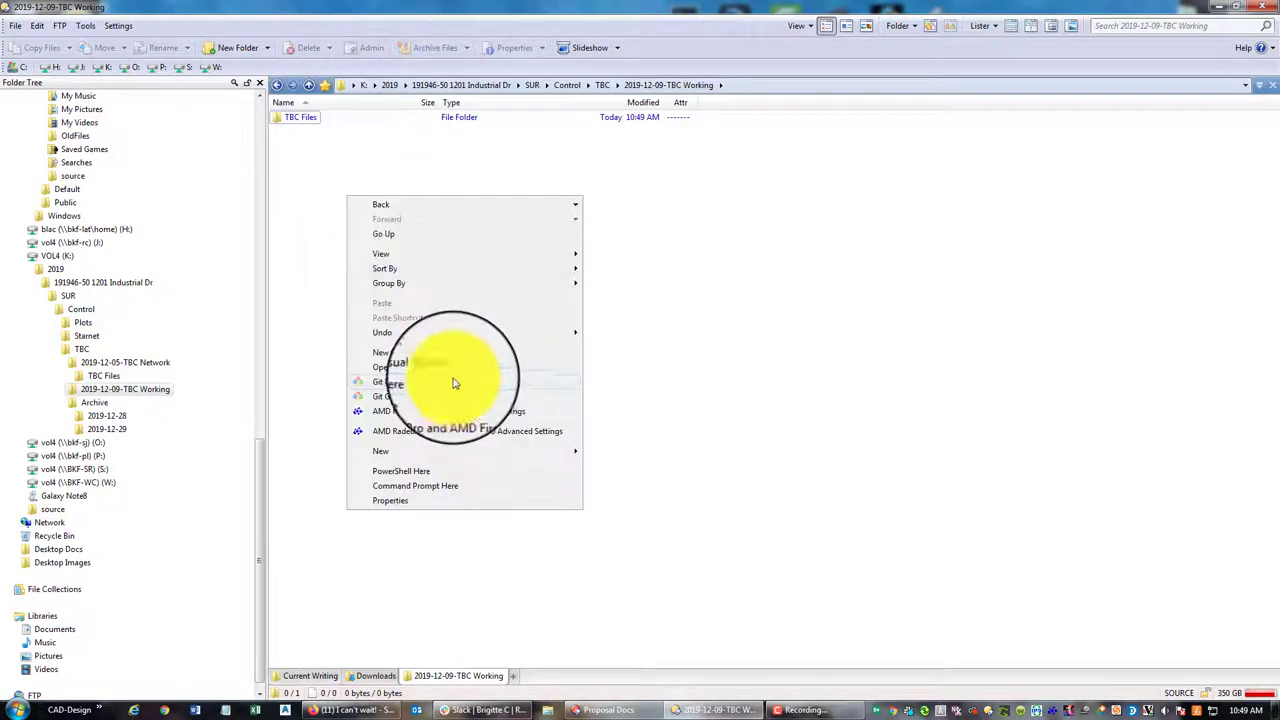
pyautogui.click(455, 353)
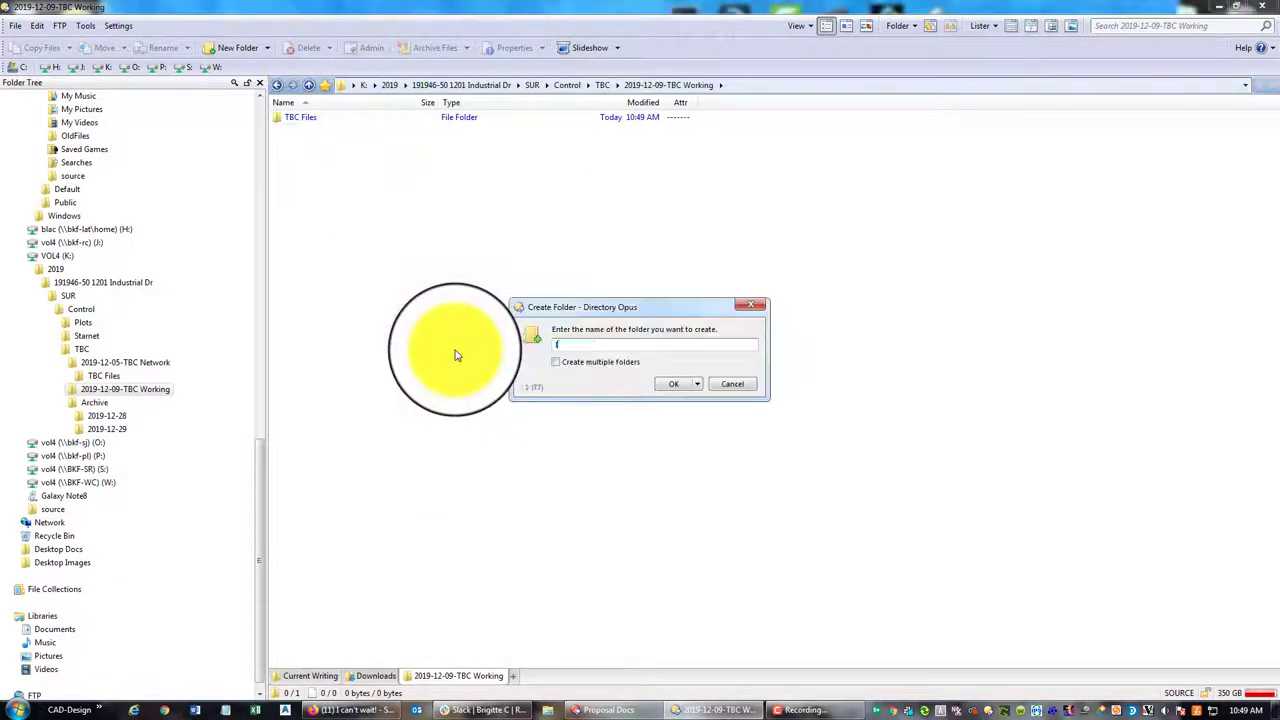
pyautogui.write('Import')
pyautogui.press('Return')
pyautogui.rightClick(457, 352)
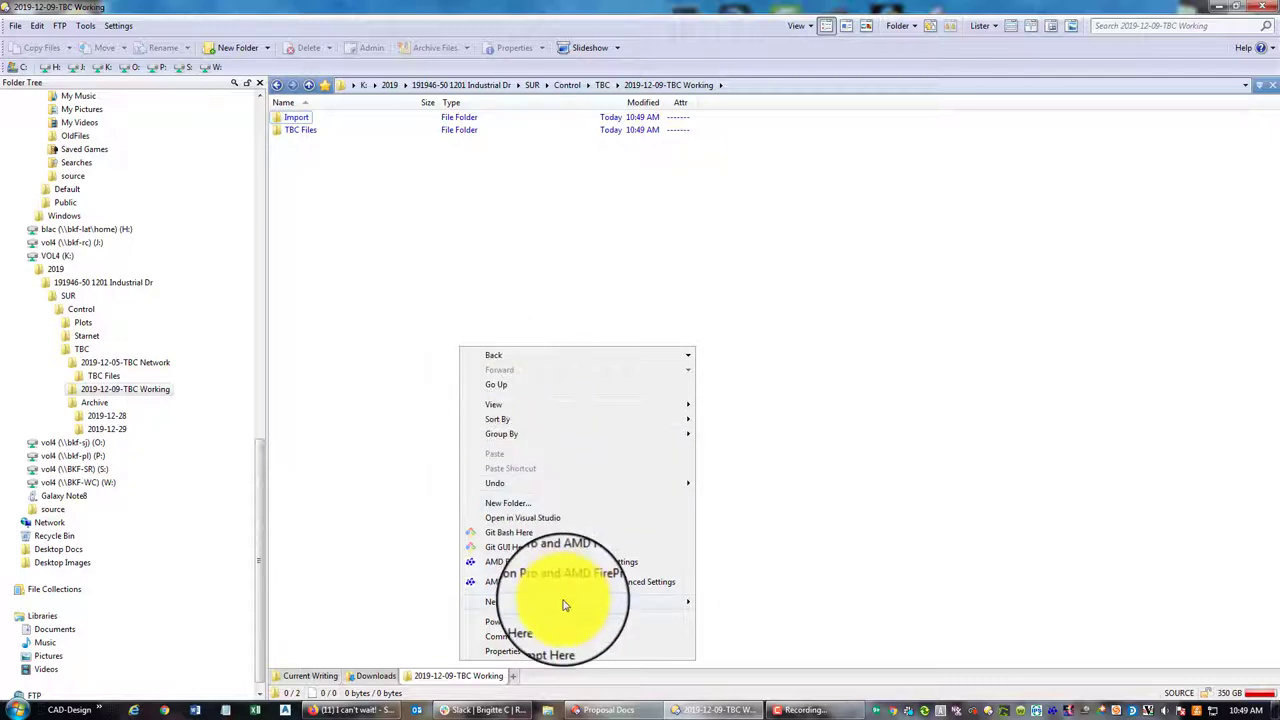
pyautogui.moveTo(500, 601)
pyautogui.click(775, 502)
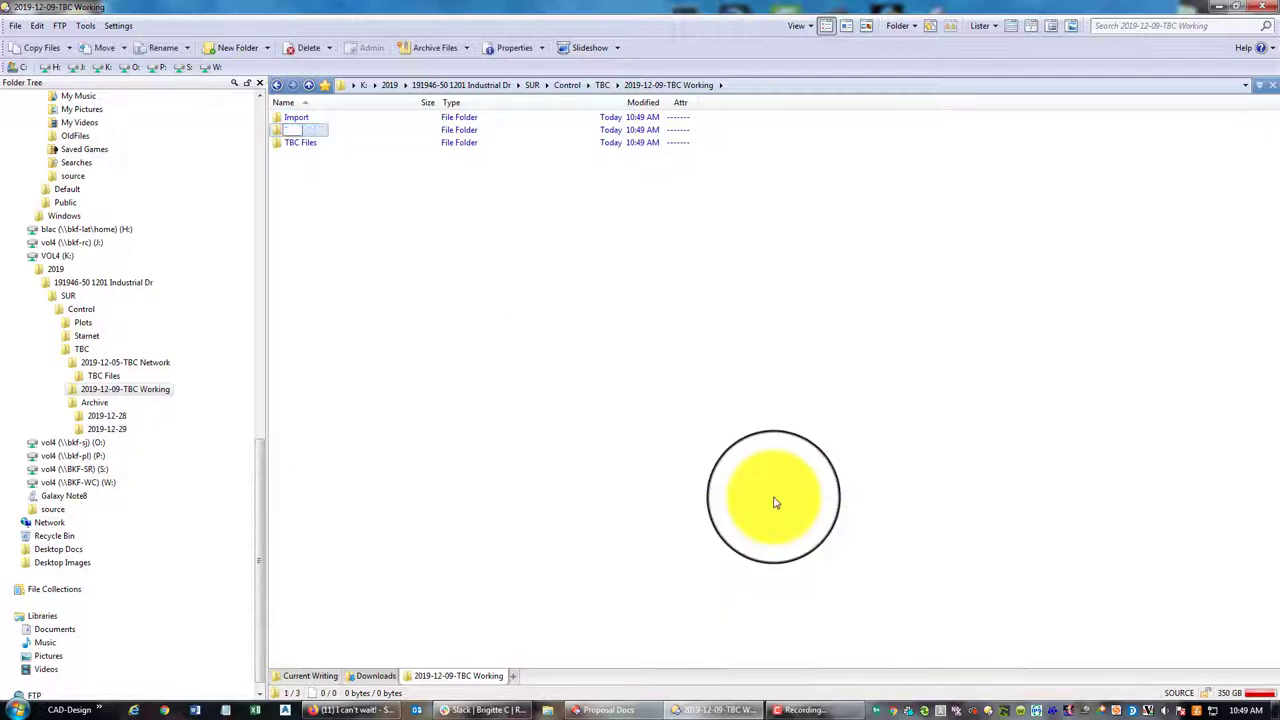
pyautogui.write('Export')
pyautogui.press('Return')
# Add another folder to 2019-12-09-TBC Working and correct its name to Reports.
pyautogui.rightClick(354, 231)
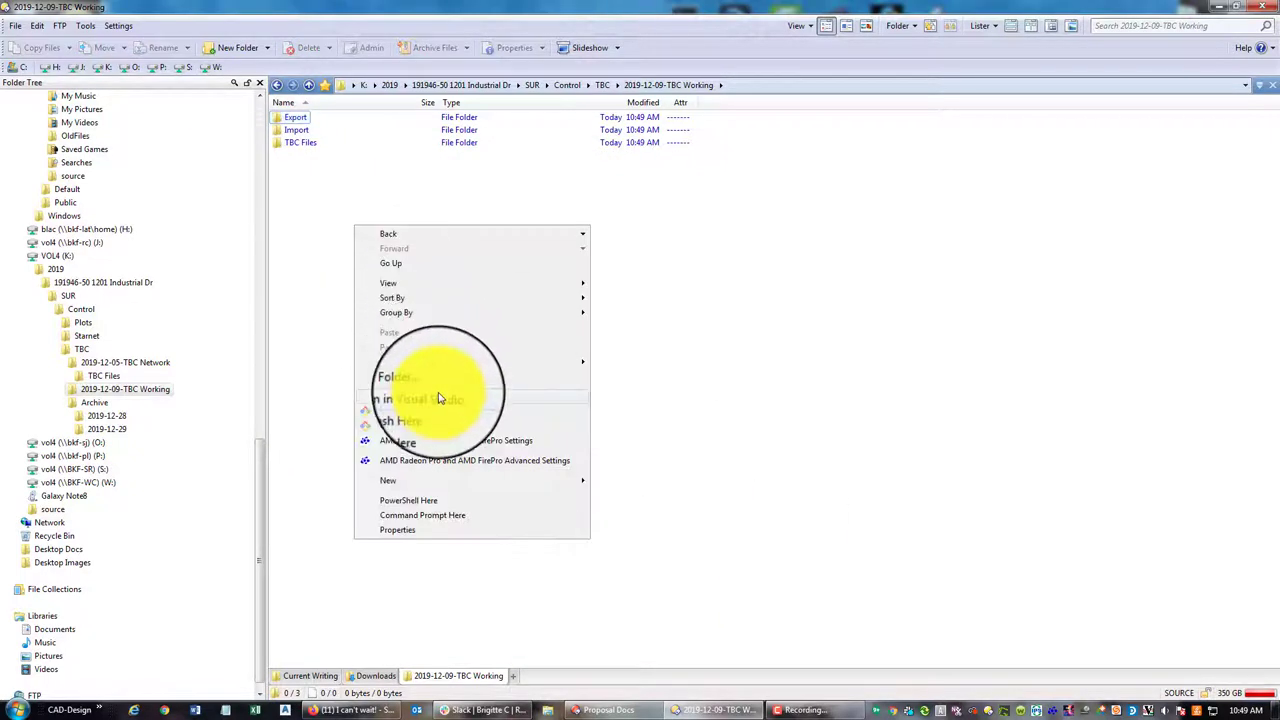
pyautogui.click(447, 383)
pyautogui.write('report')
pyautogui.press('Return')
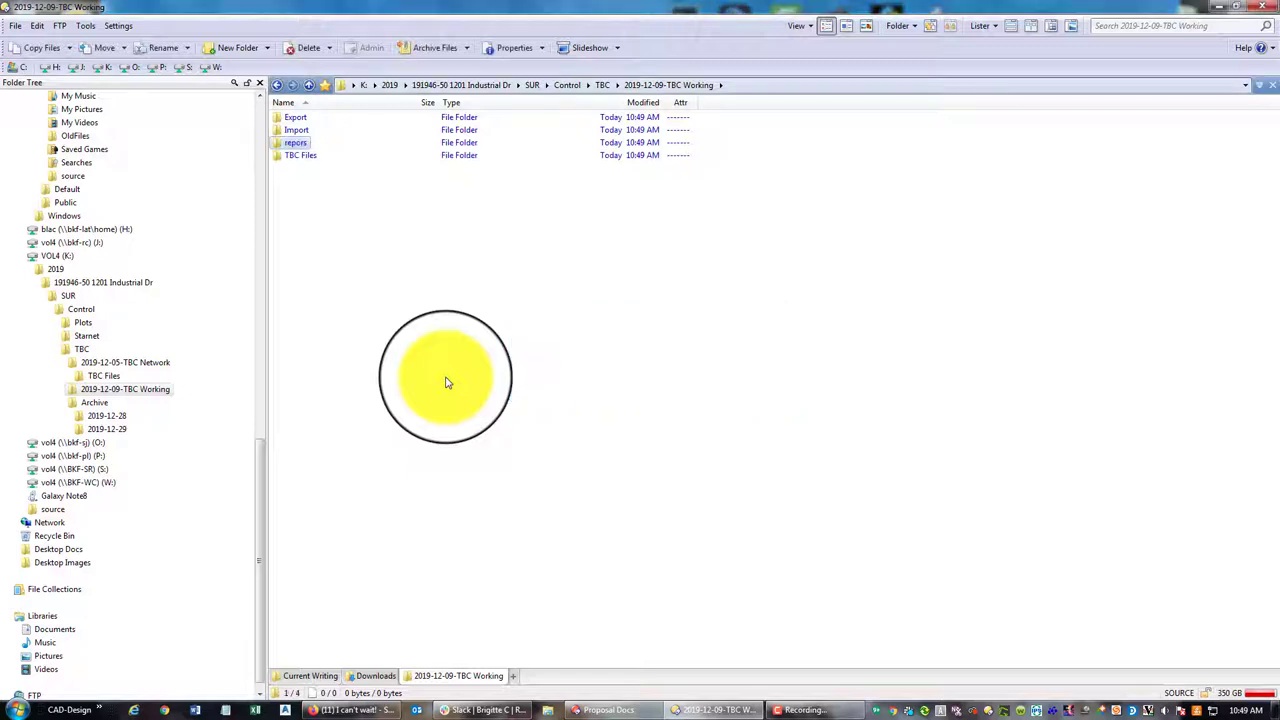
pyautogui.rightClick(300, 143)
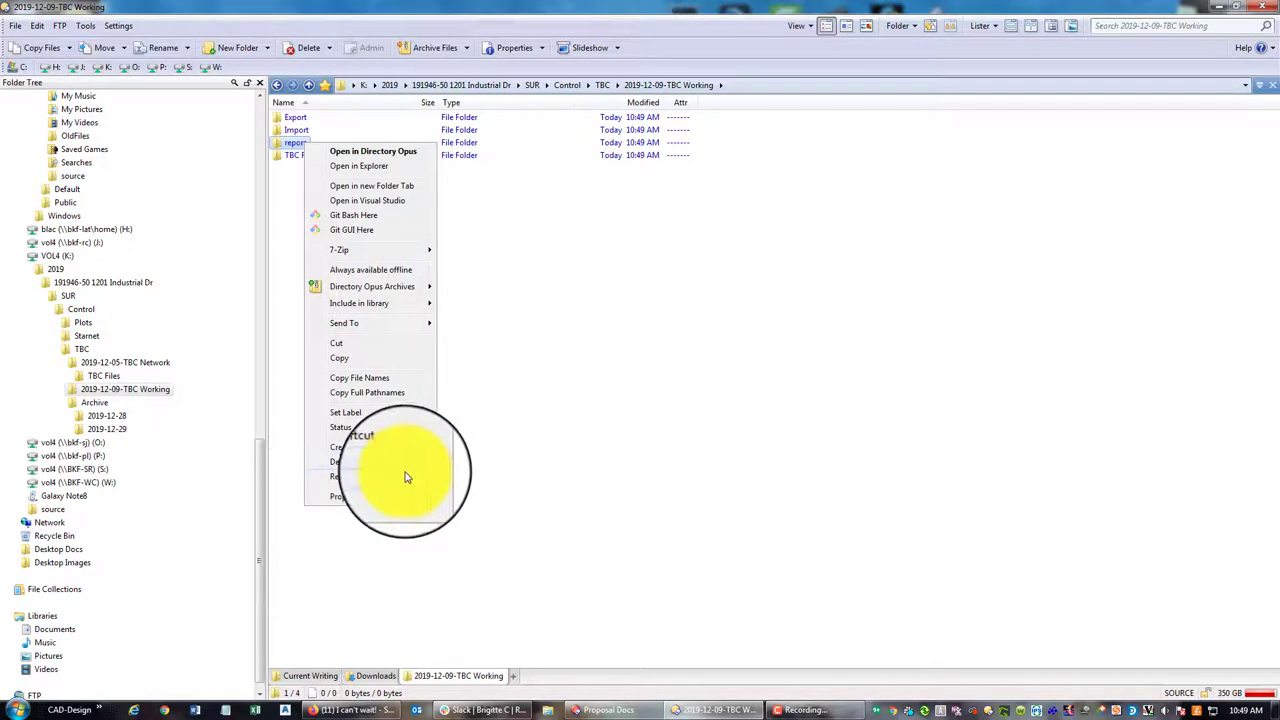
pyautogui.click(405, 477)
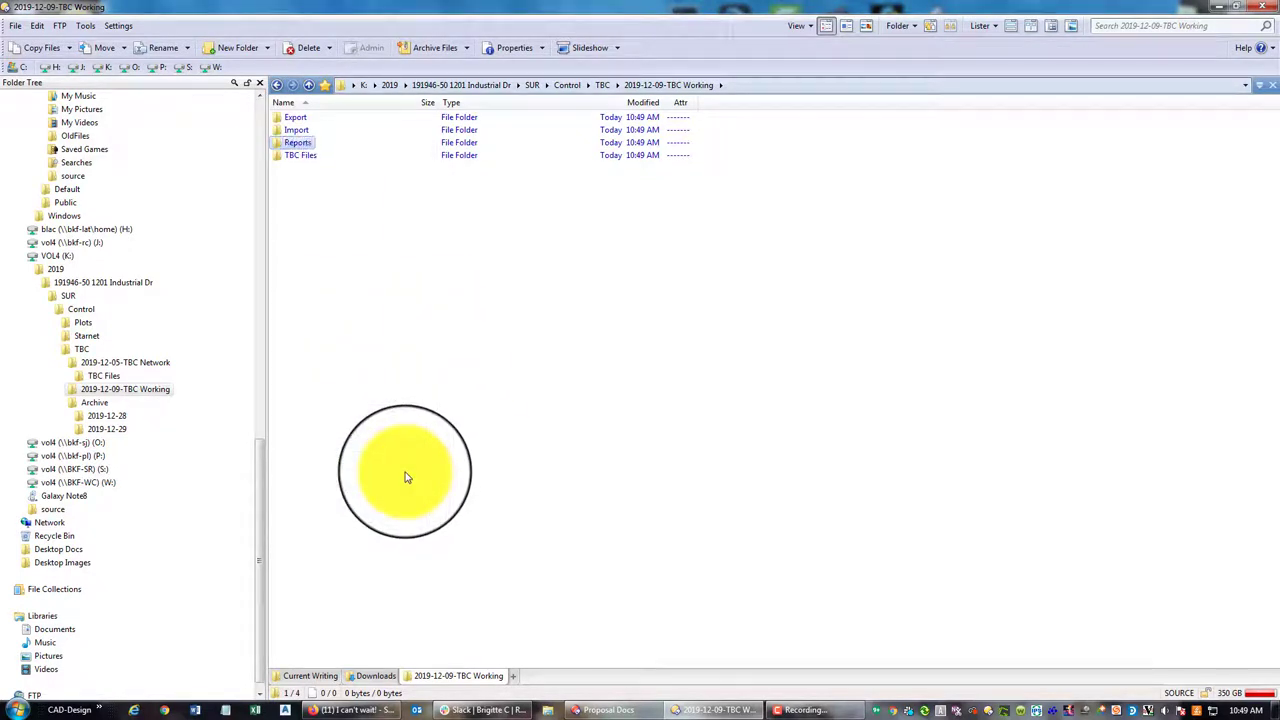
# Move TBC's Export, files, Import and Reports folders, Capture.JPG and the CLEAN FOR STARNET EXPORT files into Archive's 2019-12-29 folder, and return to TBC.
pyautogui.click(605, 88)
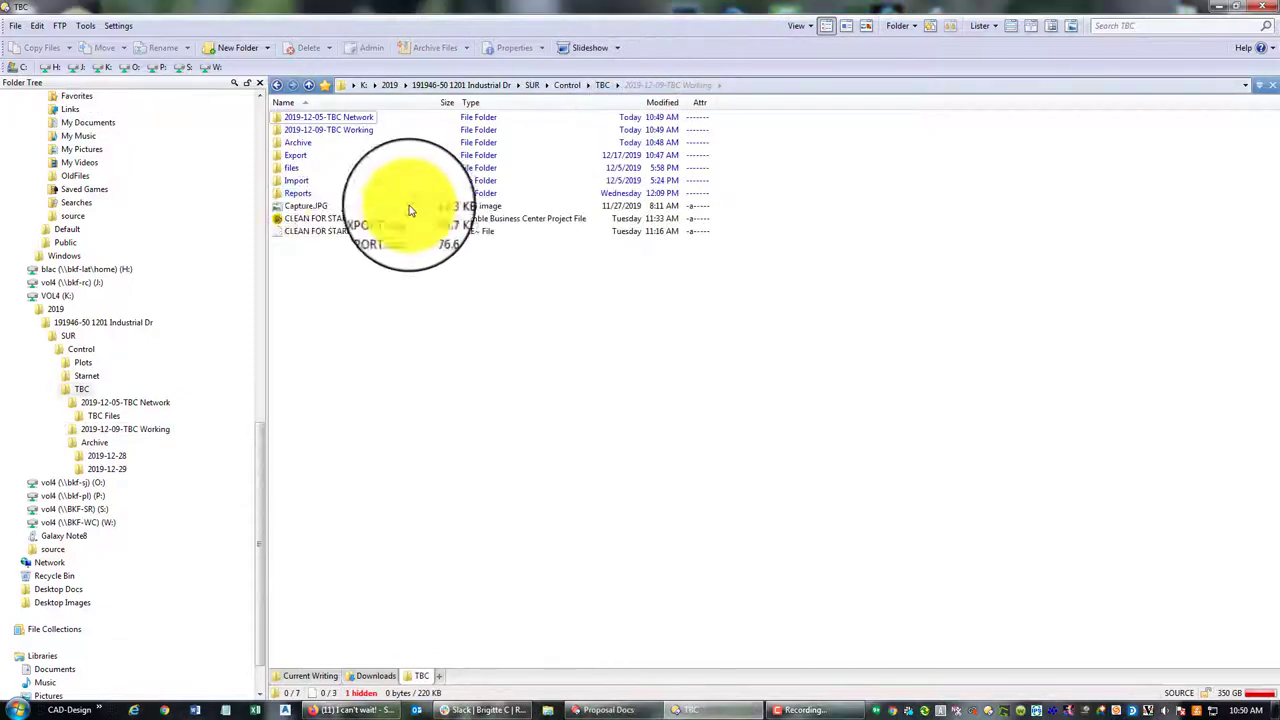
pyautogui.click(297, 158)
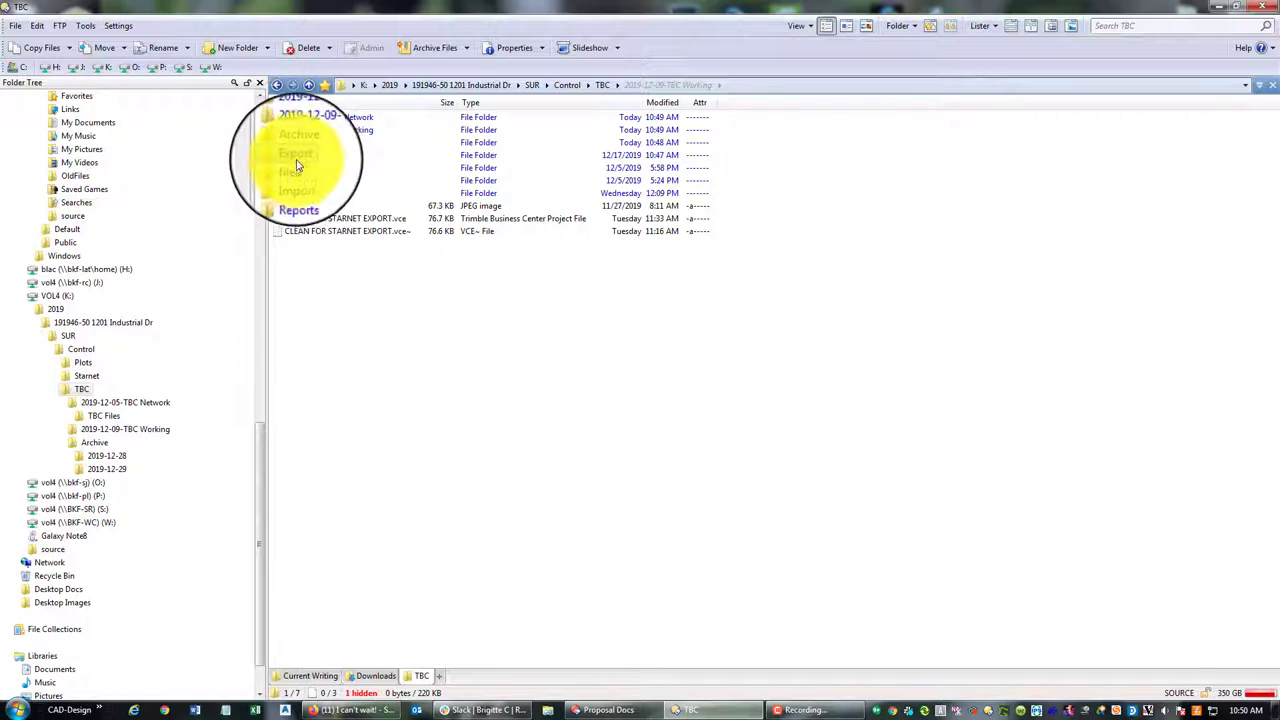
pyautogui.keyDown('shift'); pyautogui.click(409, 192); pyautogui.keyUp('shift')
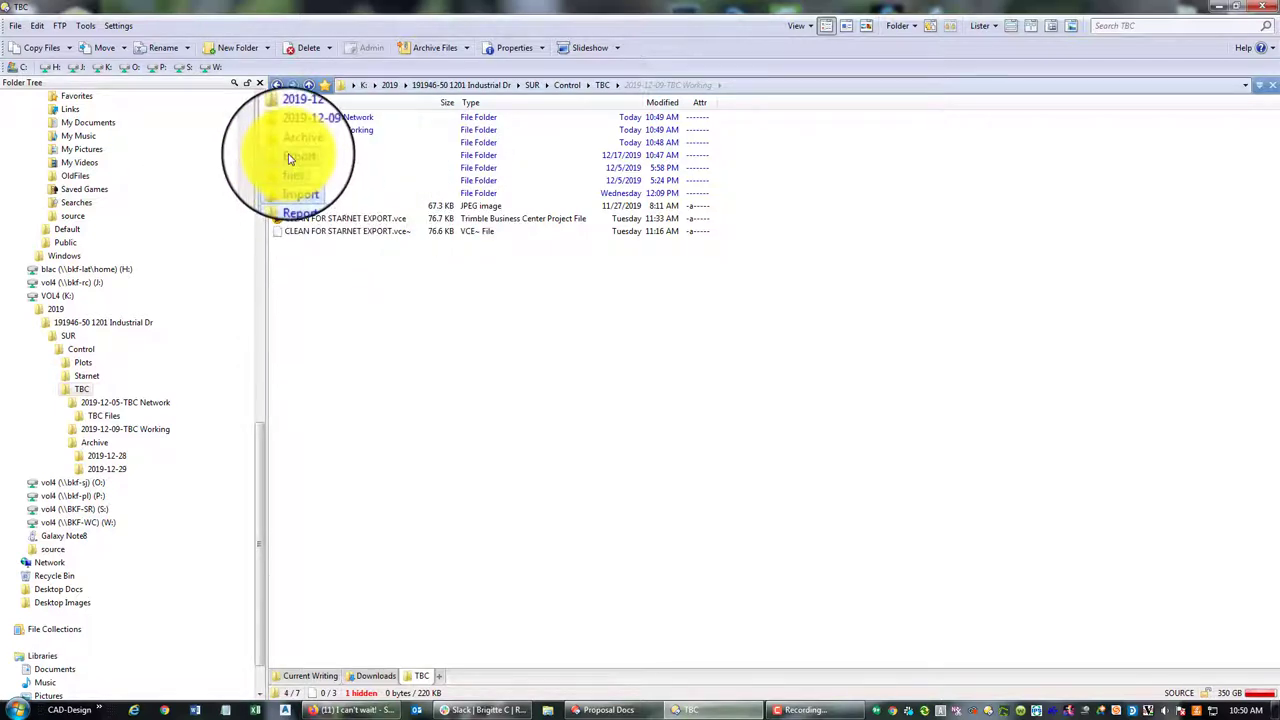
pyautogui.keyDown('ctrl'); pyautogui.click(327, 218); pyautogui.keyUp('ctrl')
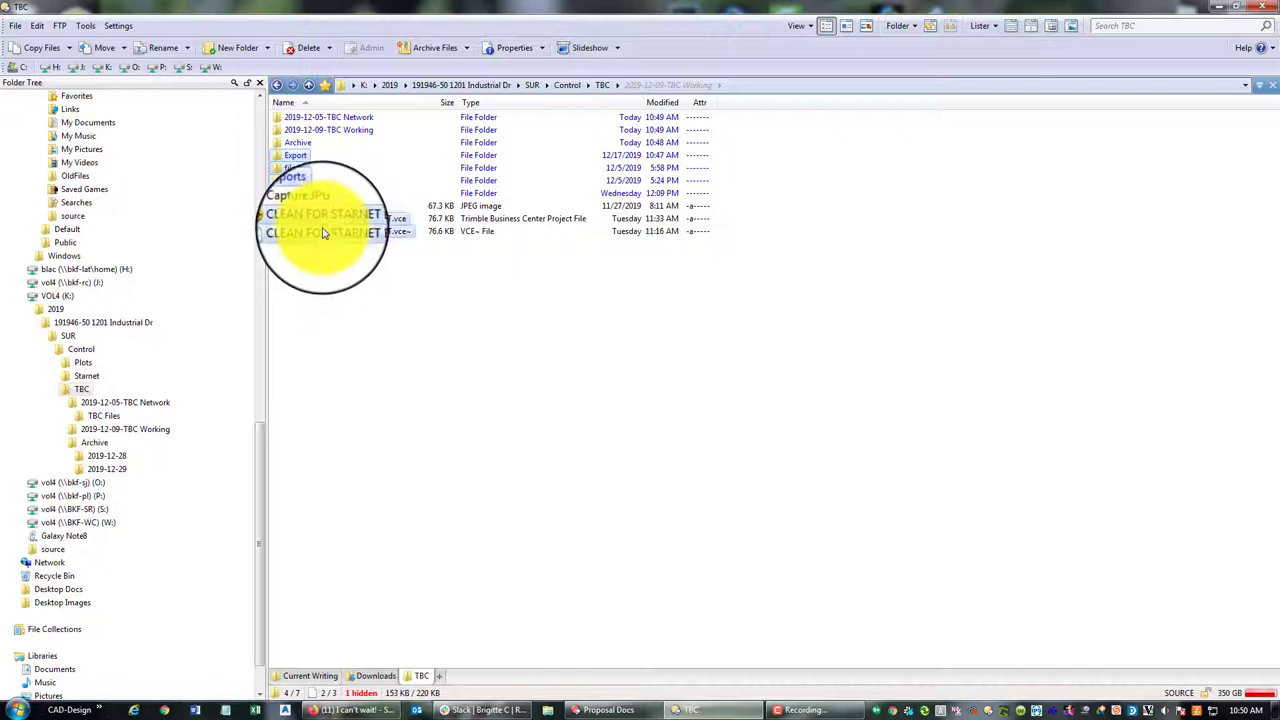
pyautogui.rightClick(357, 226)
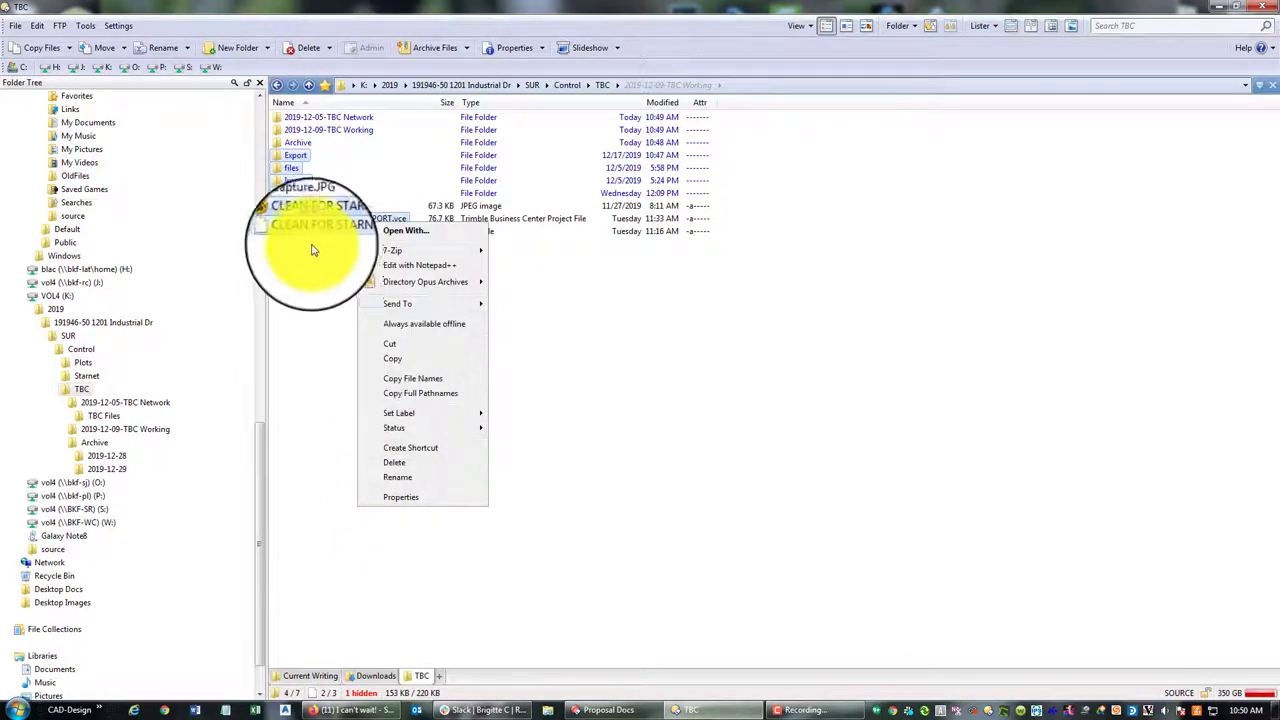
pyautogui.keyDown('ctrl'); pyautogui.click(308, 207); pyautogui.keyUp('ctrl')
pyautogui.rightClick(308, 207)
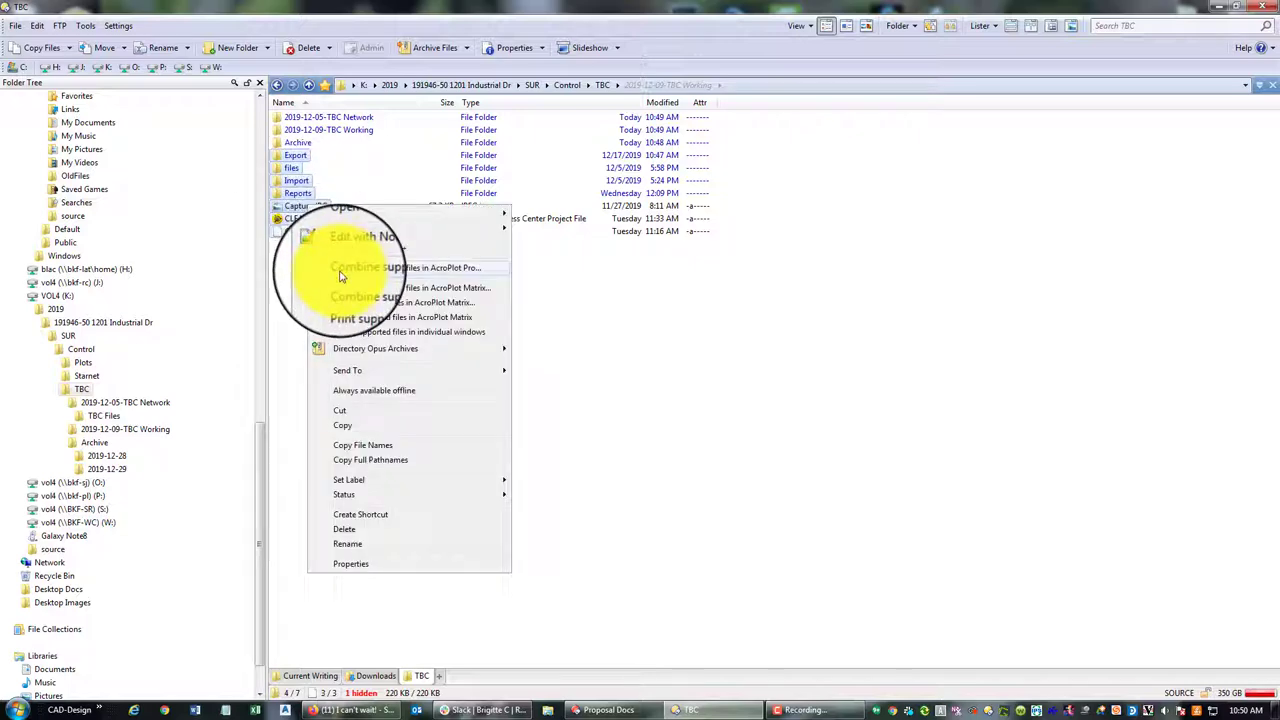
pyautogui.click(337, 395)
pyautogui.doubleClick(307, 145)
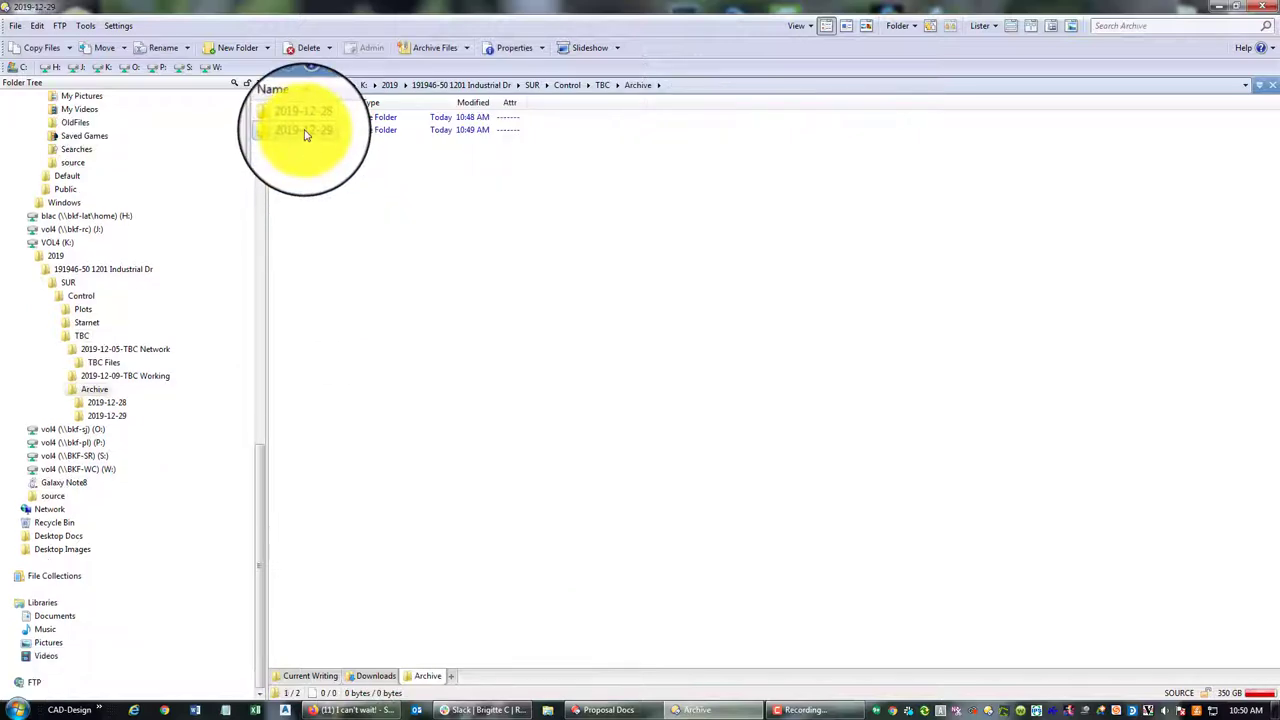
pyautogui.doubleClick(305, 132)
pyautogui.rightClick(471, 360)
pyautogui.click(480, 470)
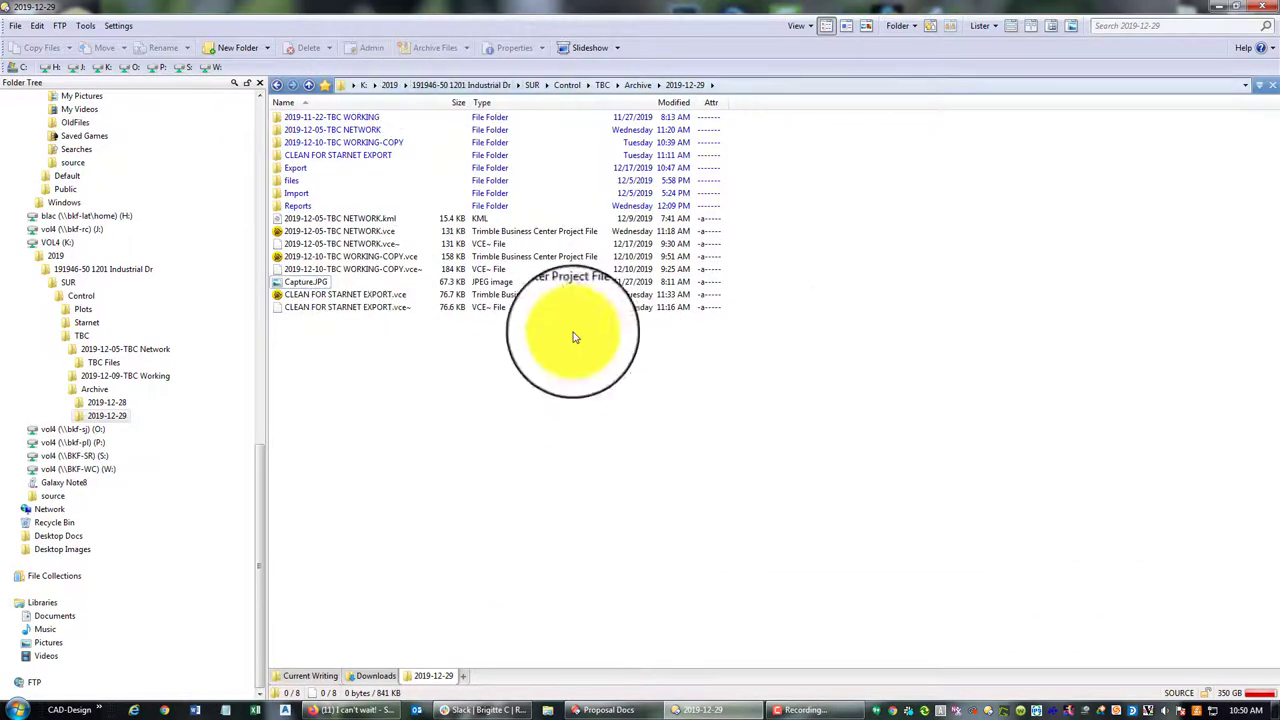
pyautogui.click(638, 84)
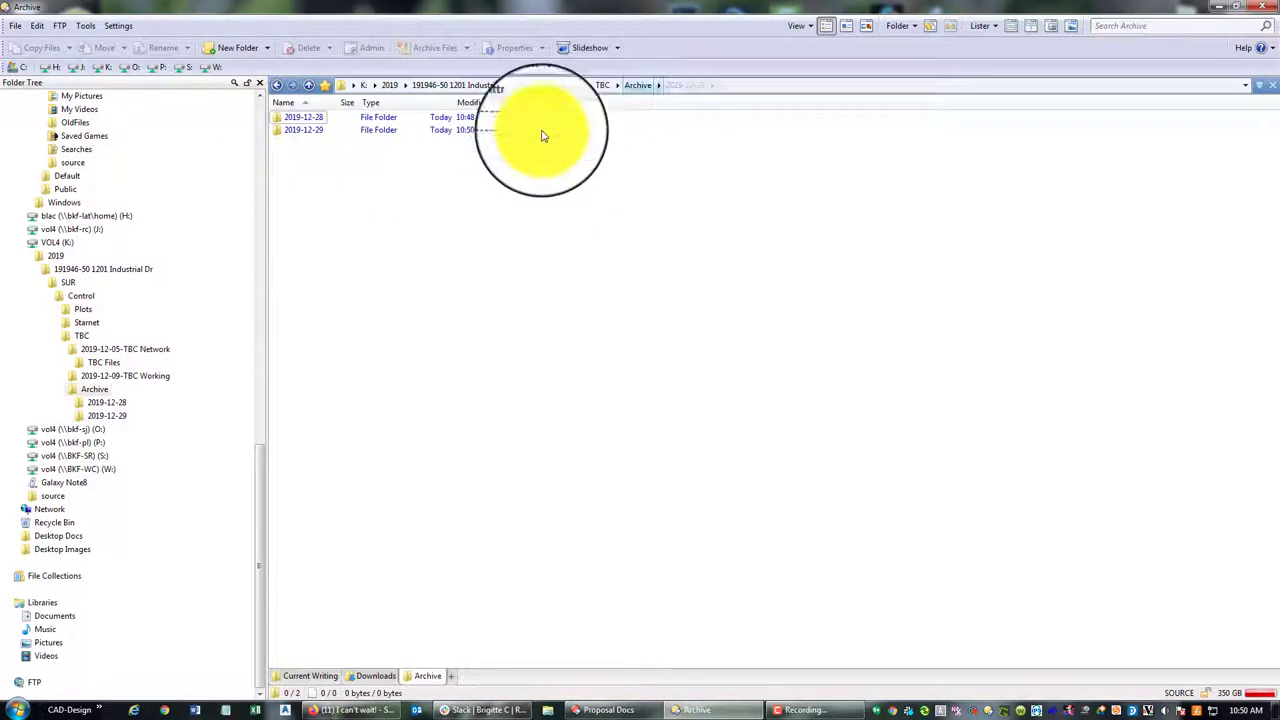
pyautogui.click(602, 84)
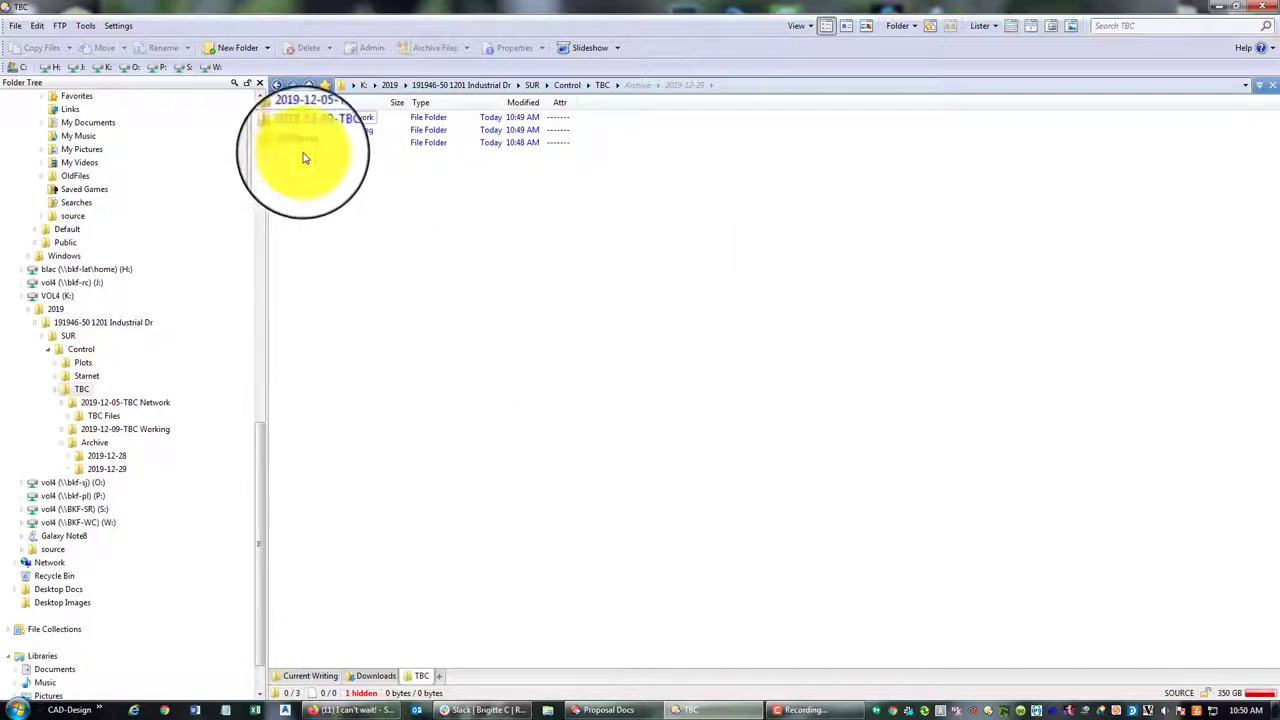
pyautogui.click(570, 88)
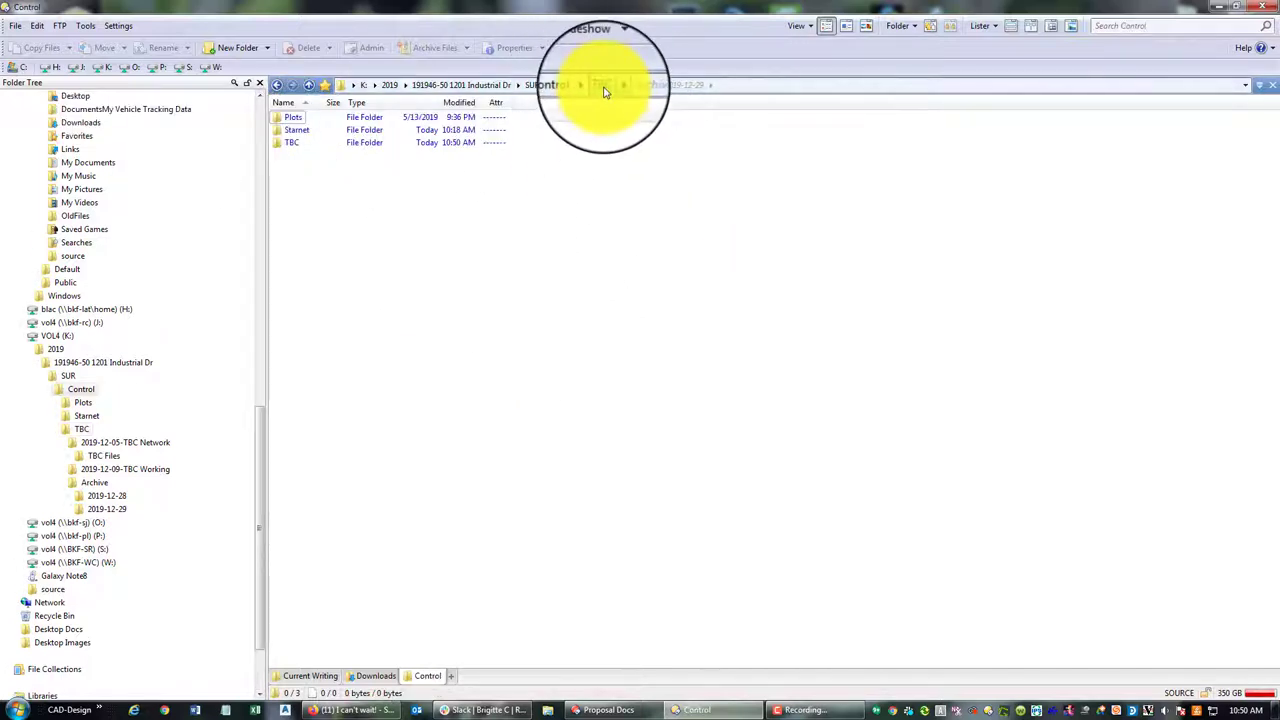
pyautogui.click(604, 85)
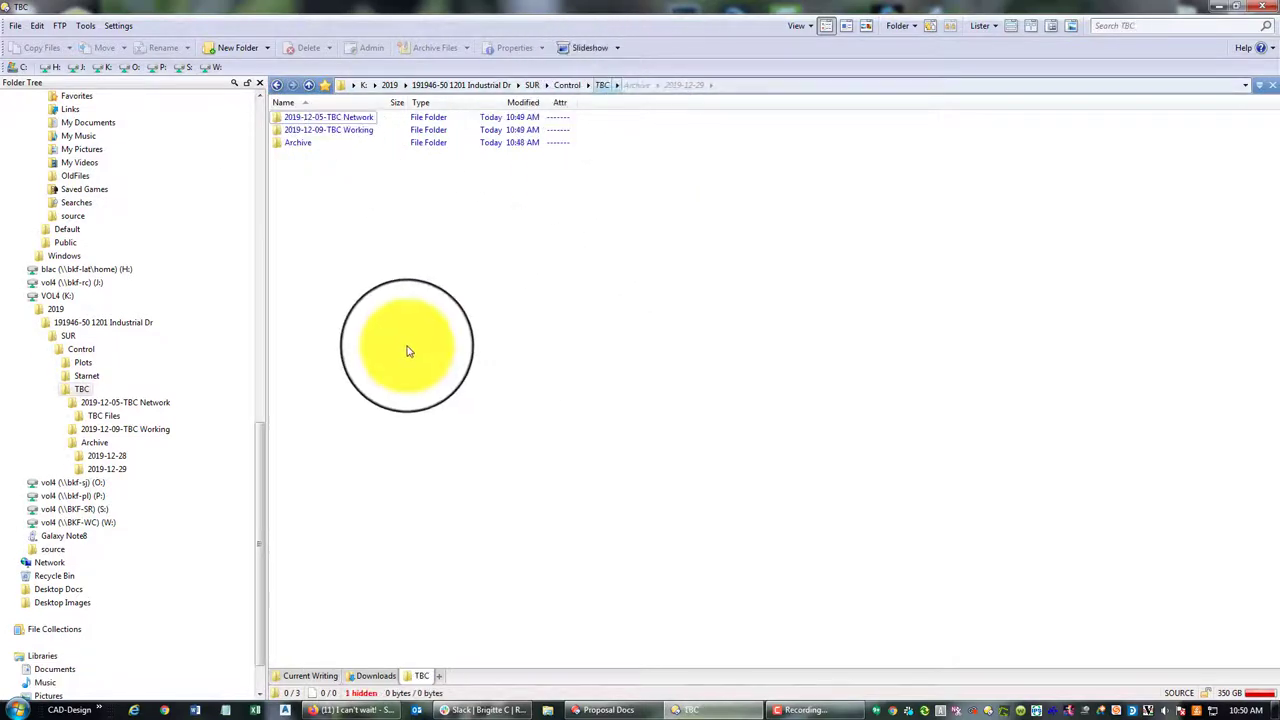
pyautogui.keyDown('ctrl'); pyautogui.click(340, 130); pyautogui.keyUp('ctrl')
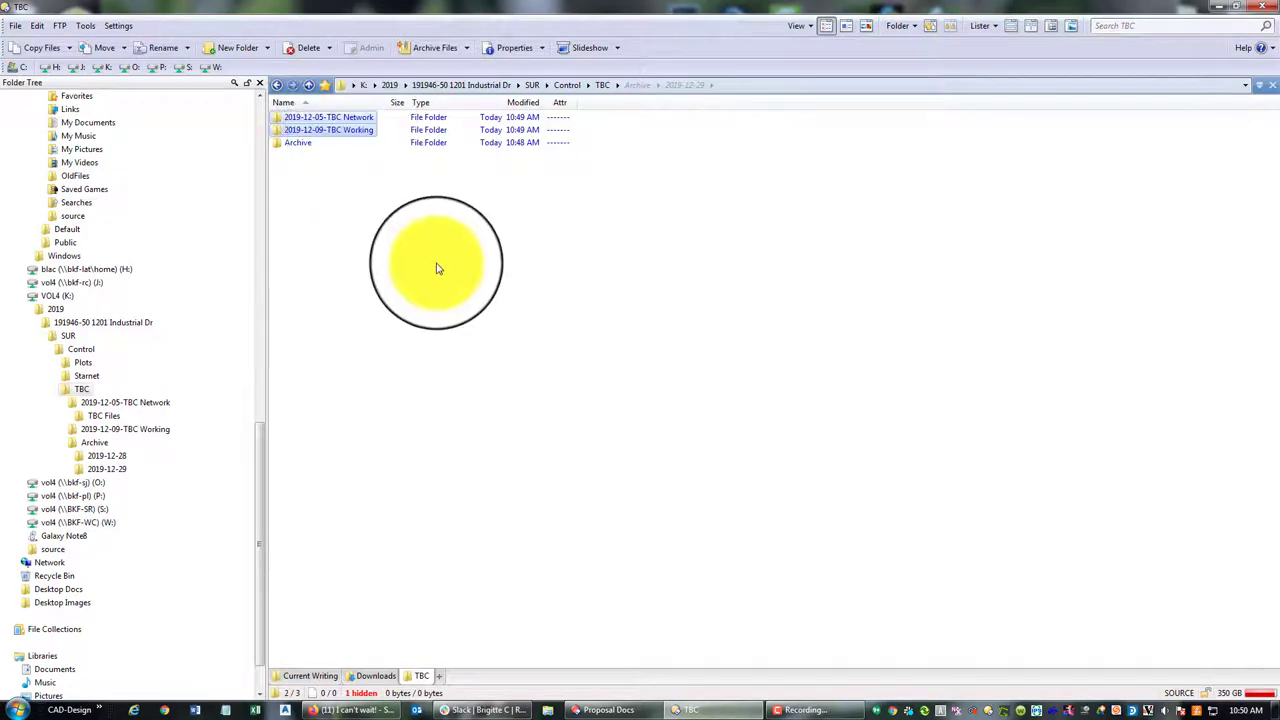
pyautogui.moveTo(337, 120); pyautogui.dragTo(362, 132)
pyautogui.moveTo(366, 237); pyautogui.dragTo(353, 120)
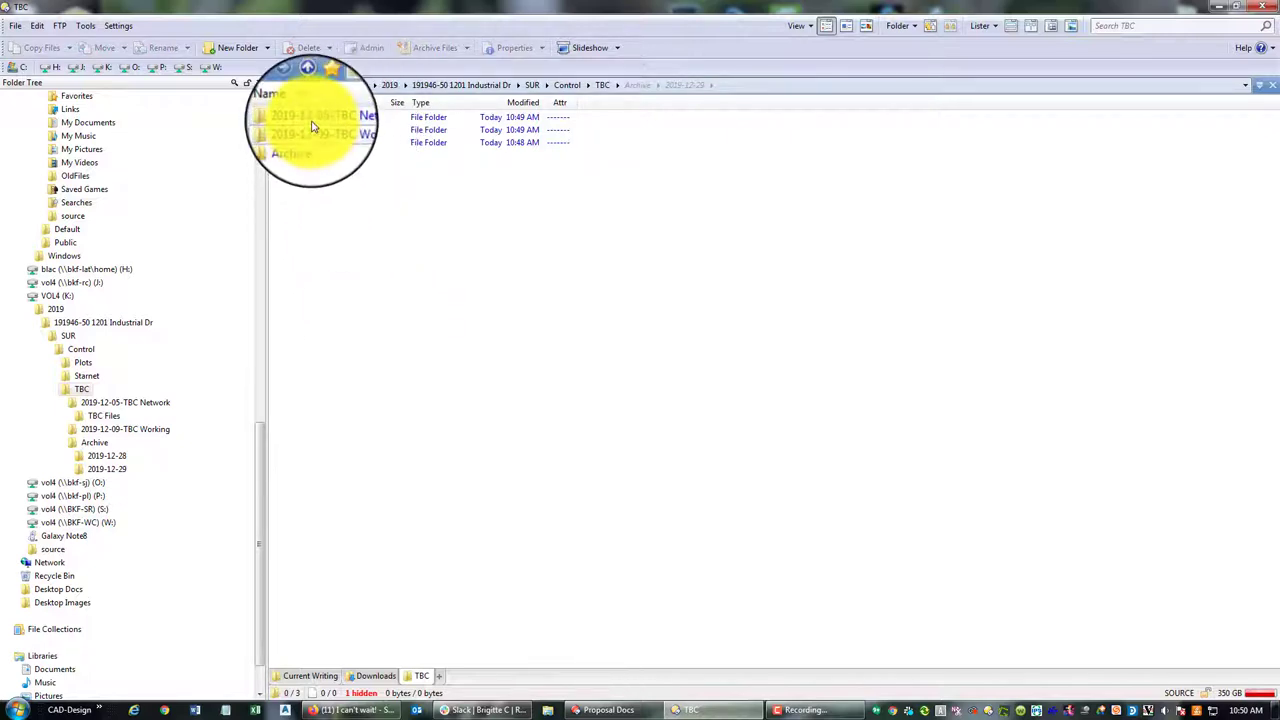
# Rename the two dated TBC folders to 2019-12-29-TBC Network and 2019-12-29-TBC Working.
pyautogui.rightClick(311, 124)
pyautogui.click(346, 462)
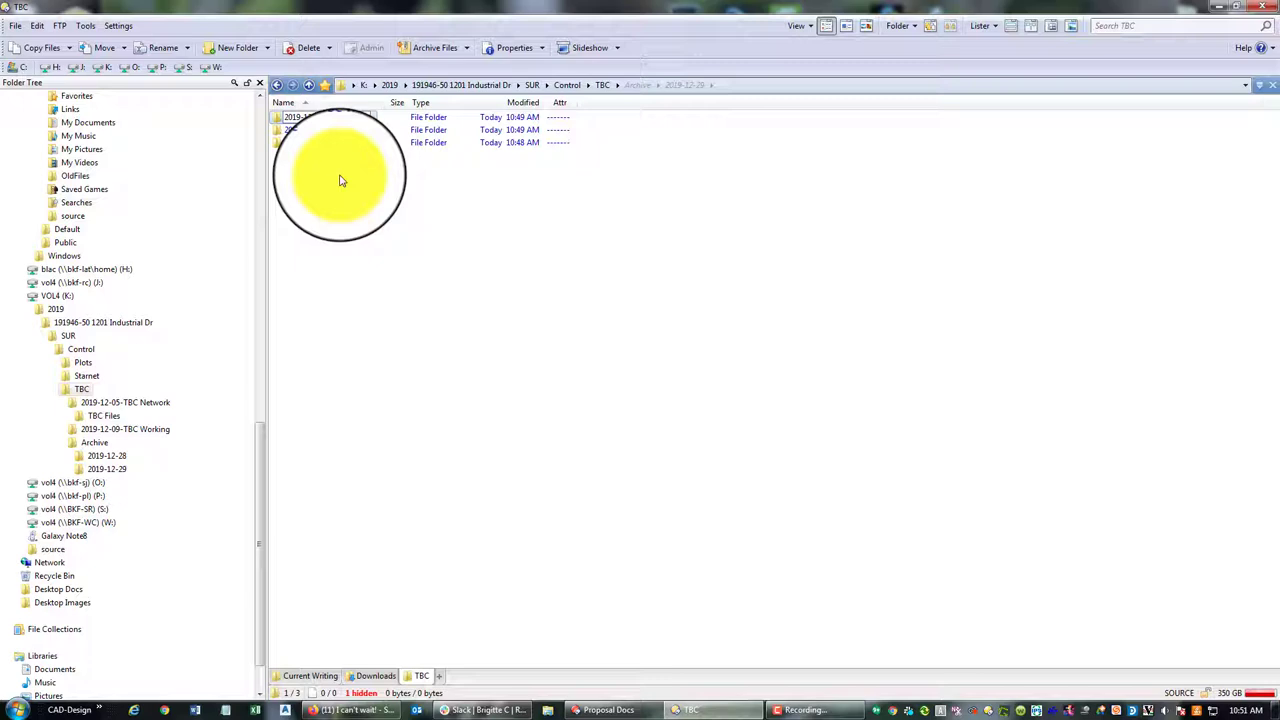
pyautogui.rightClick(331, 119)
pyautogui.click(395, 456)
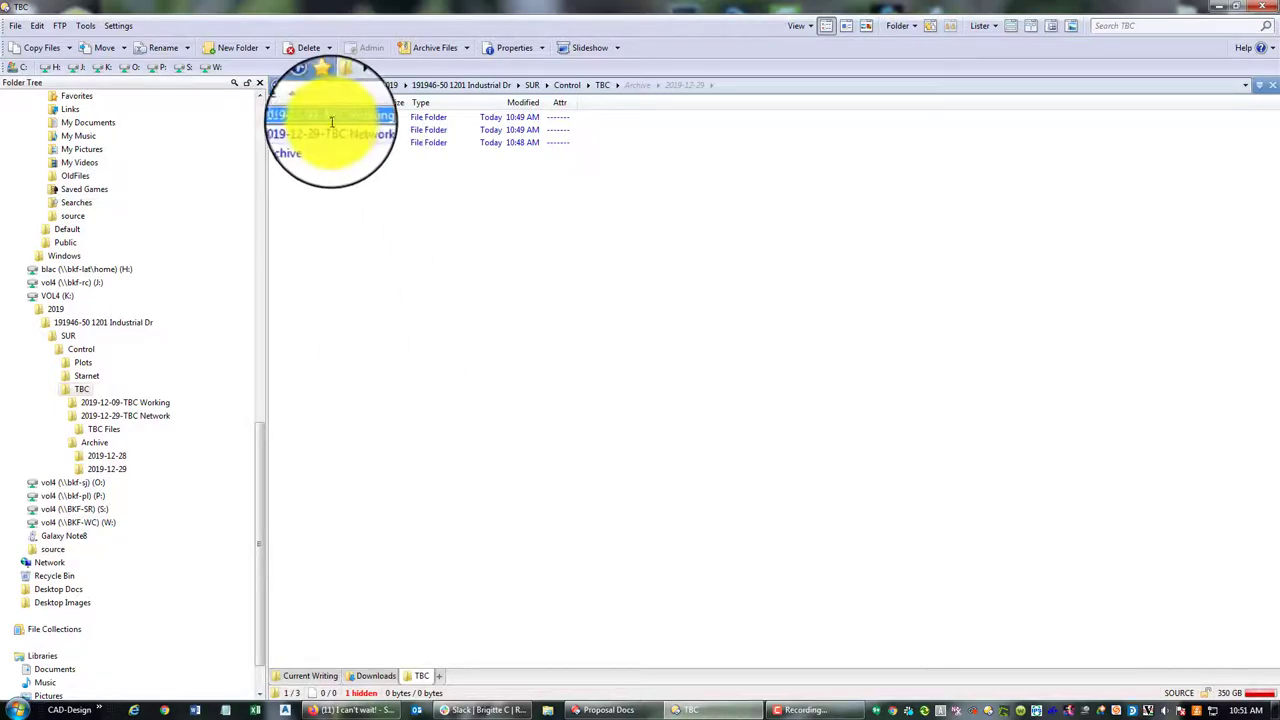
pyautogui.write('2')
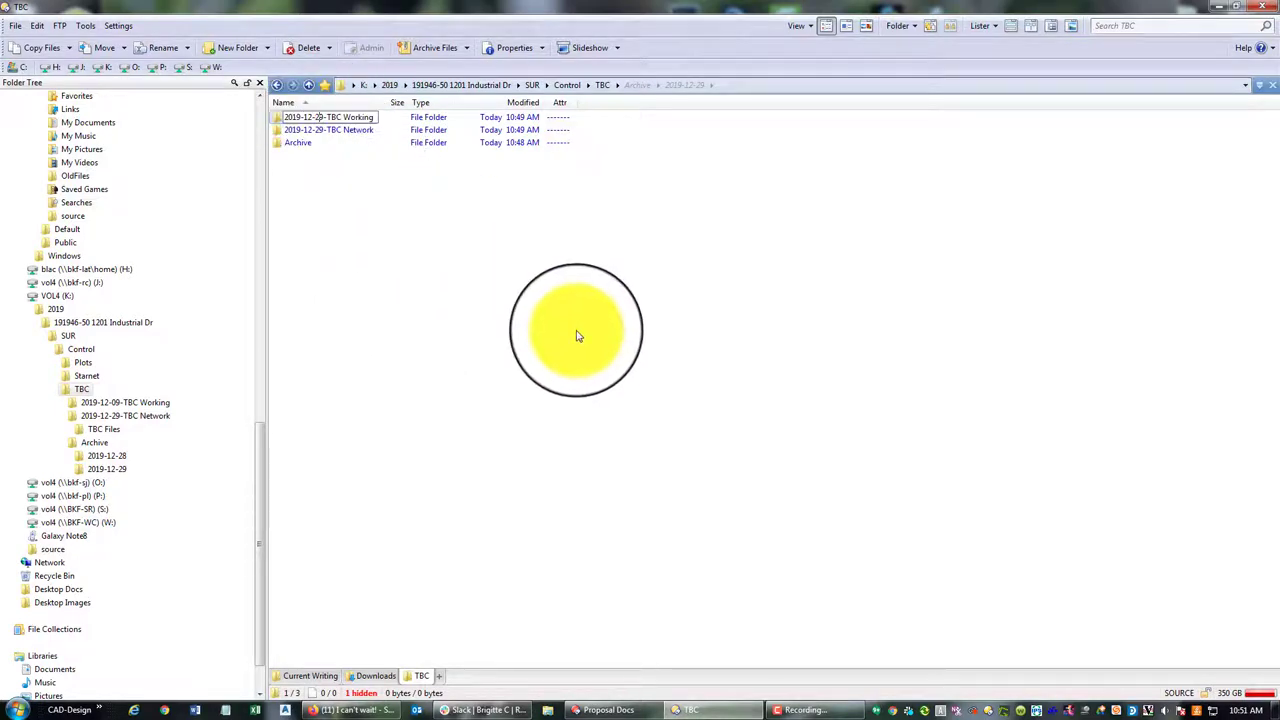
pyautogui.press('Return')
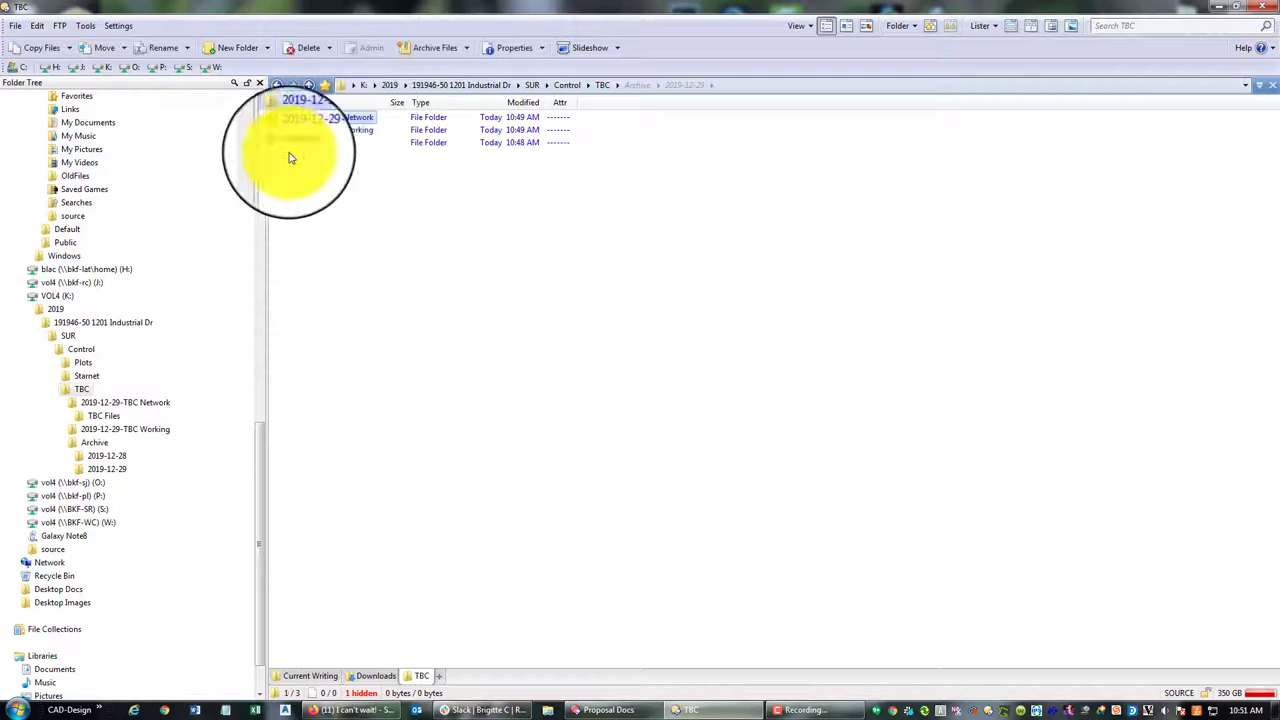
# Open the TBC Files folder inside 2019-12-29-TBC Network to check its contents.
pyautogui.click(363, 131)
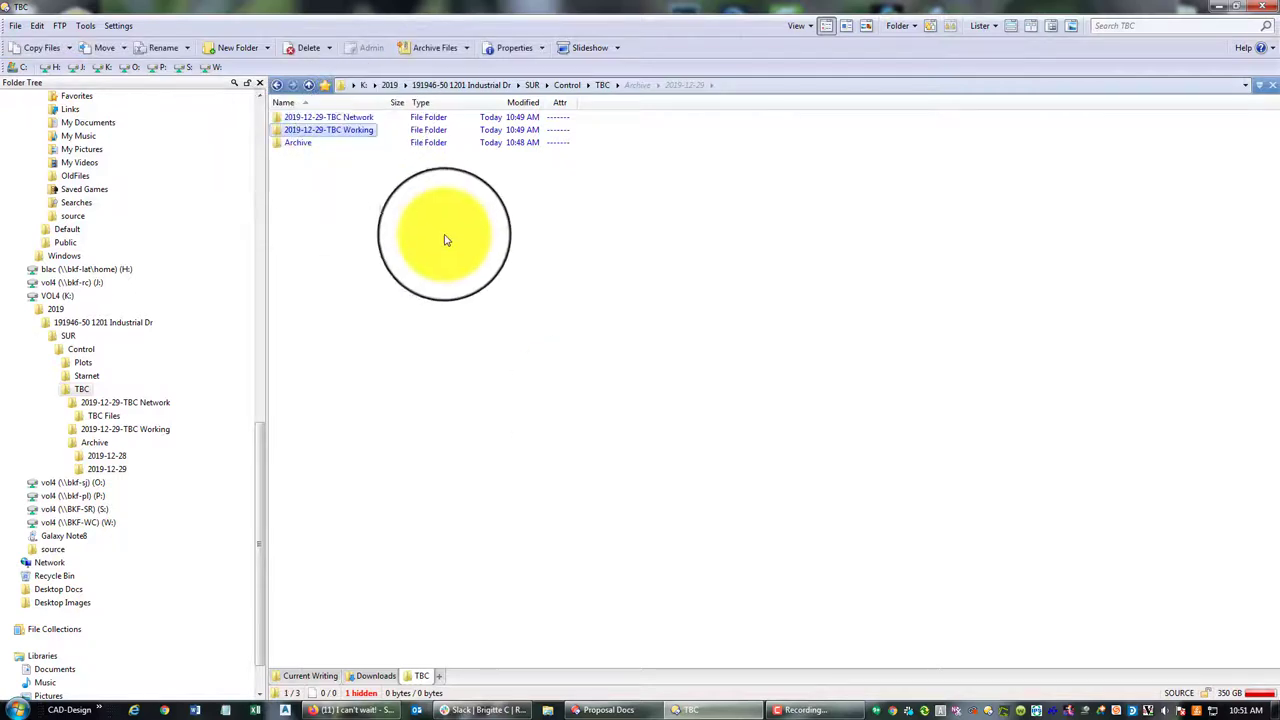
pyautogui.doubleClick(322, 122)
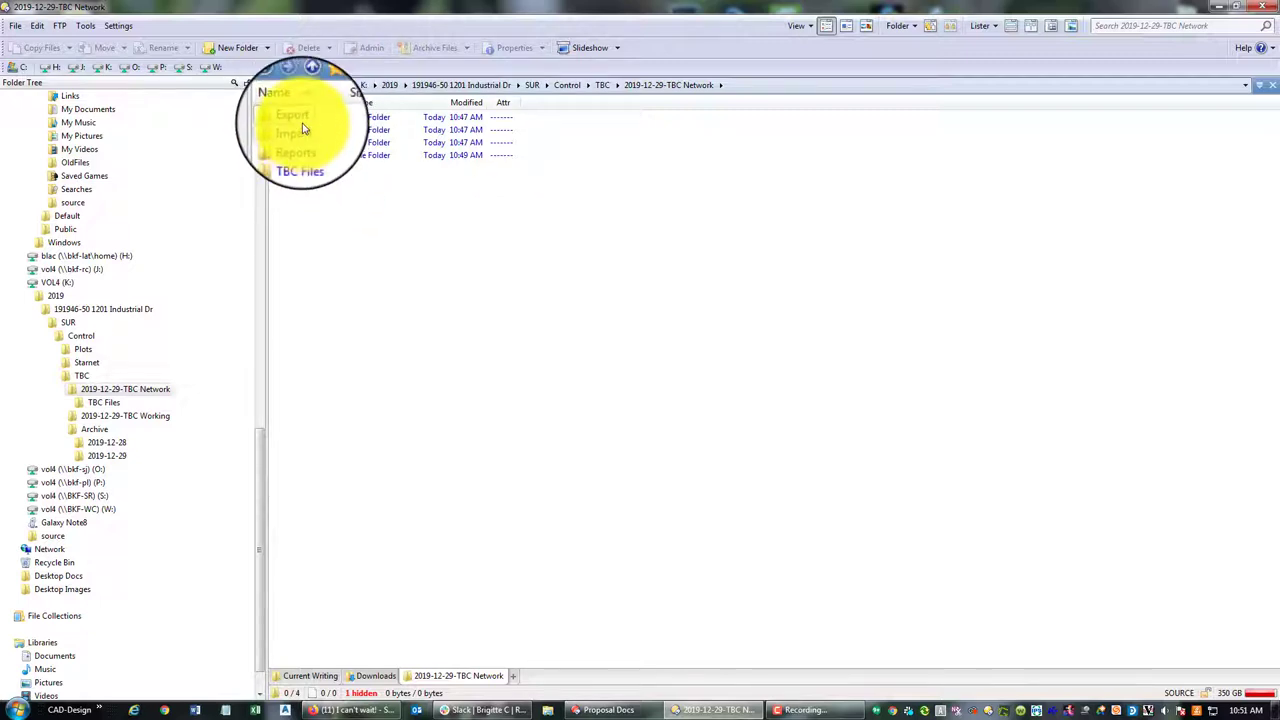
pyautogui.doubleClick(306, 158)
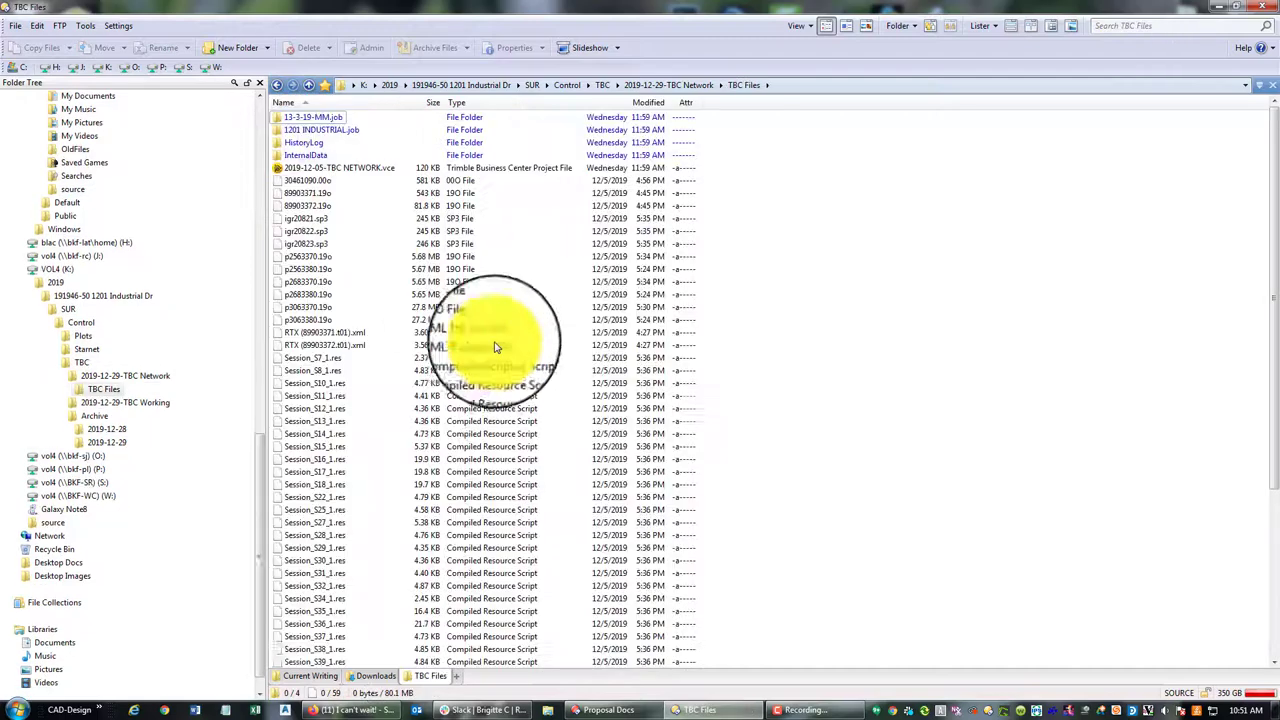
# Locate the Trimble Business Center project file in the TBC Files folders of both 2019-12-29-TBC Network and 2019-12-29-TBC Working.
pyautogui.click(312, 169)
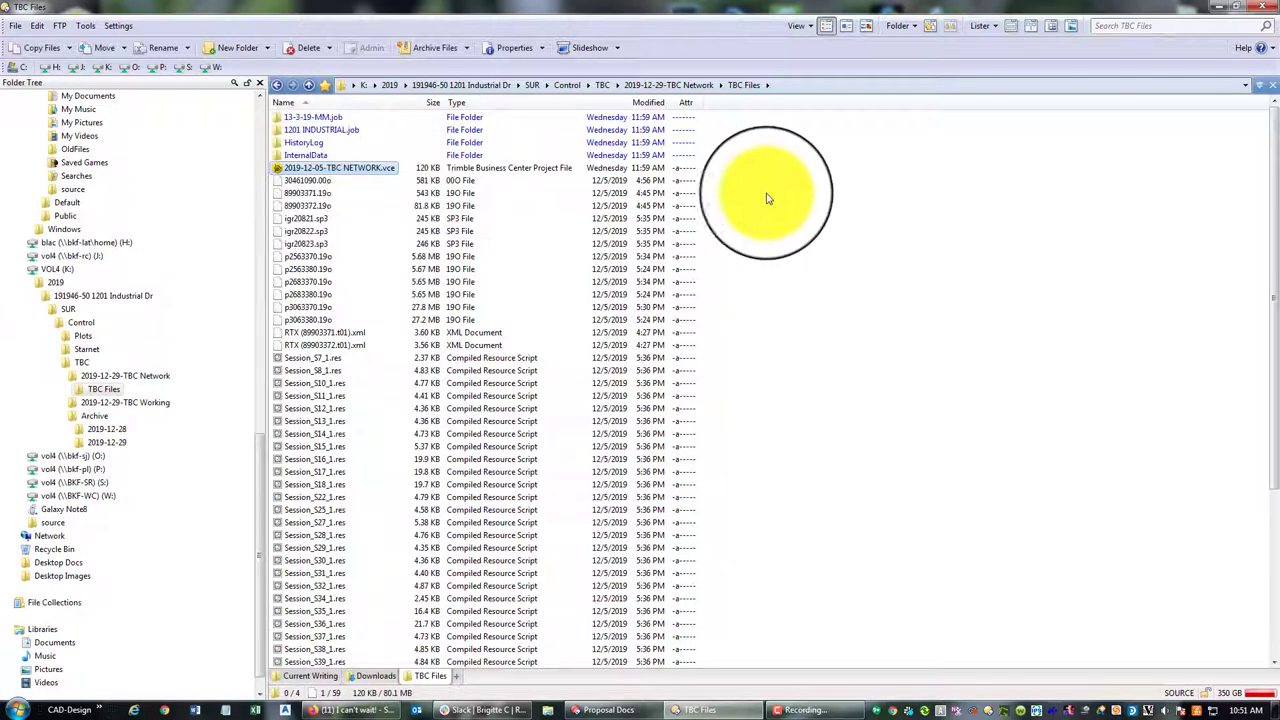
pyautogui.click(606, 87)
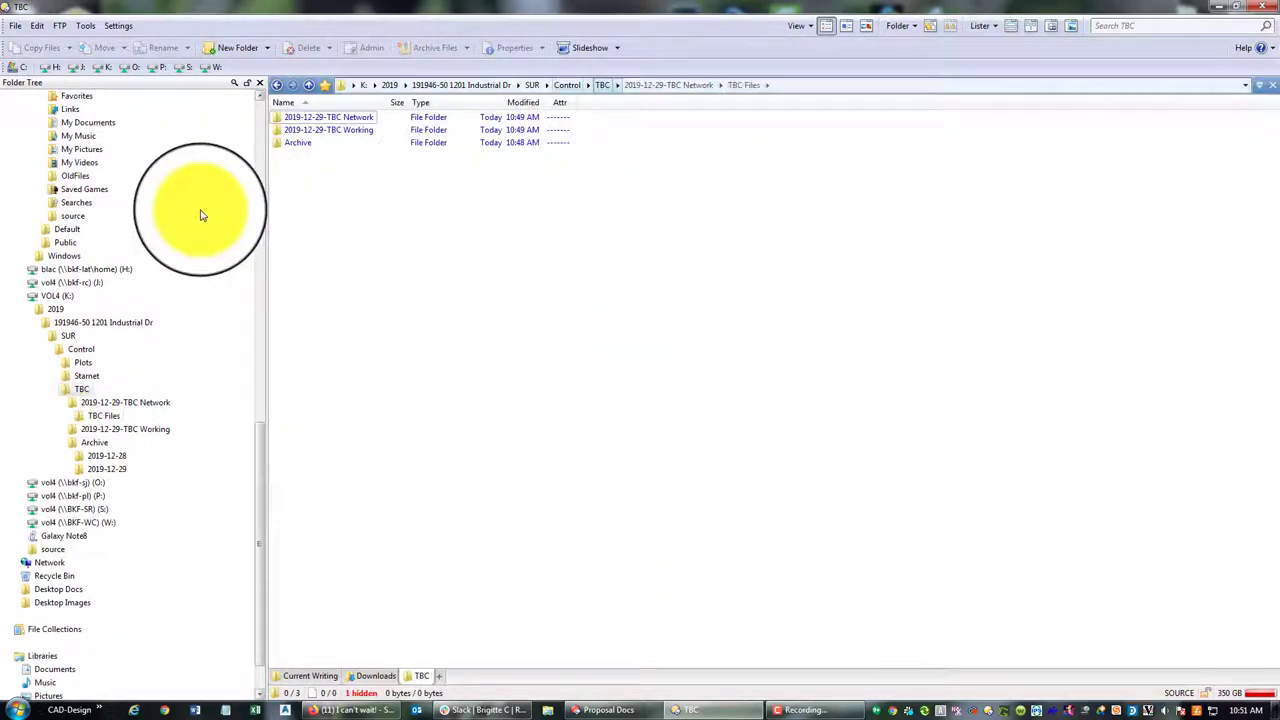
pyautogui.doubleClick(309, 130)
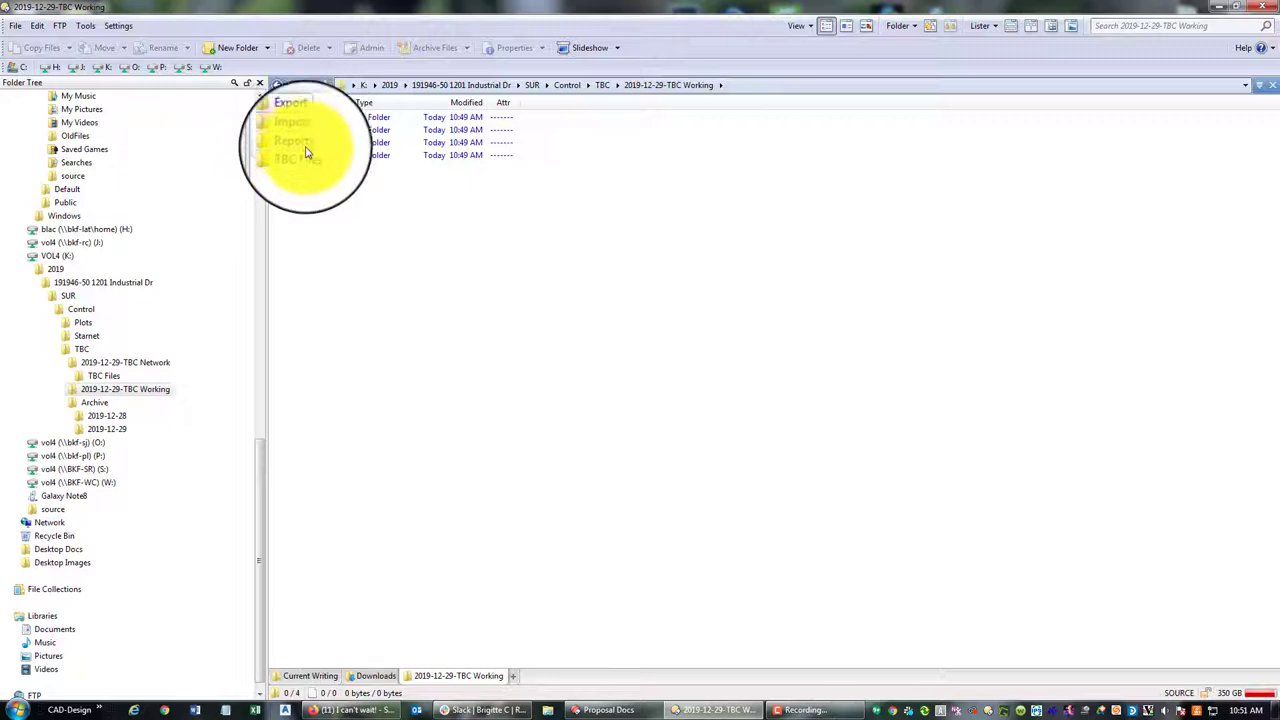
pyautogui.doubleClick(307, 158)
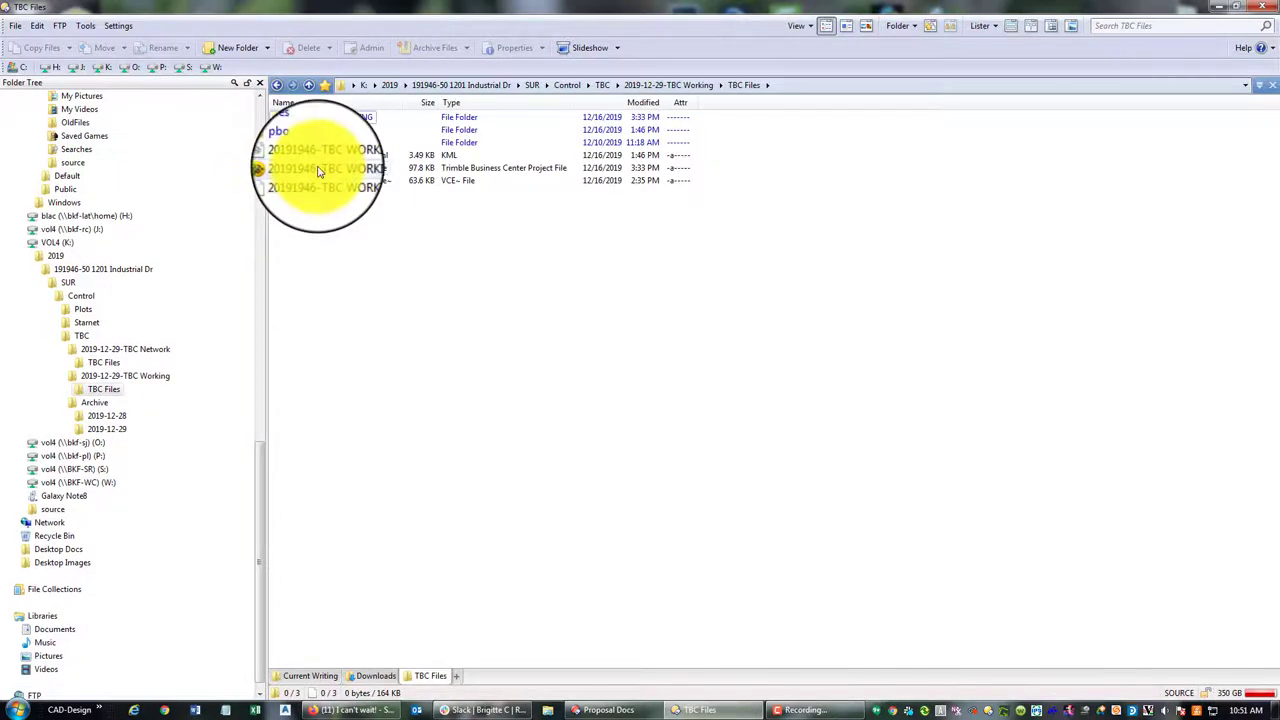
pyautogui.click(310, 168)
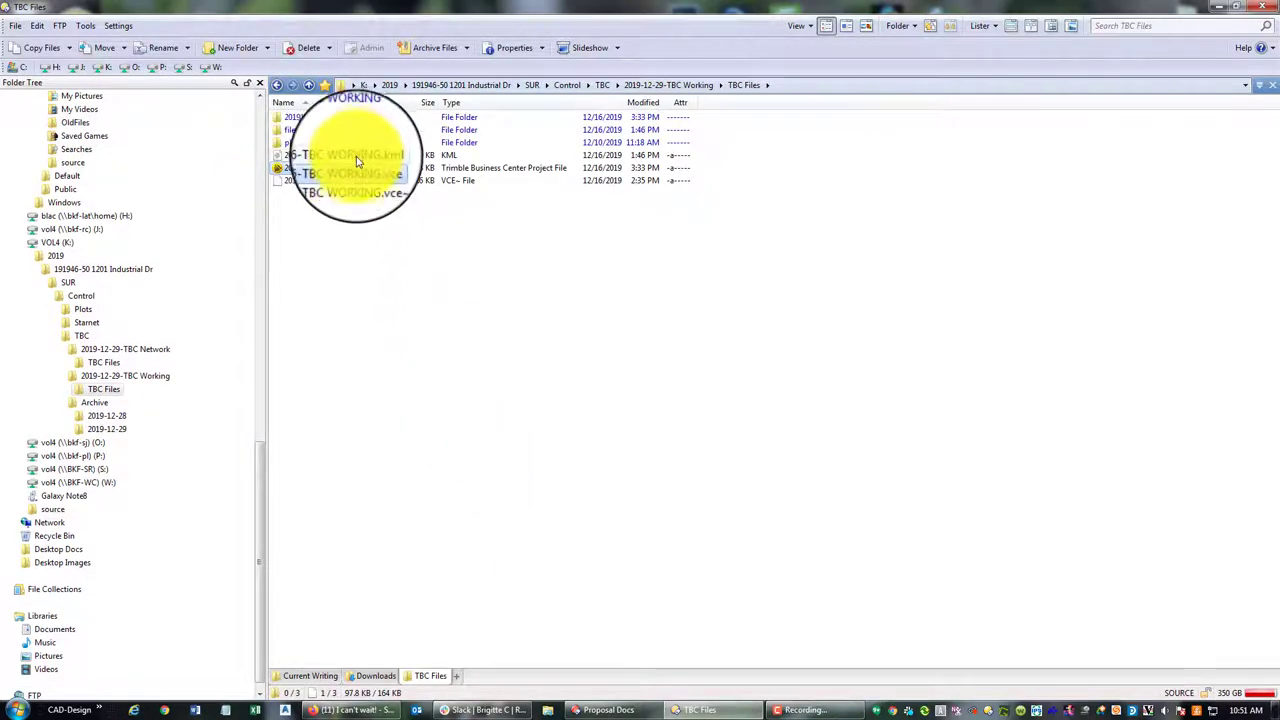
# Review the subfolders of 2019-12-29-TBC Working and return to the TBC folder.
pyautogui.click(655, 88)
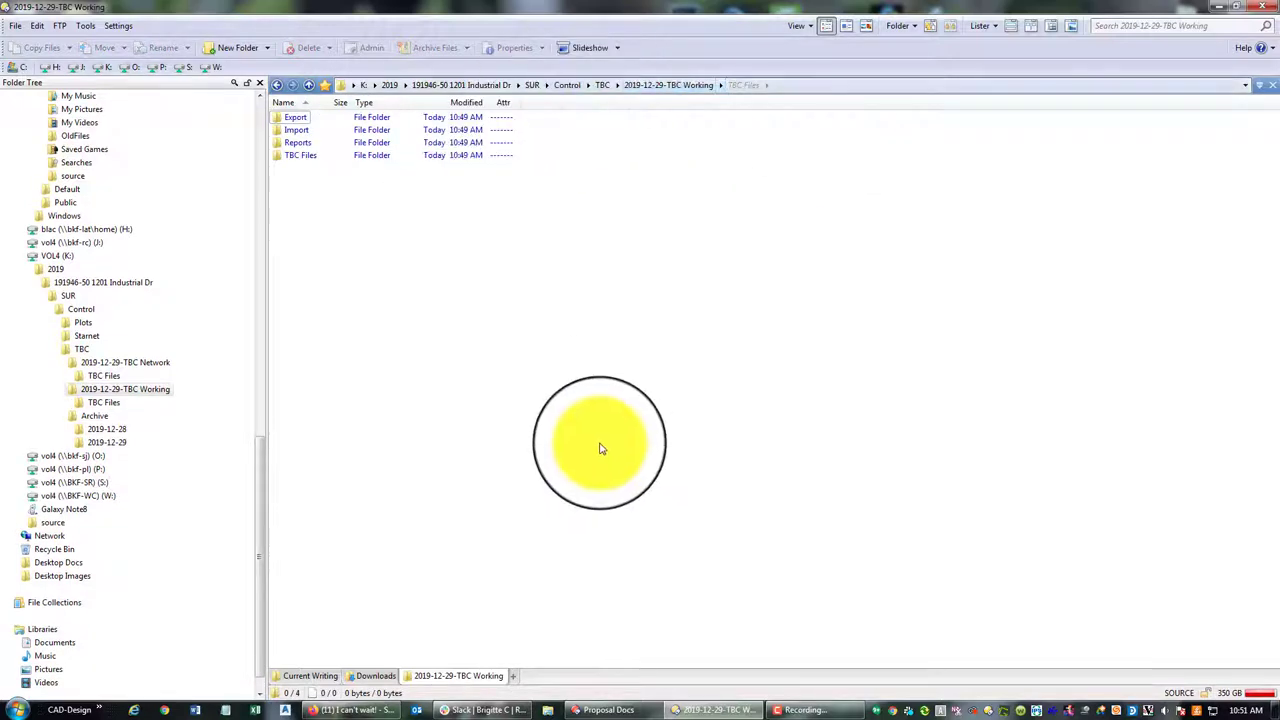
pyautogui.click(602, 85)
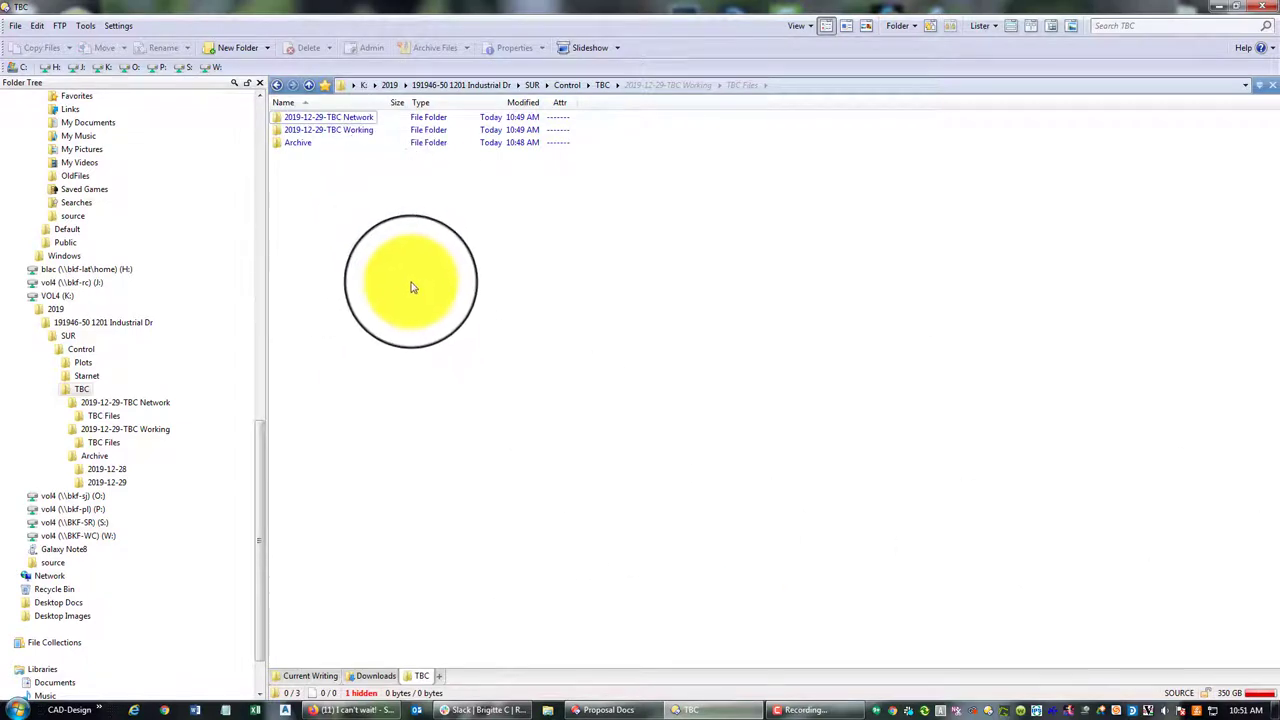
pyautogui.doubleClick(361, 134)
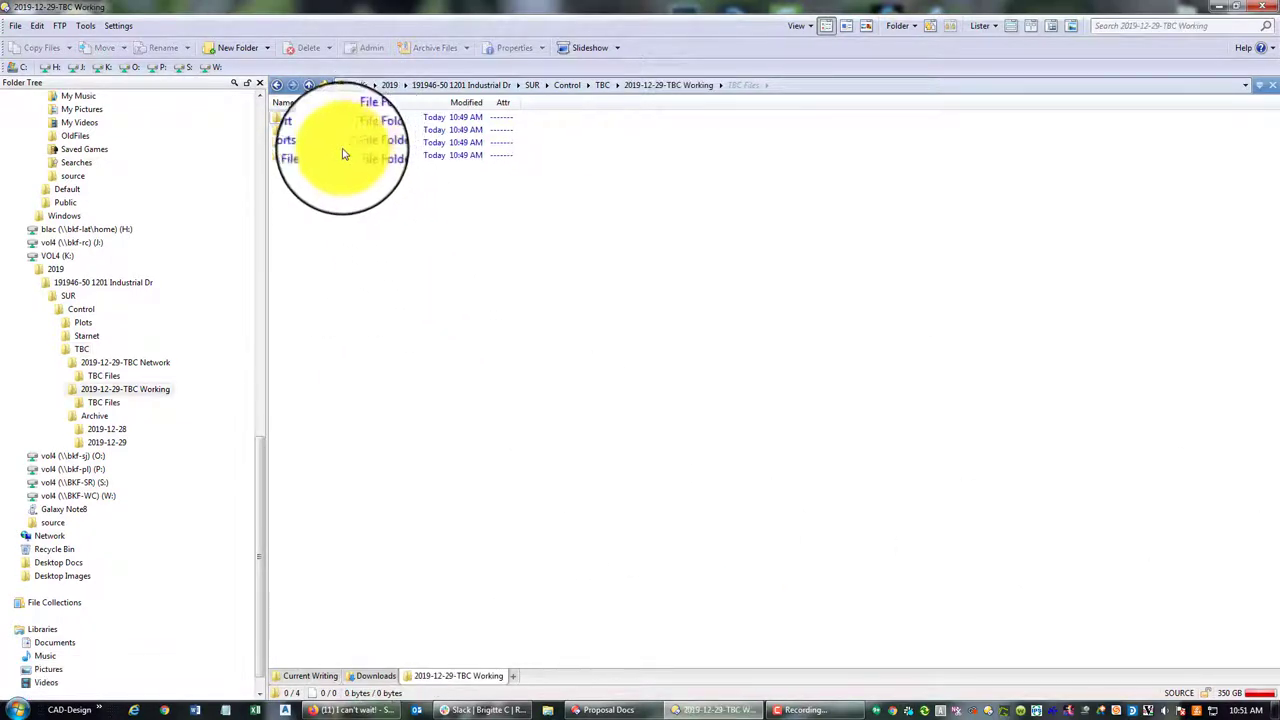
pyautogui.press('BackSpace')
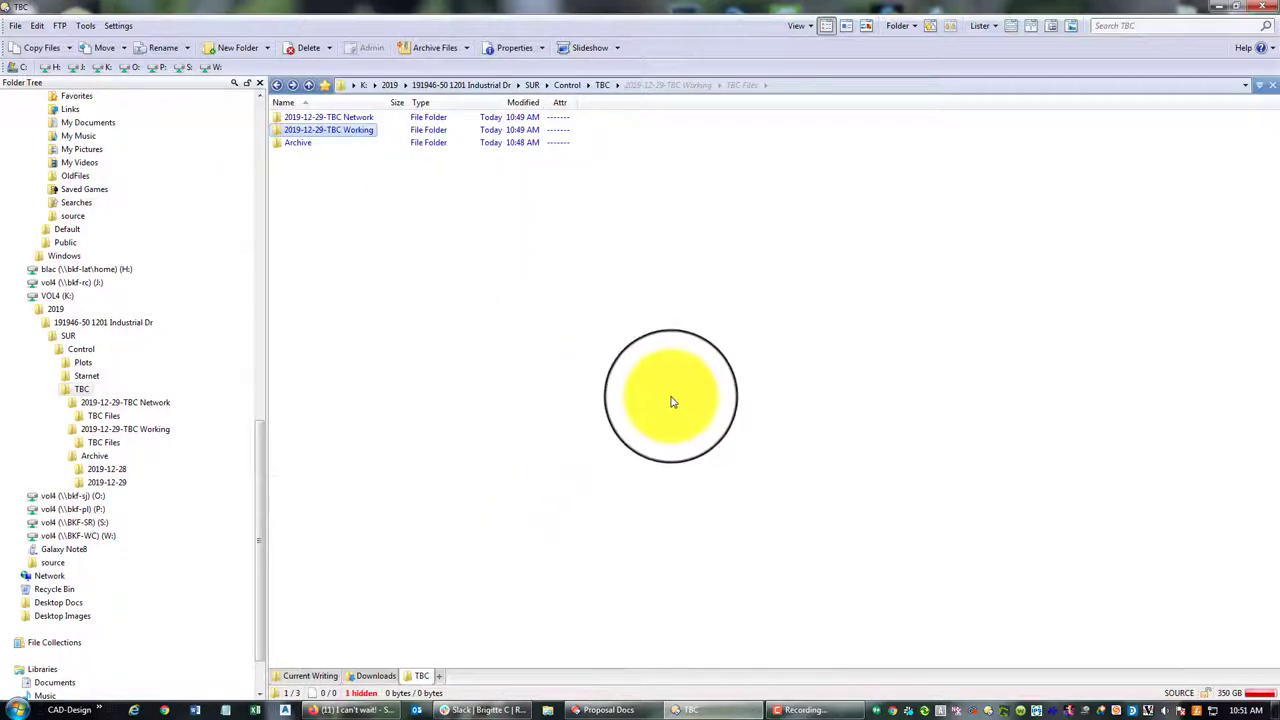
# Go up to the SUR folder and retrace the path through Control back to TBC.
pyautogui.click(545, 93)
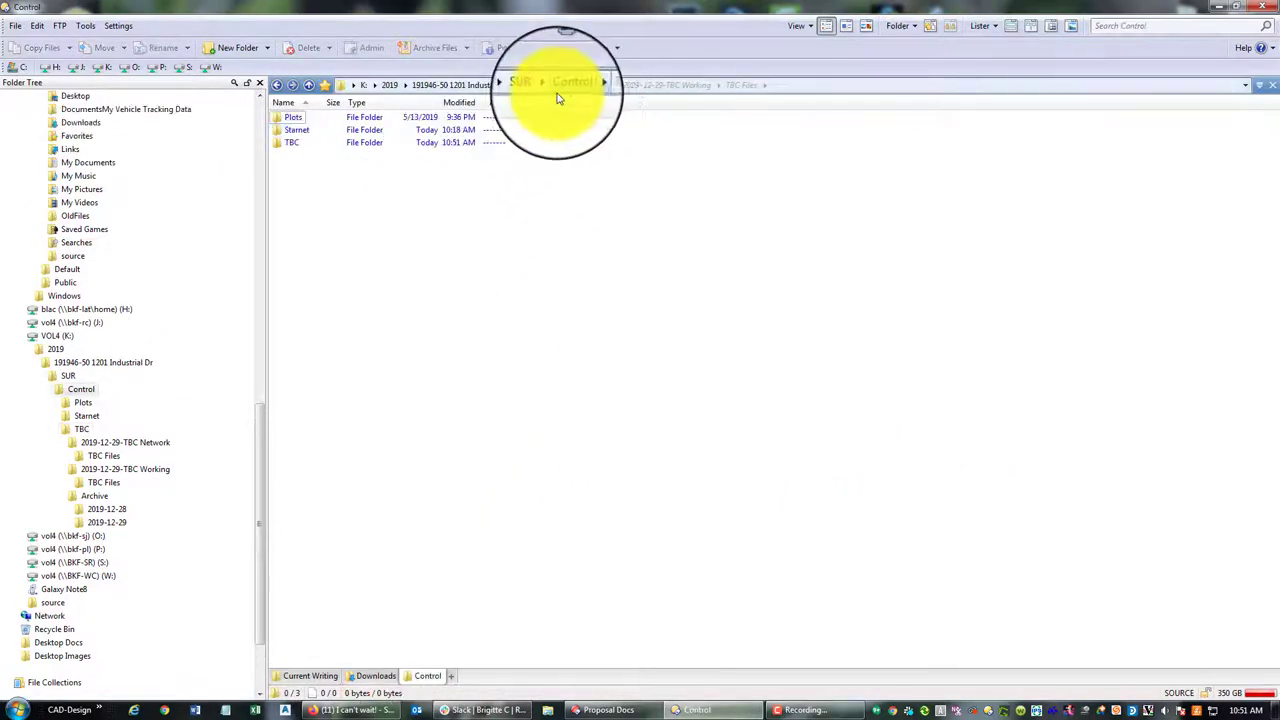
pyautogui.click(532, 90)
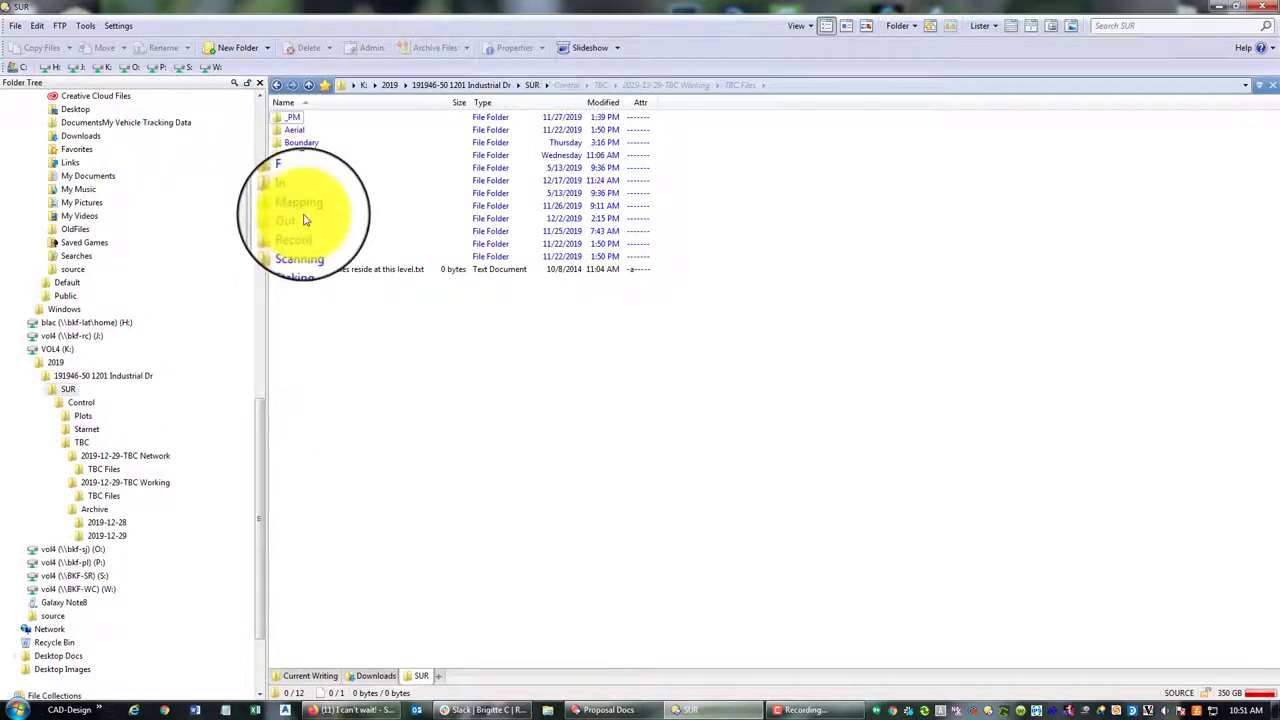
pyautogui.doubleClick(296, 157)
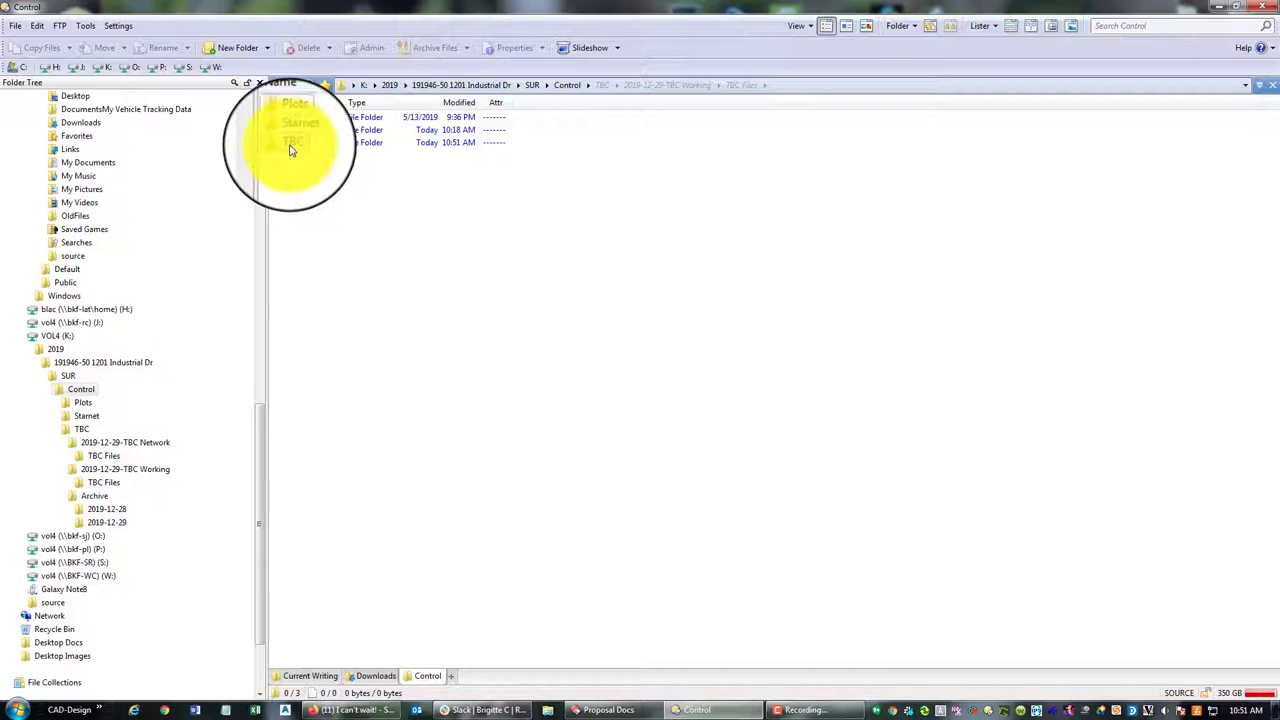
pyautogui.doubleClick(291, 146)
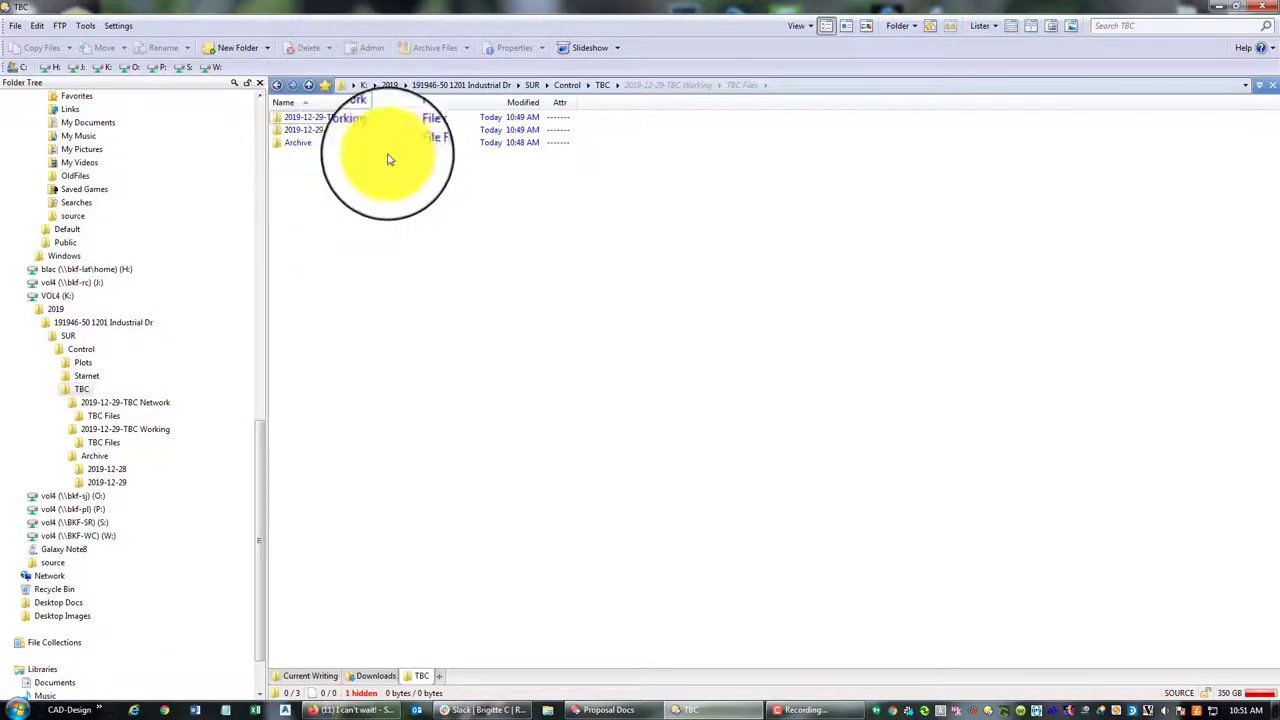
pyautogui.moveTo(368, 153)
pyautogui.mouseDown()
pyautogui.moveTo(429, 600)
pyautogui.moveTo(366, 246)
pyautogui.moveTo(362, 133)
pyautogui.moveTo(411, 466)
pyautogui.moveTo(350, 158)
pyautogui.mouseUp()
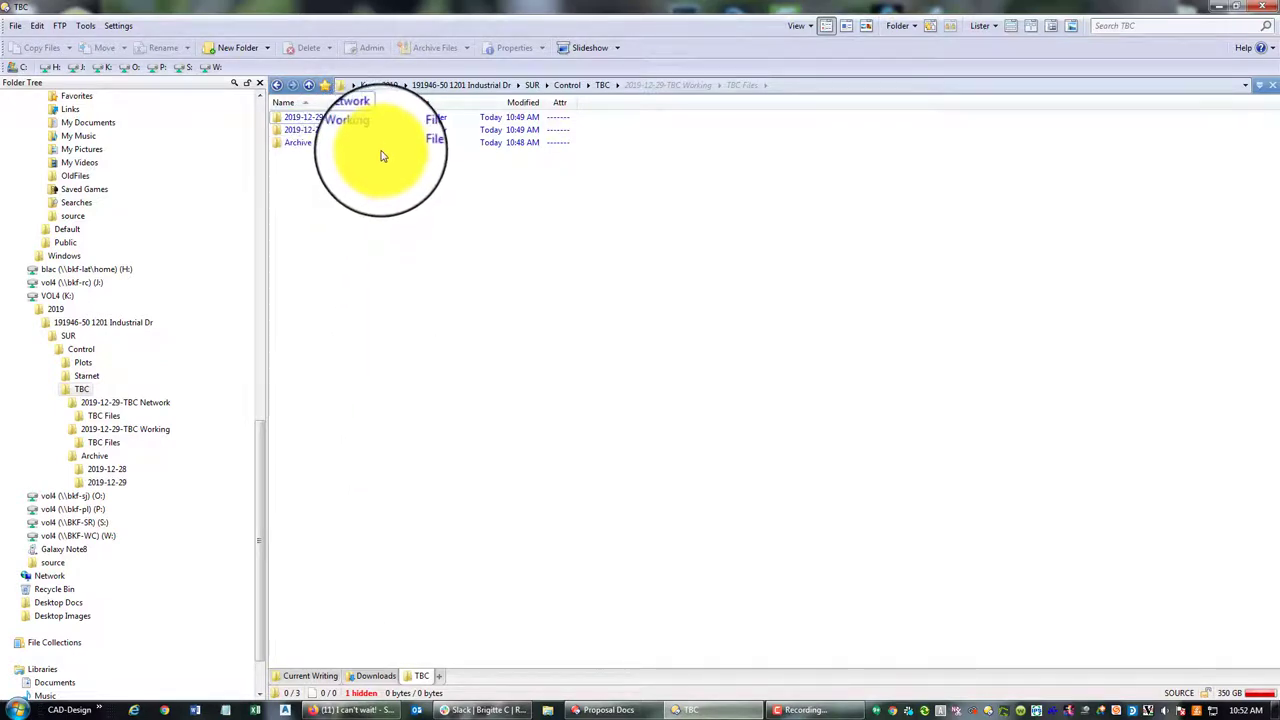
pyautogui.moveTo(366, 136); pyautogui.dragTo(387, 188)
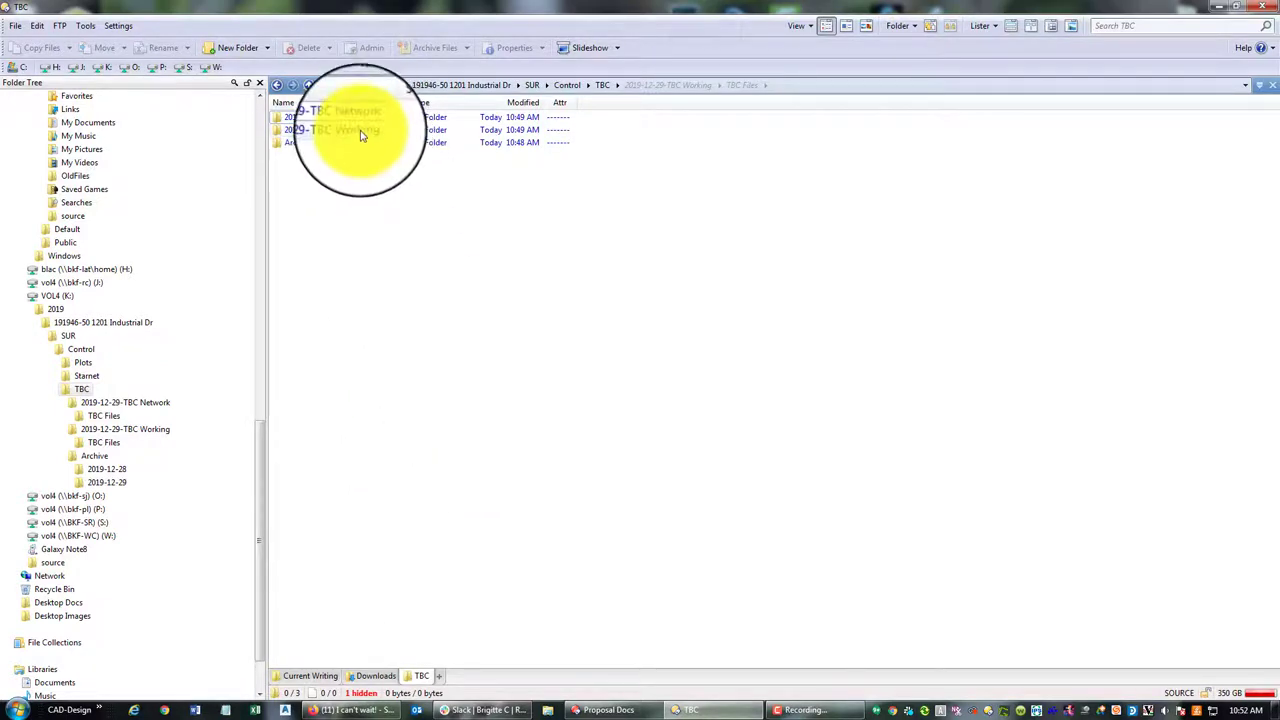